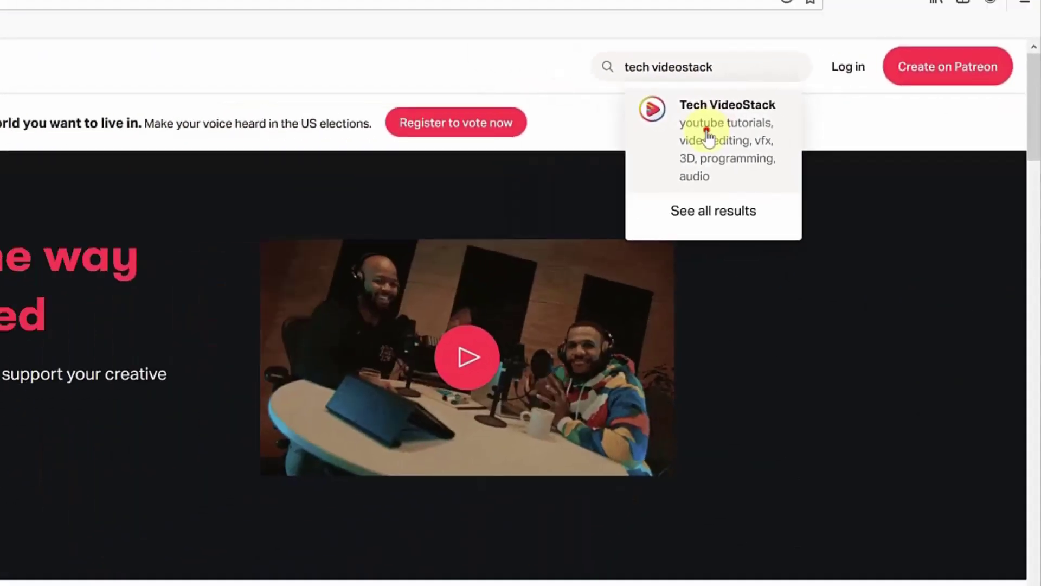
# Step: Open the Tech VideoStack creator page on Patreon from the search results and look through its recent posts
pyautogui.click(588, 144)
pyautogui.scroll(-12, 658, 227)
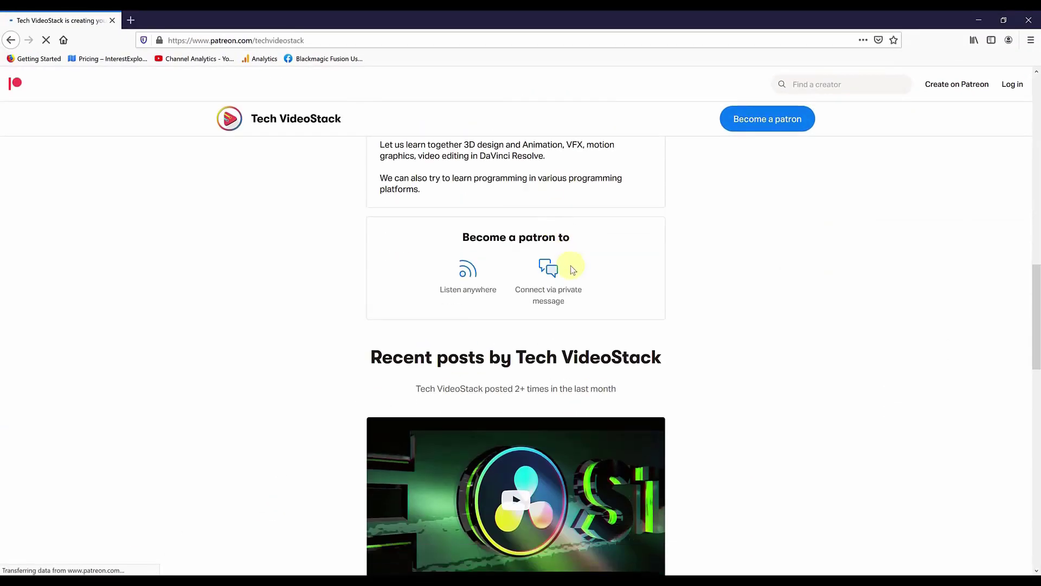
pyautogui.scroll(-3, 566, 213)
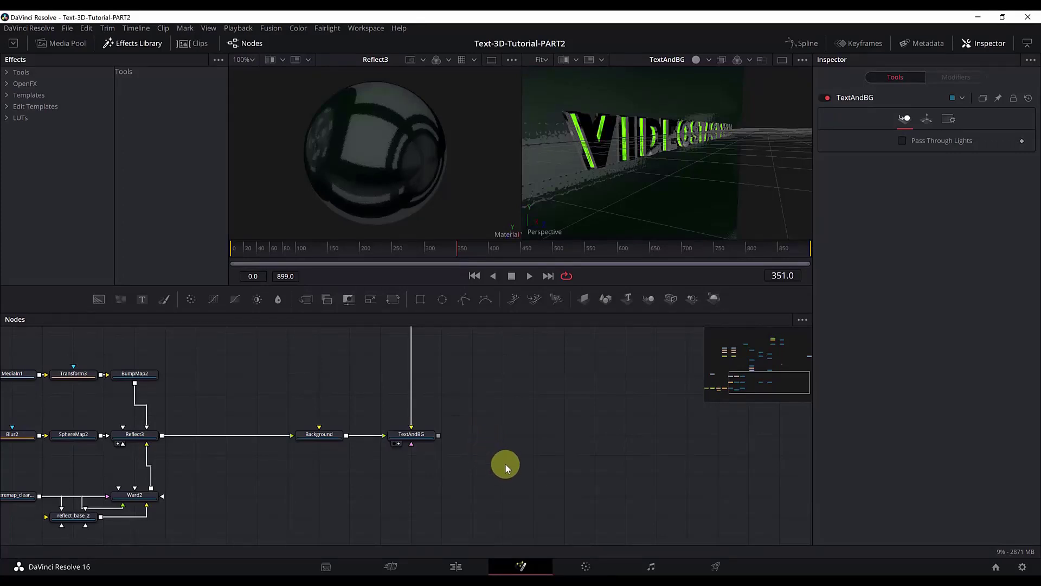
# Step: Add a Camera 3D node connected to the TextAndBG merge and place it below the merge node
pyautogui.click(429, 435)
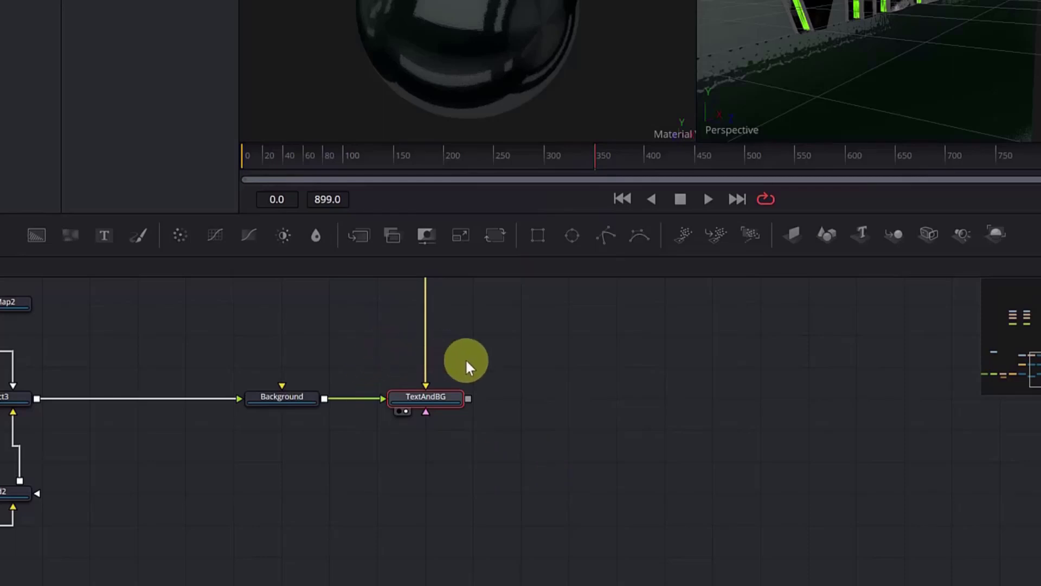
pyautogui.click(442, 397)
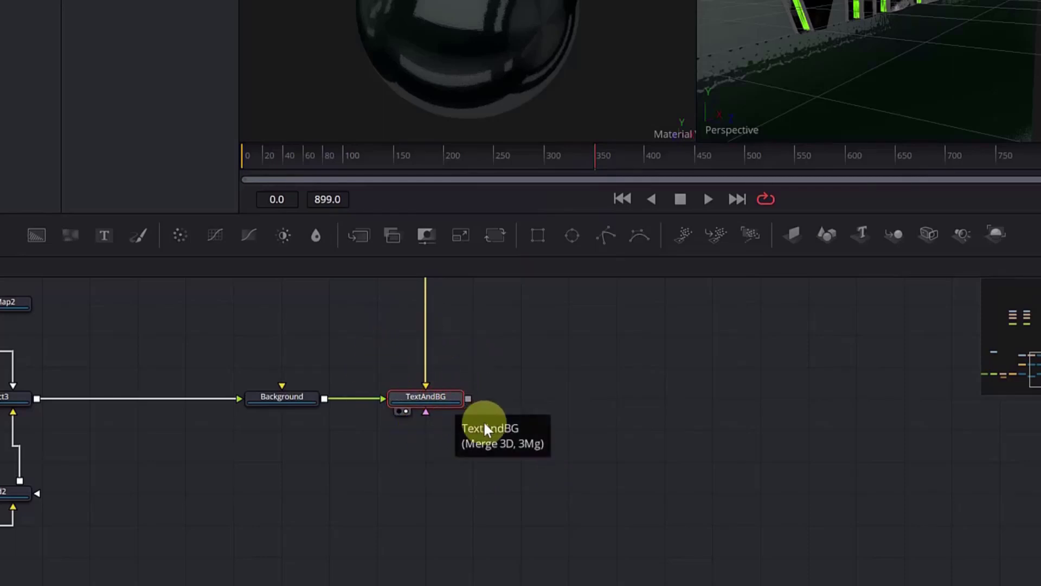
pyautogui.hotkey('shift', 'space')
pyautogui.write('camera')
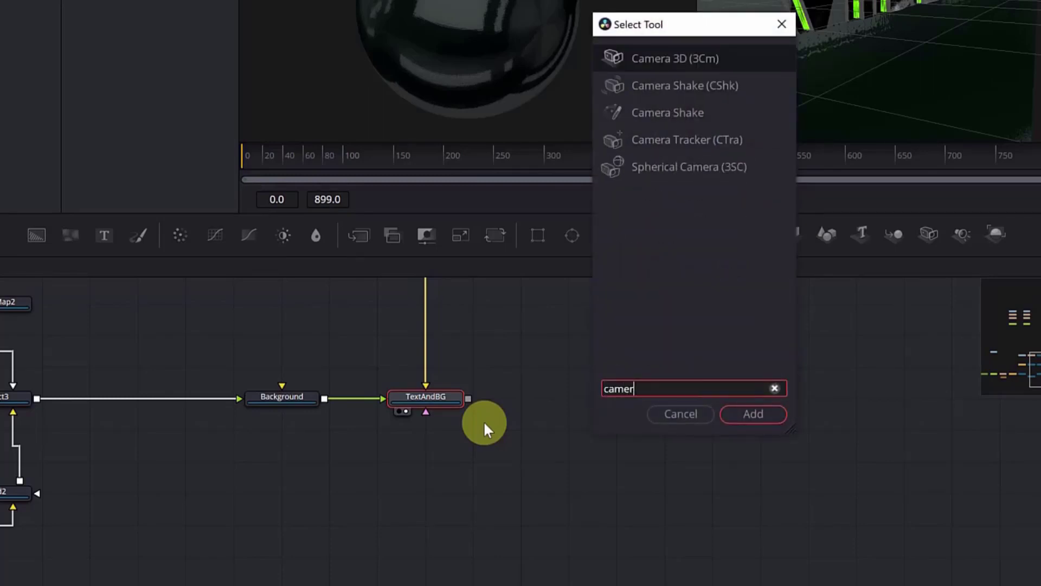
pyautogui.press('Return')
pyautogui.moveTo(298, 430); pyautogui.dragTo(511, 500)
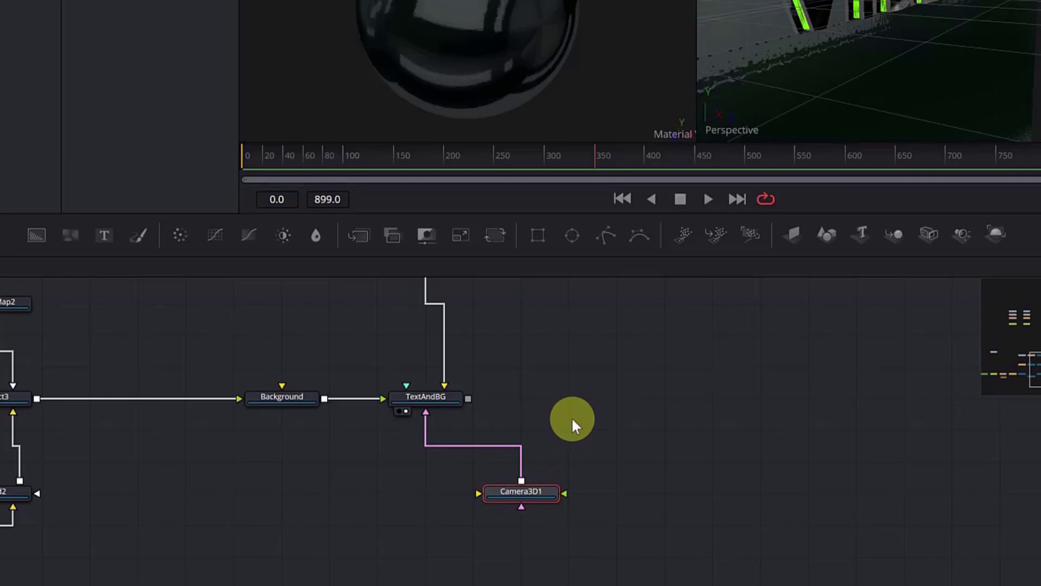
# Step: Add a Renderer 3D node after the TextAndBG merge node
pyautogui.click(429, 403)
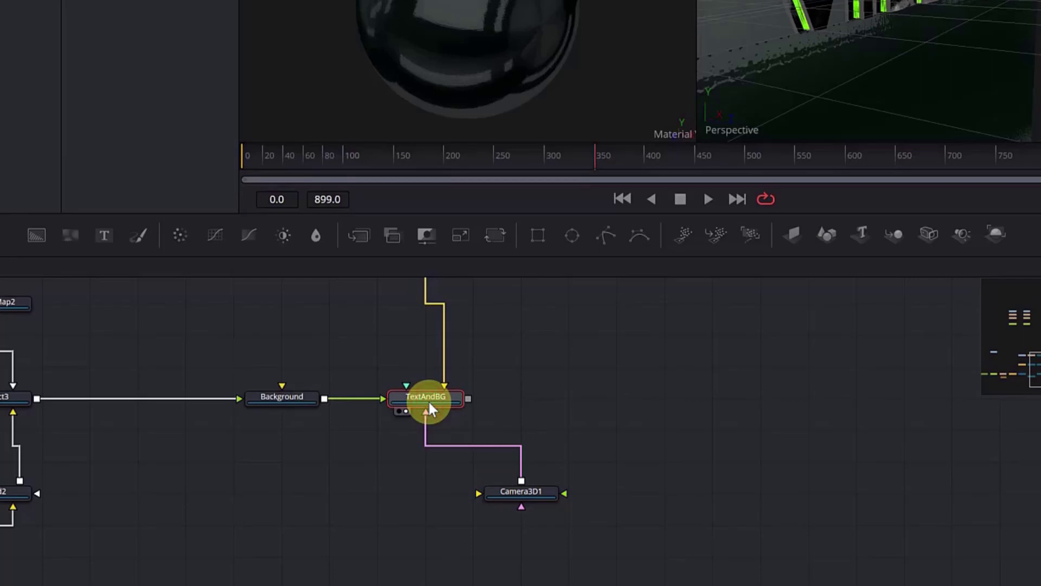
pyautogui.hotkey('shift', 'space')
pyautogui.write('render')
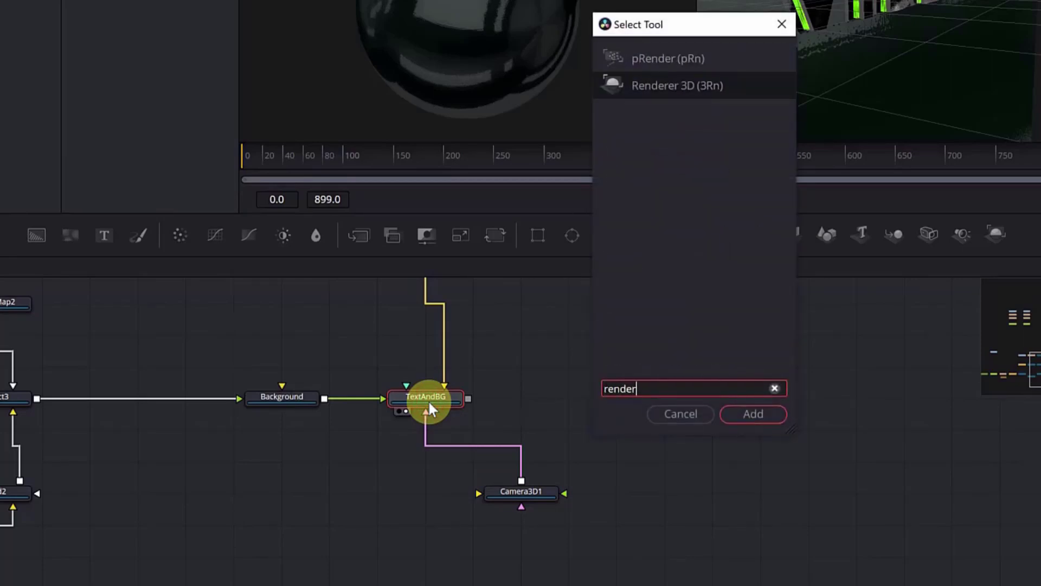
pyautogui.press('Return')
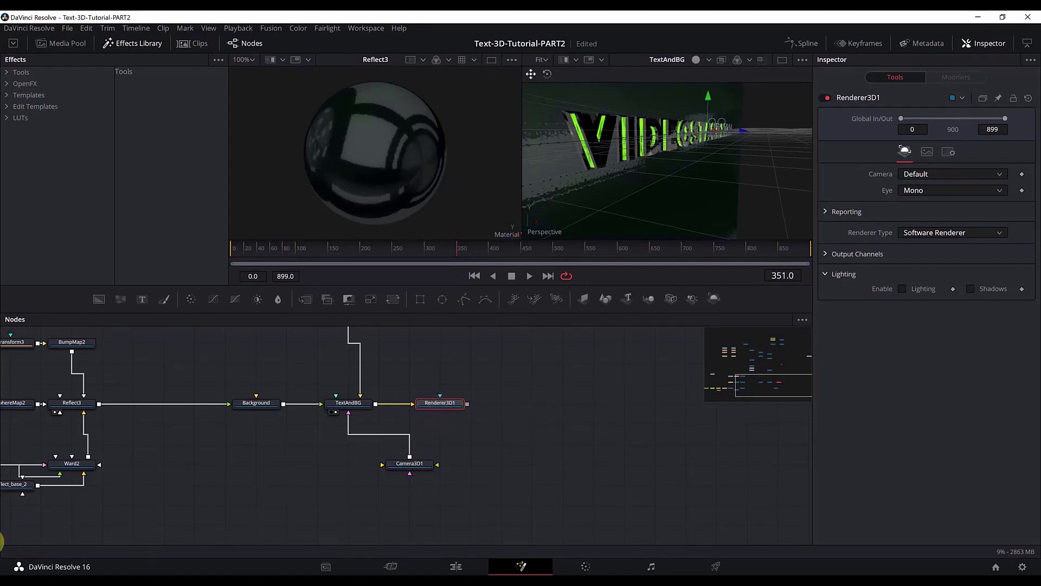
# Step: Set the Camera3D1 angle of view to 44.9999 and its focal length to 18.21235 mm
pyautogui.click(412, 464)
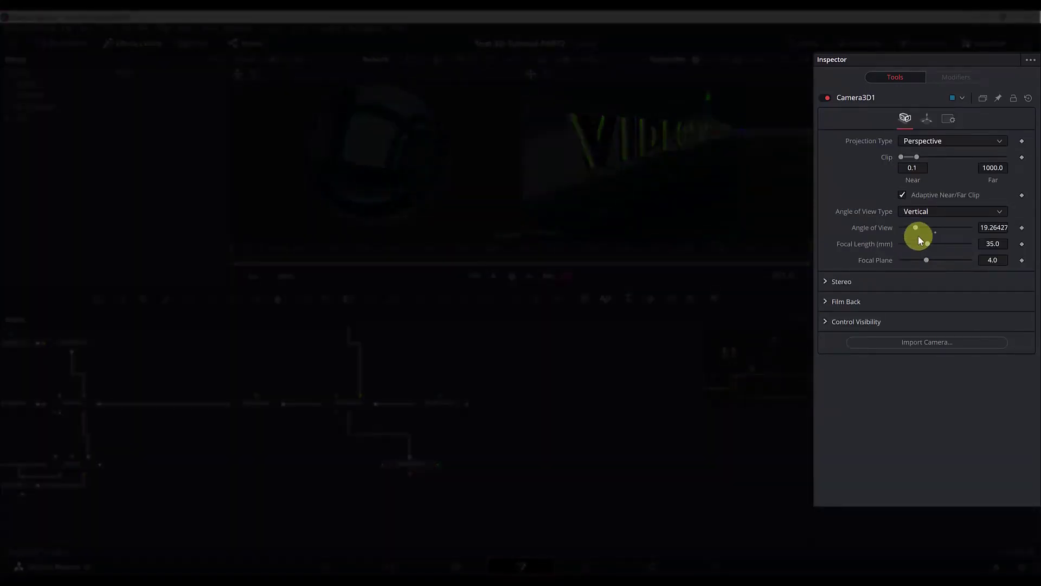
pyautogui.click(1000, 228)
pyautogui.write('45')
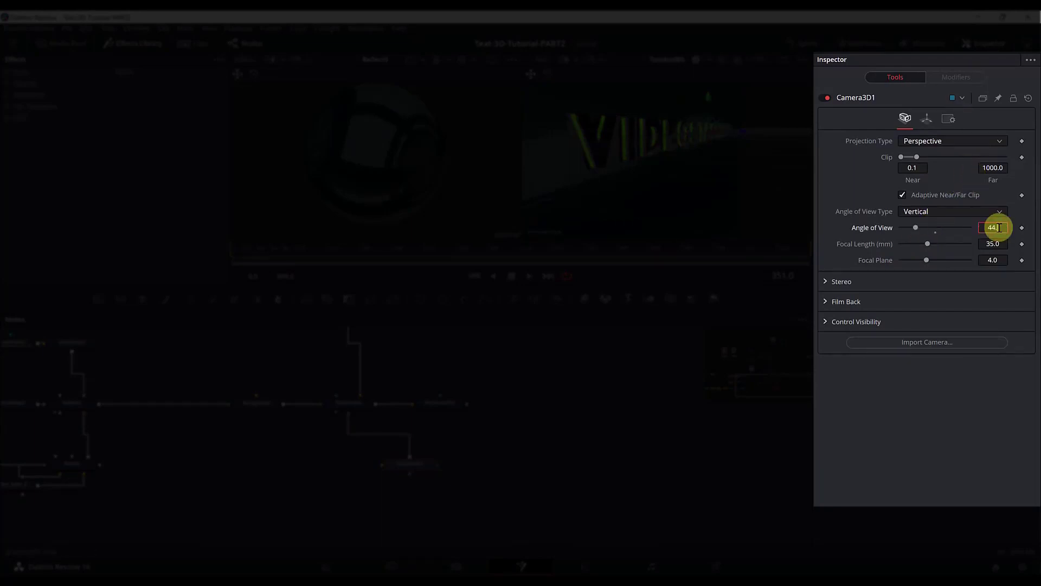
pyautogui.press('Tab')
pyautogui.write('18.212')
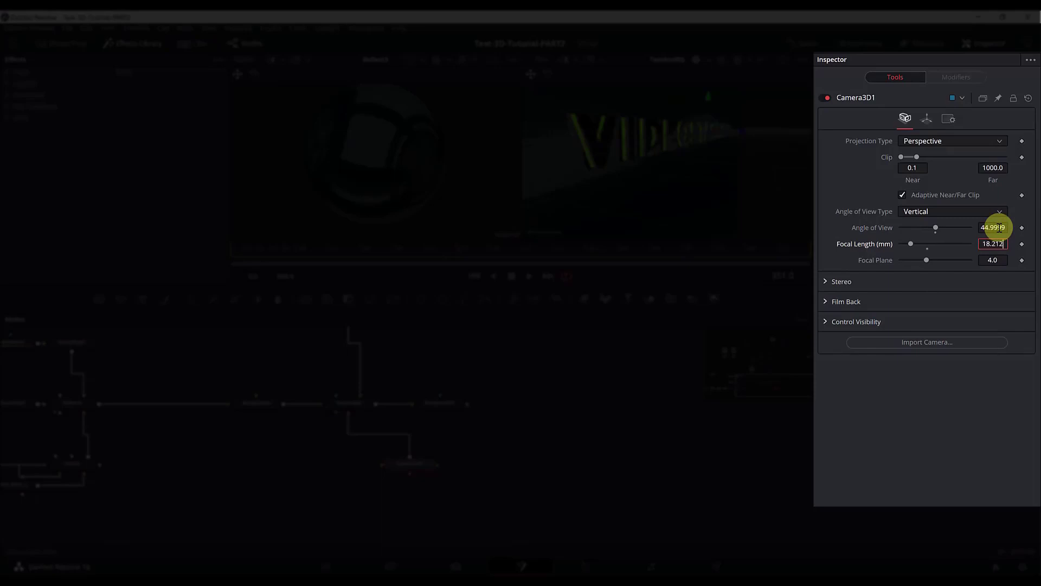
pyautogui.press('Tab')
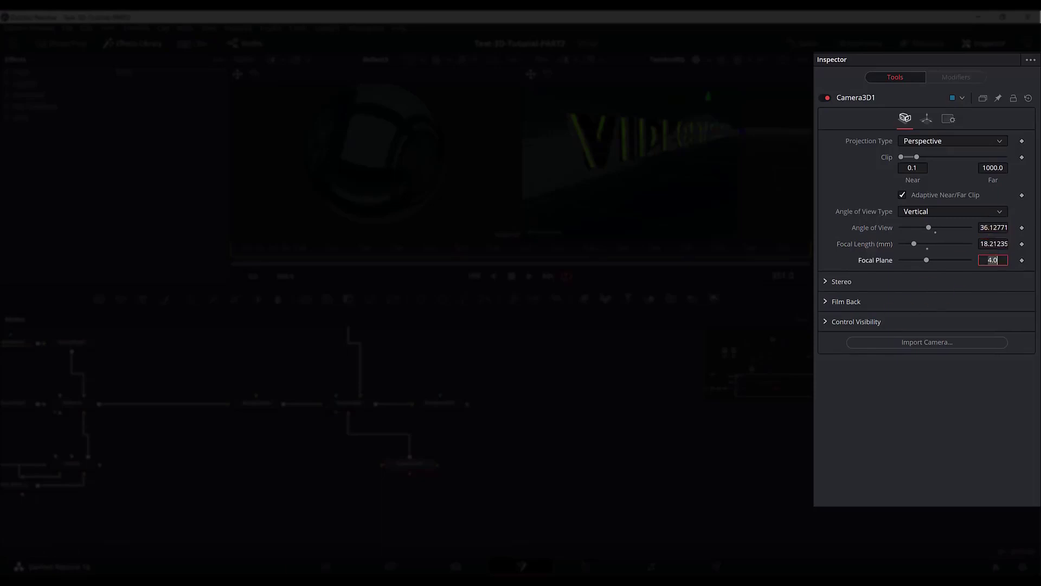
# Step: Set the camera's film back aperture width to 0.792 in and aperture height to 0.594 in
pyautogui.click(826, 302)
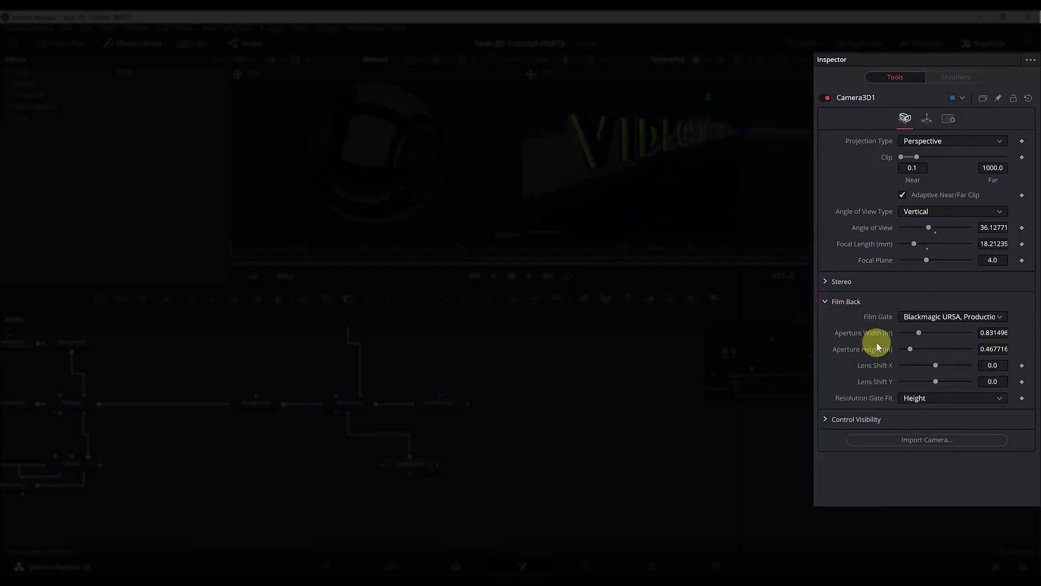
pyautogui.click(992, 332)
pyautogui.write('0.792')
pyautogui.press('Tab')
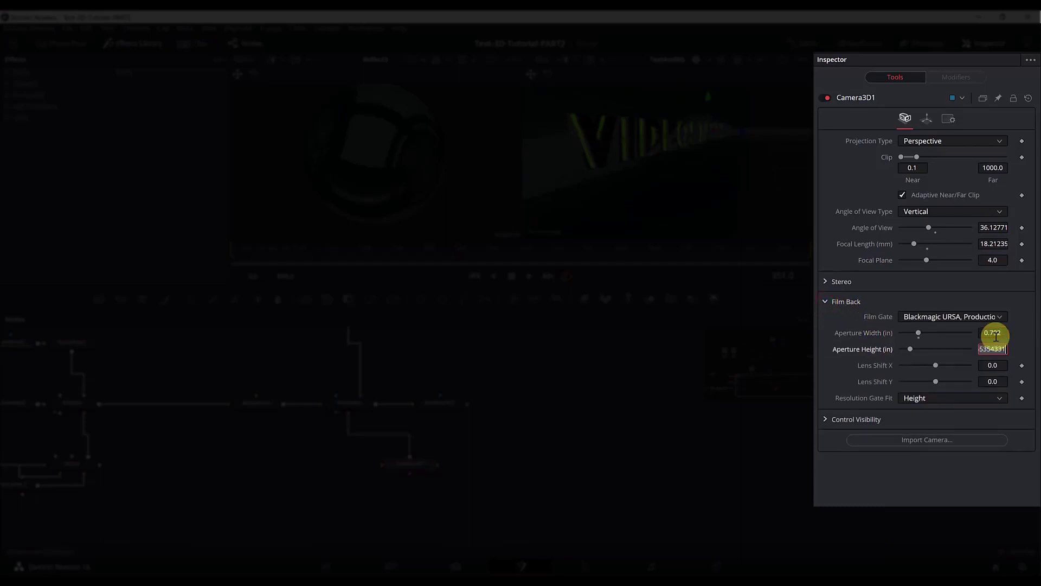
pyautogui.write('0.594')
pyautogui.press('Tab')
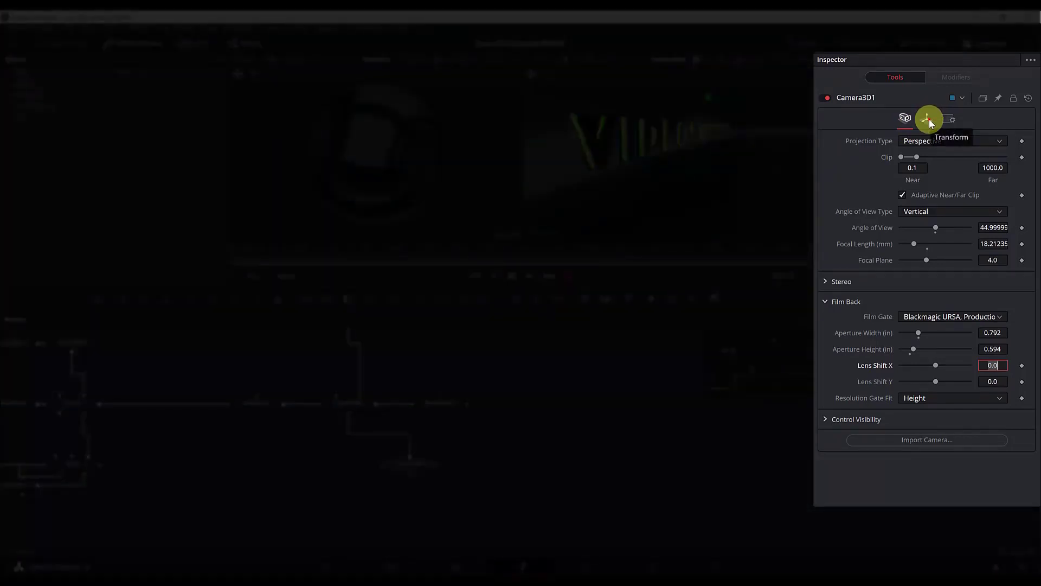
# Step: Set the camera's translation to X -2.621, Y 0.0145 and Z 0.842
pyautogui.click(928, 119)
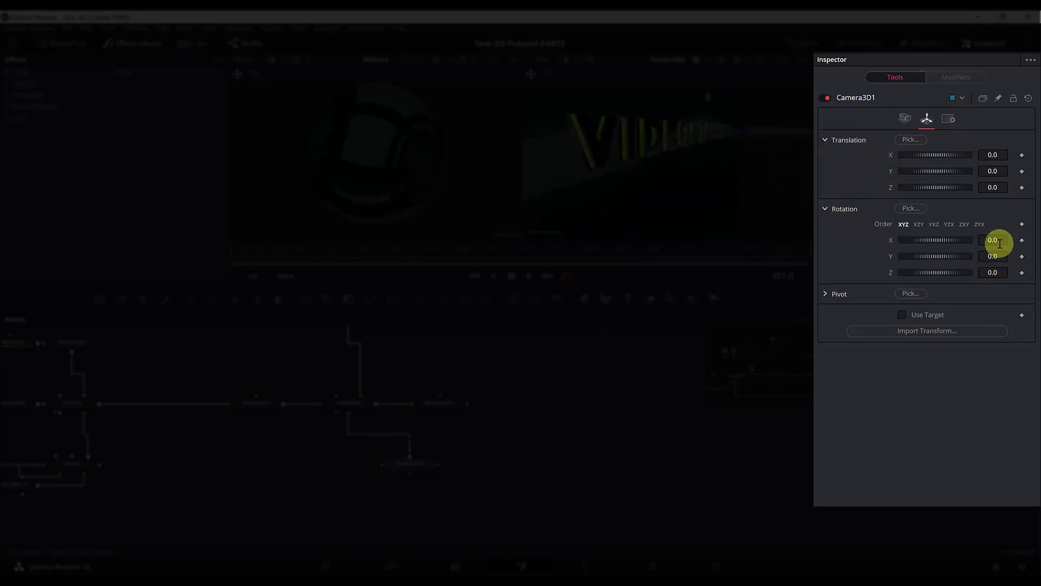
pyautogui.click(994, 156)
pyautogui.write('-2.621')
pyautogui.press('Tab')
pyautogui.write('0.0145')
pyautogui.press('Tab')
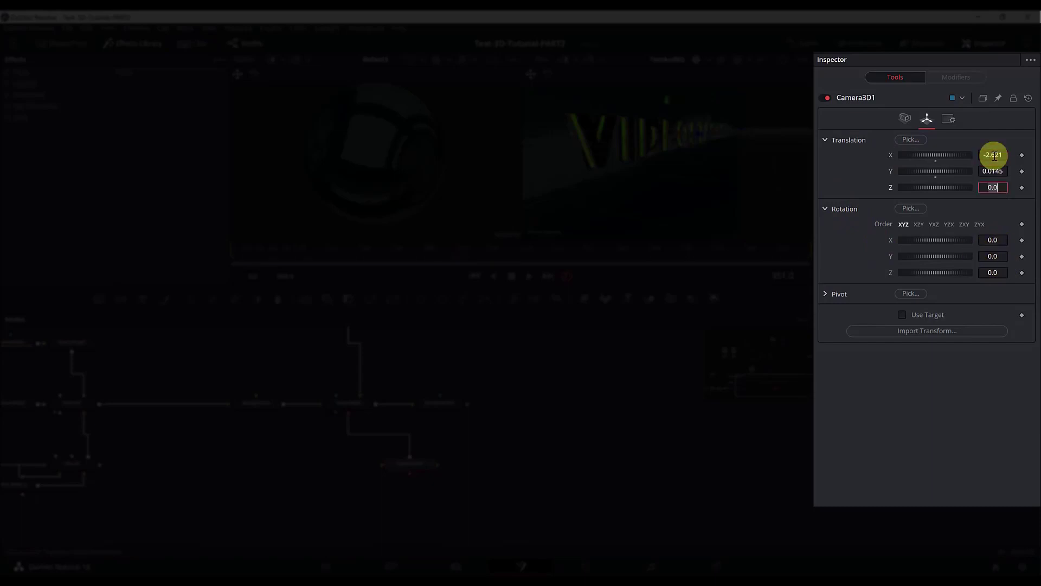
pyautogui.write('0.842')
pyautogui.press('Tab')
# Step: Set the camera's Y rotation to -30.2
pyautogui.click(993, 256)
pyautogui.write('-30.2')
pyautogui.press('Tab')
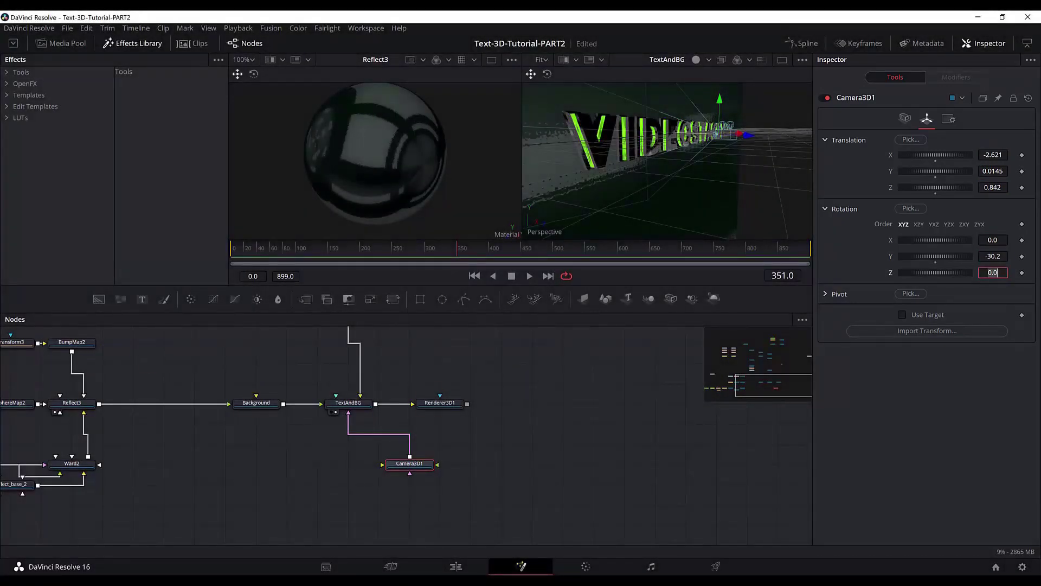
# Step: Make the Renderer3D1 node render through Camera3D1 instead of the default camera
pyautogui.click(445, 423)
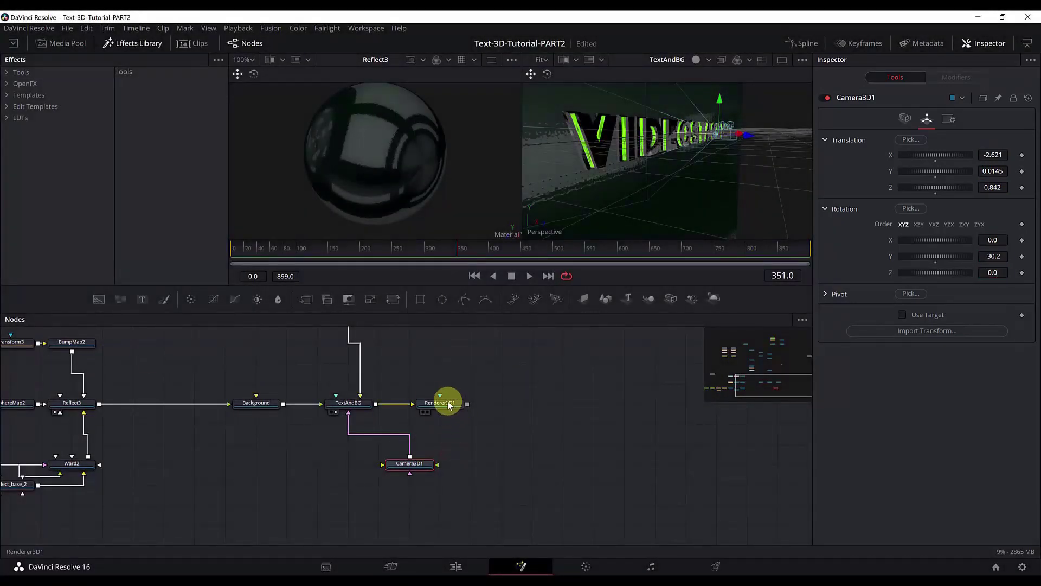
pyautogui.click(445, 405)
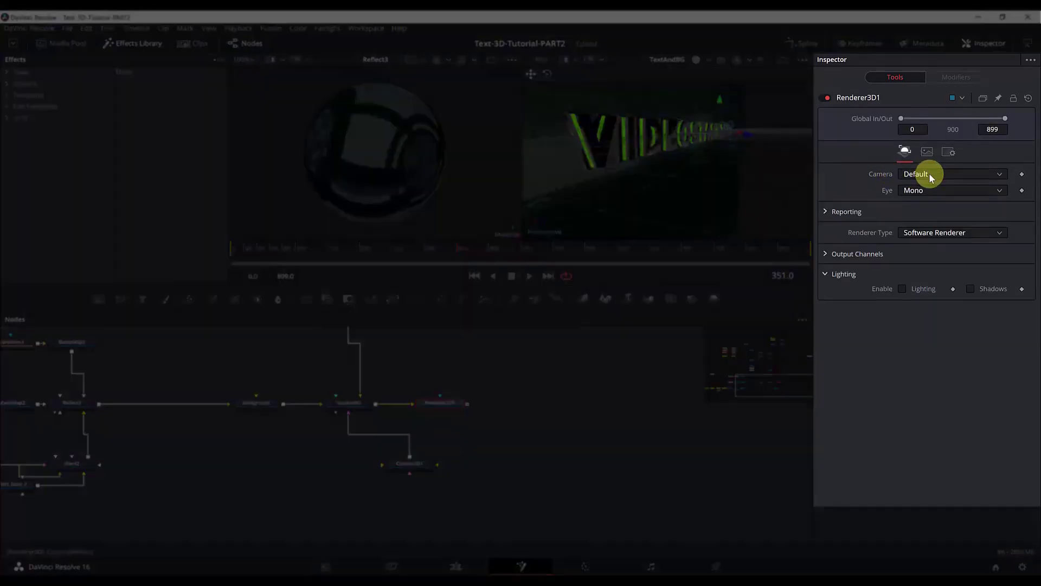
pyautogui.click(929, 174)
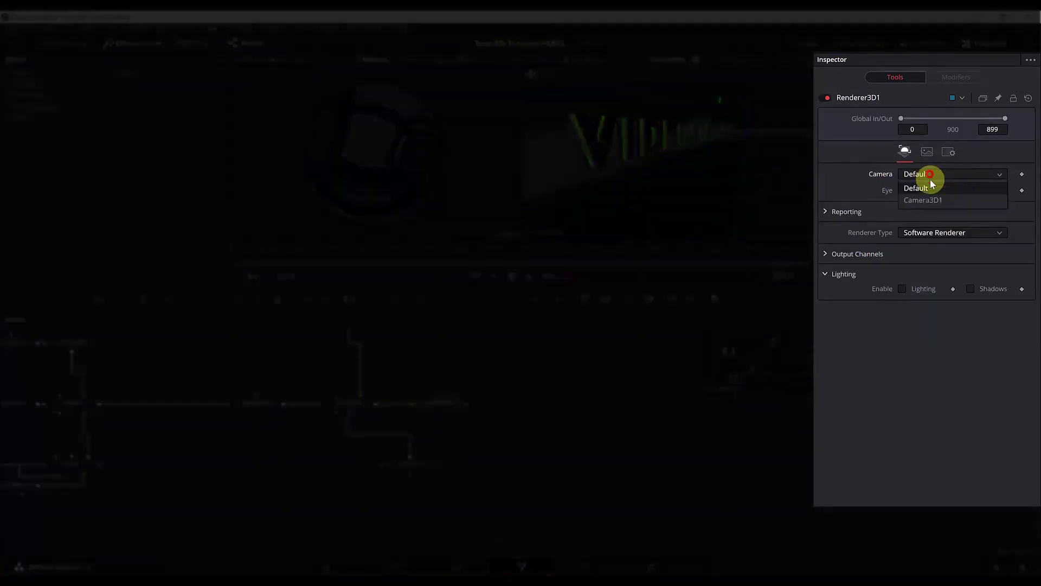
pyautogui.click(931, 200)
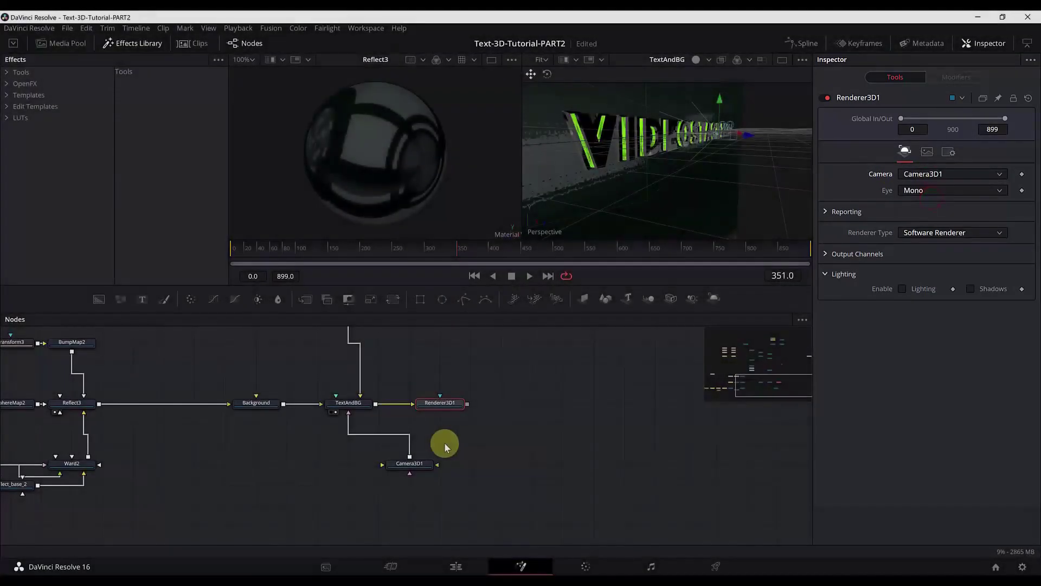
# Step: Change the renderer type of Renderer3D1 to OpenGL Renderer
pyautogui.click(444, 442)
pyautogui.moveTo(480, 446); pyautogui.dragTo(399, 484)
pyautogui.click(440, 403)
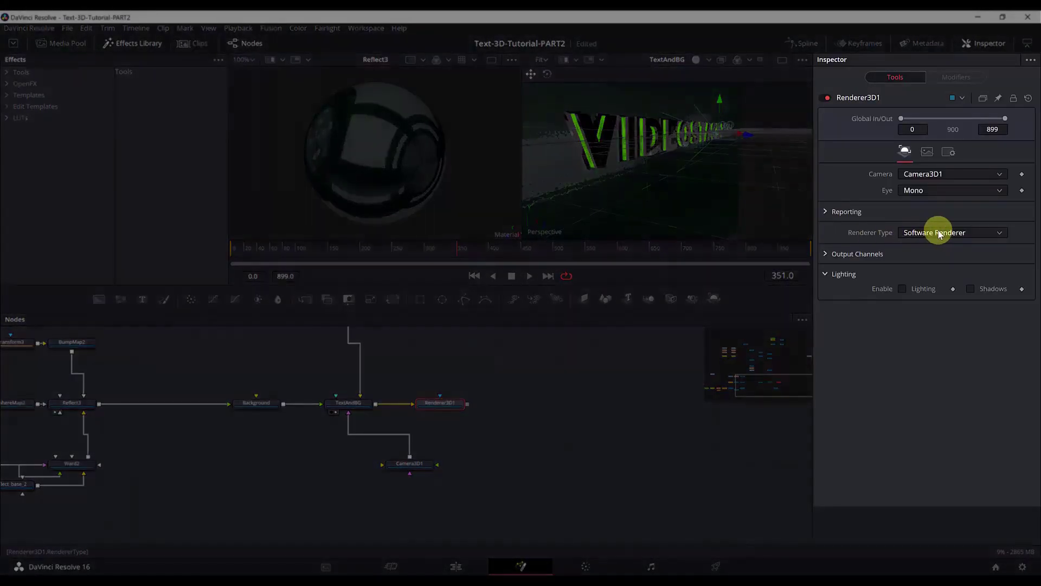
pyautogui.click(940, 233)
pyautogui.click(939, 237)
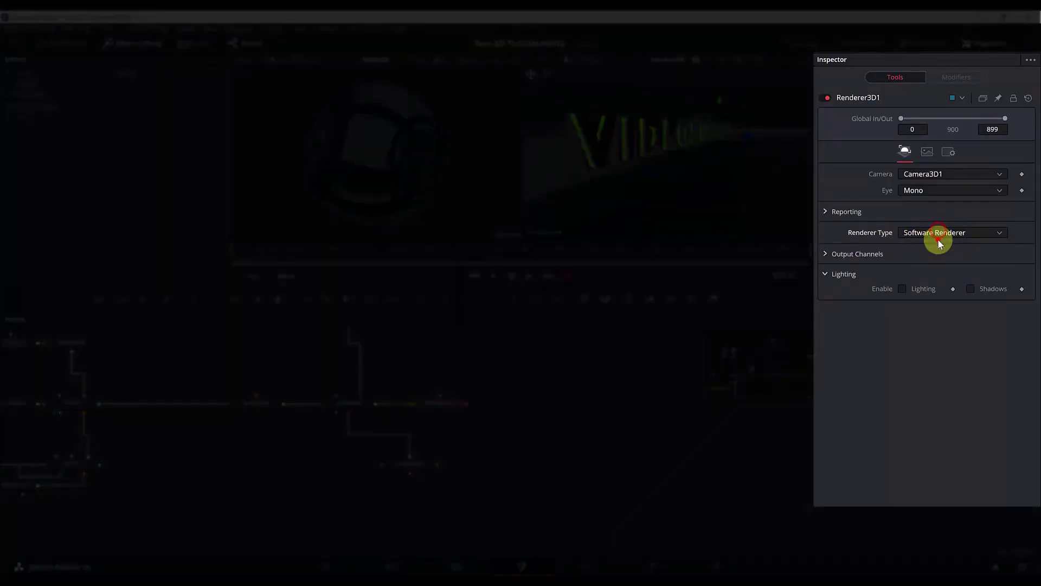
pyautogui.click(937, 232)
pyautogui.click(937, 245)
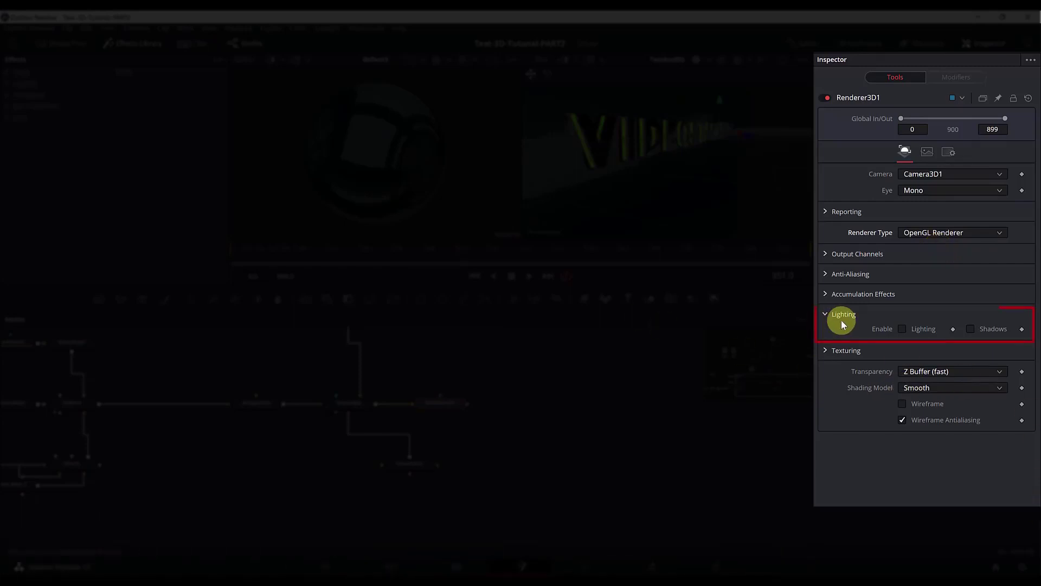
# Step: Enable both lighting and shadows for the Renderer3D1 node
pyautogui.click(825, 315)
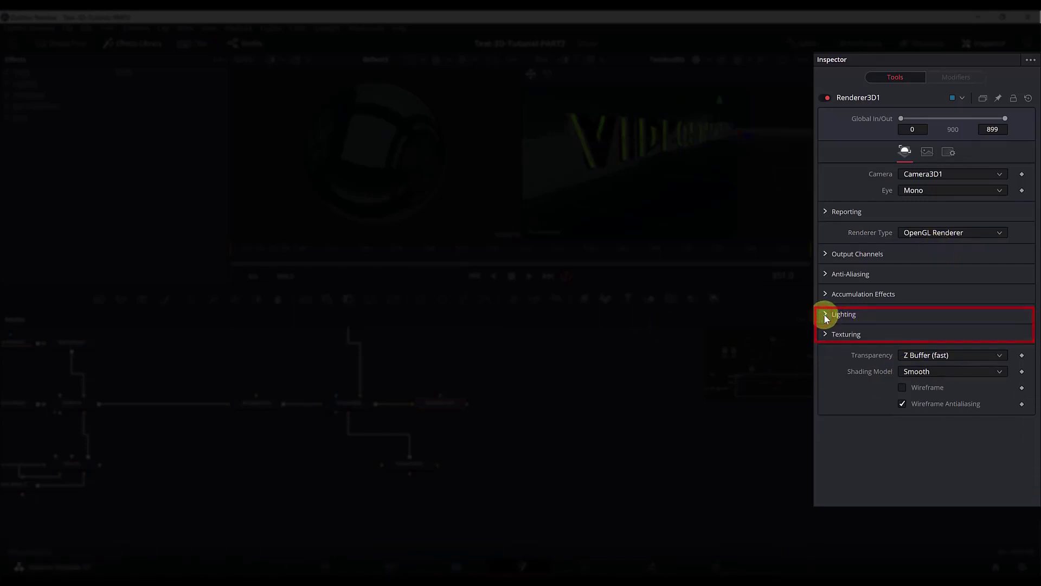
pyautogui.click(825, 316)
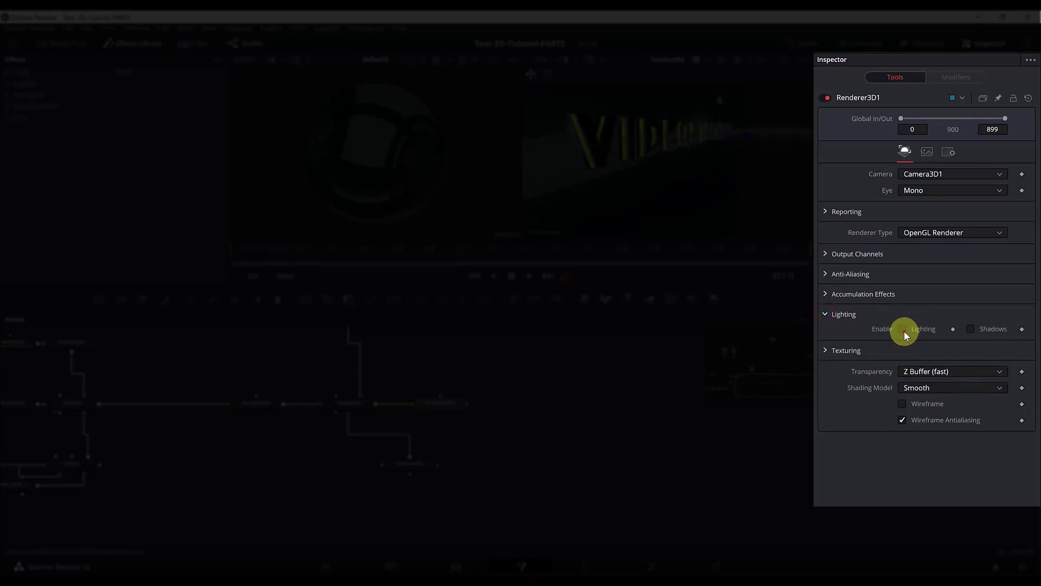
pyautogui.click(903, 328)
pyautogui.click(970, 329)
# Step: Look at the depth options in the image settings of Renderer3D1
pyautogui.click(925, 153)
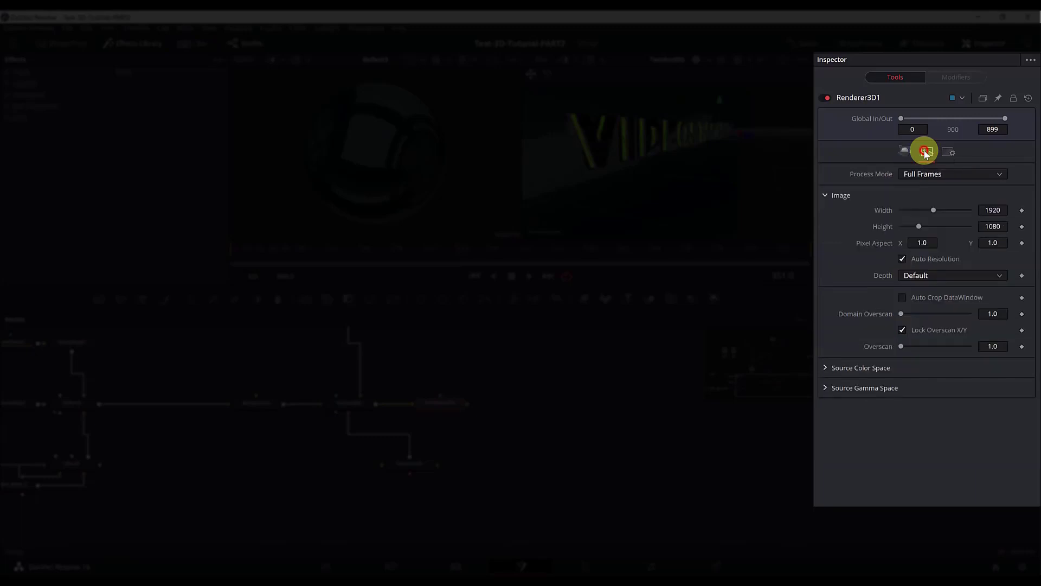
pyautogui.click(927, 276)
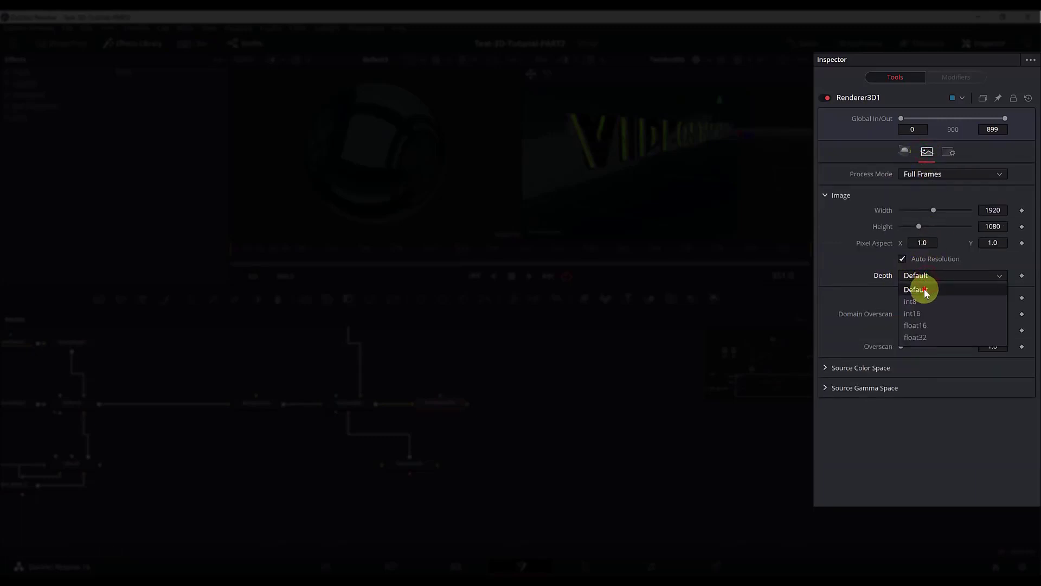
pyautogui.click(843, 272)
# Step: Move the MediaOut1 node beside Renderer3D1 and connect the renderer's output to it
pyautogui.scroll(5, 535, 409)
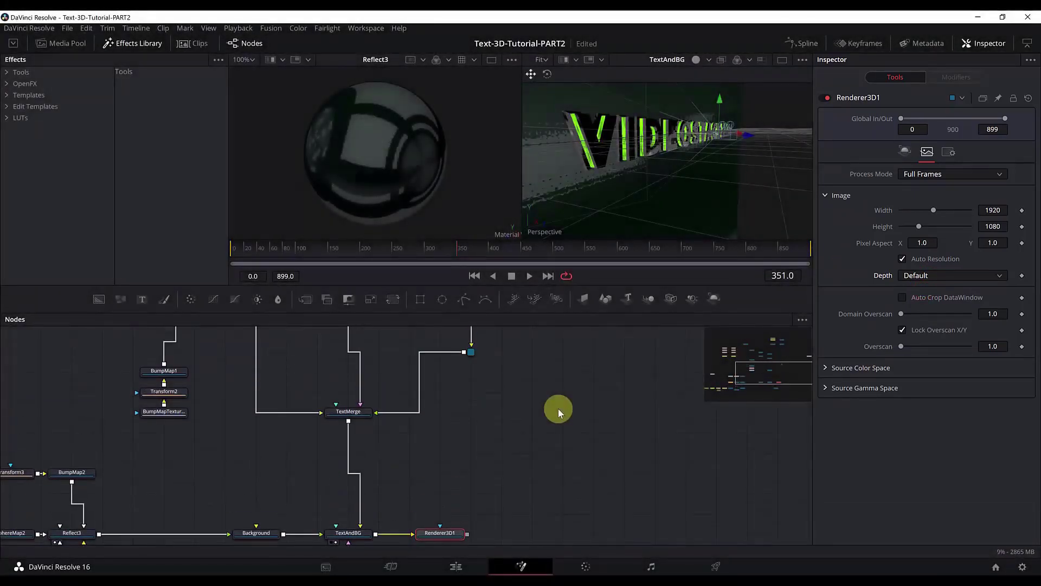
pyautogui.scroll(-2, 558, 409)
pyautogui.moveTo(540, 413); pyautogui.dragTo(244, 511)
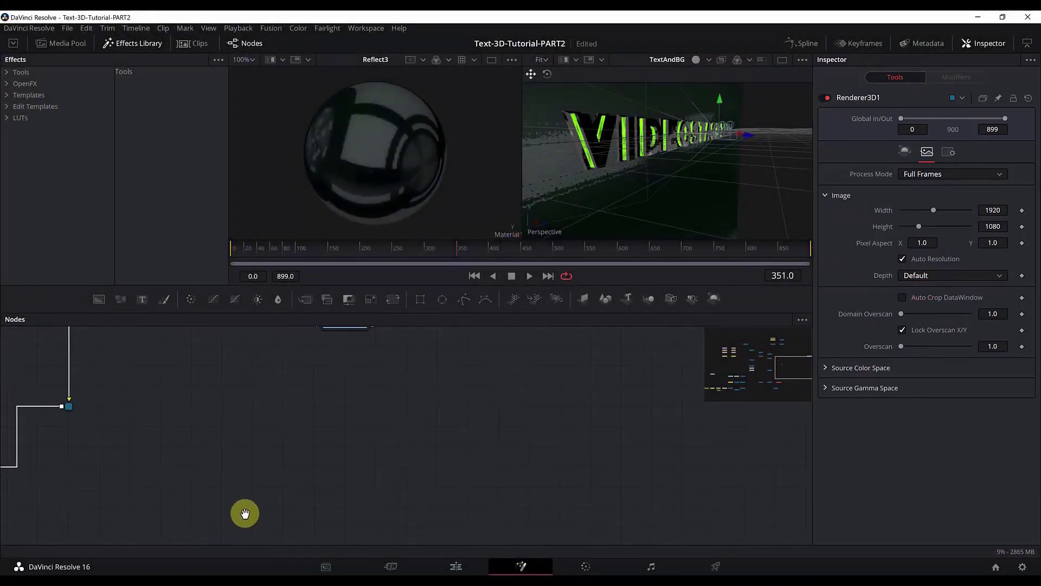
pyautogui.moveTo(426, 357); pyautogui.dragTo(214, 535)
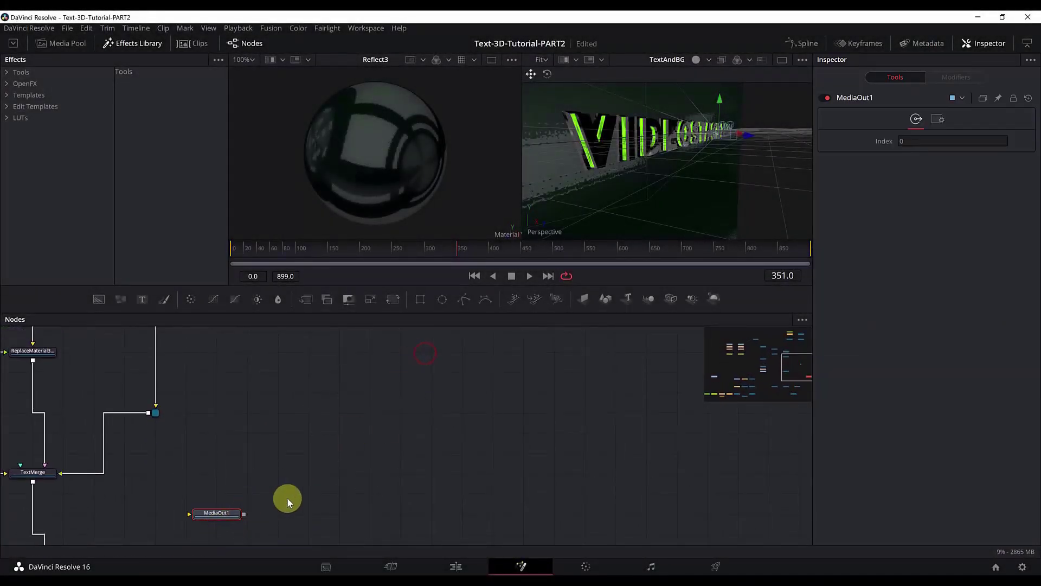
pyautogui.moveTo(288, 499); pyautogui.dragTo(488, 380)
pyautogui.moveTo(428, 358); pyautogui.dragTo(435, 443)
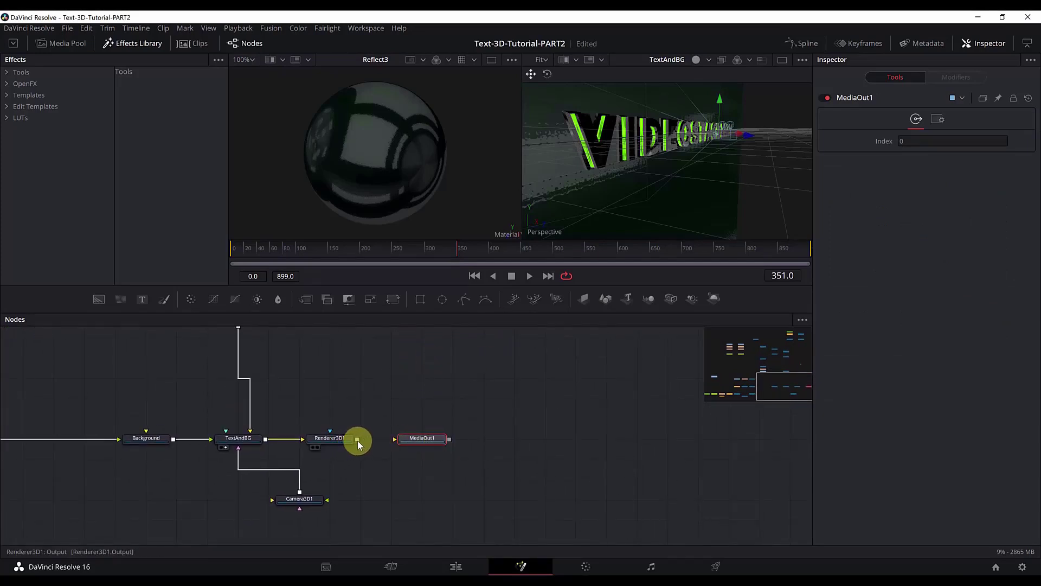
pyautogui.moveTo(357, 439); pyautogui.dragTo(463, 444)
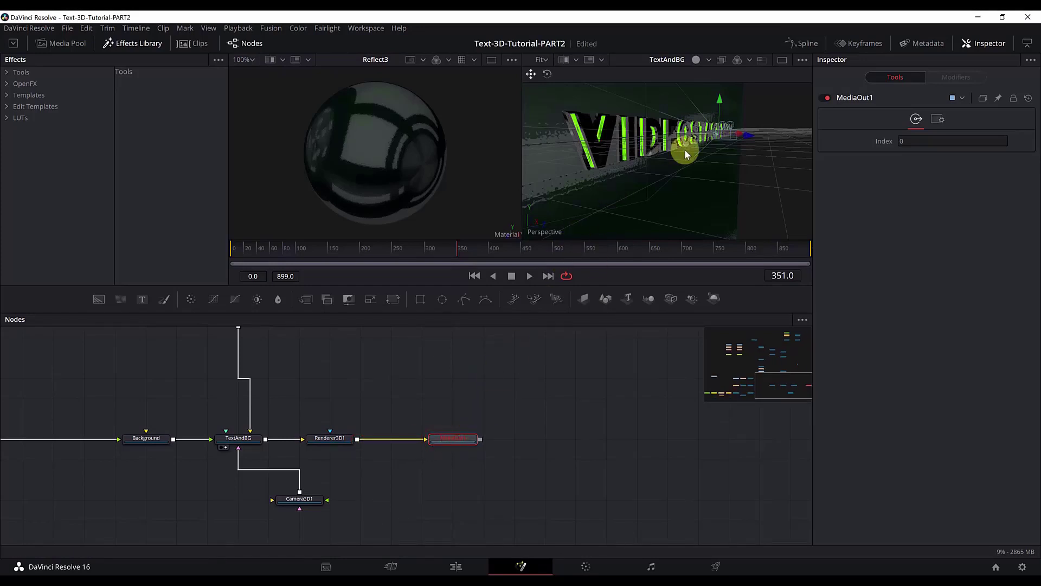
# Step: Show MediaOut1 in the second viewer and shift Camera3D1 along X to about -4.534
pyautogui.press('2')
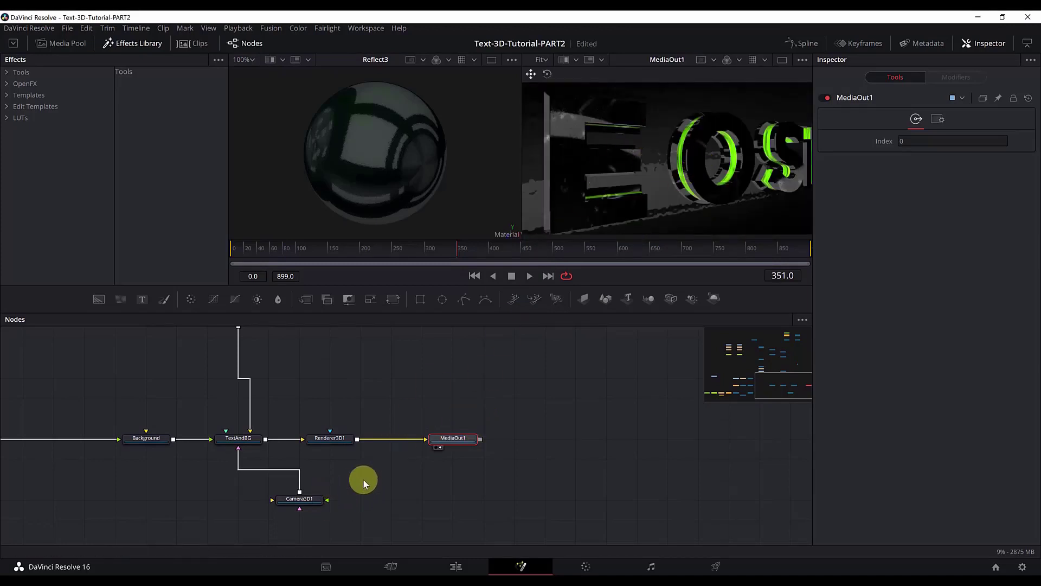
pyautogui.click(302, 499)
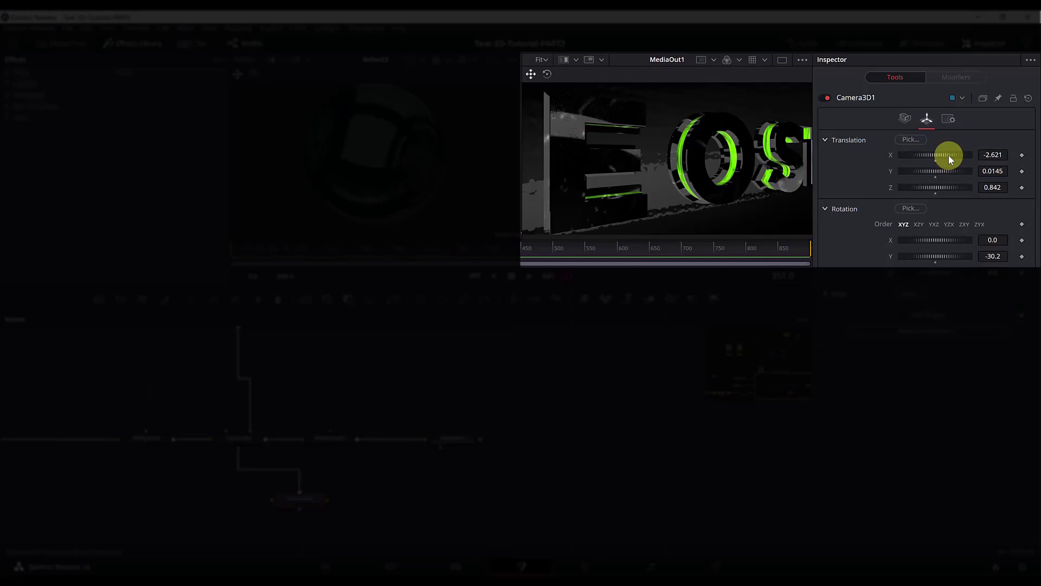
pyautogui.moveTo(948, 155); pyautogui.dragTo(912, 158)
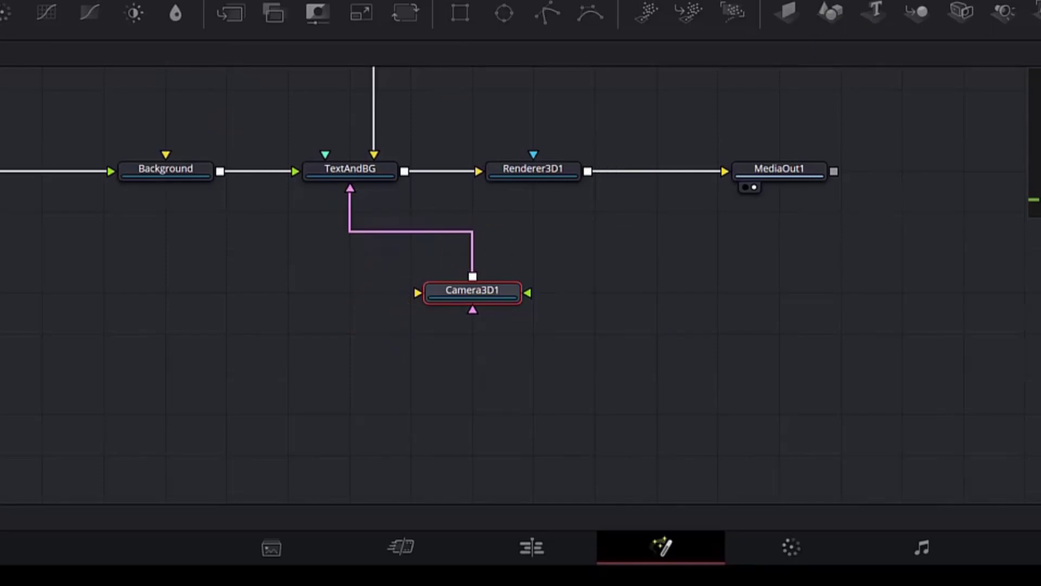
# Step: Examine how the TextMerge, Background and TextAndBG nodes are connected to decide where a light should be attached
pyautogui.click(467, 350)
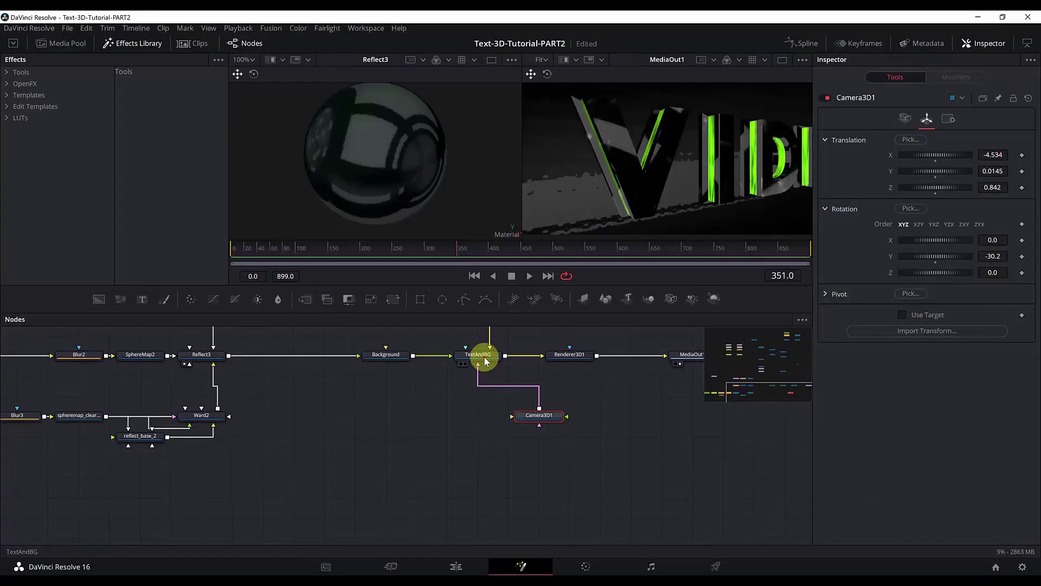
pyautogui.click(363, 180)
pyautogui.scroll(5, 486, 438)
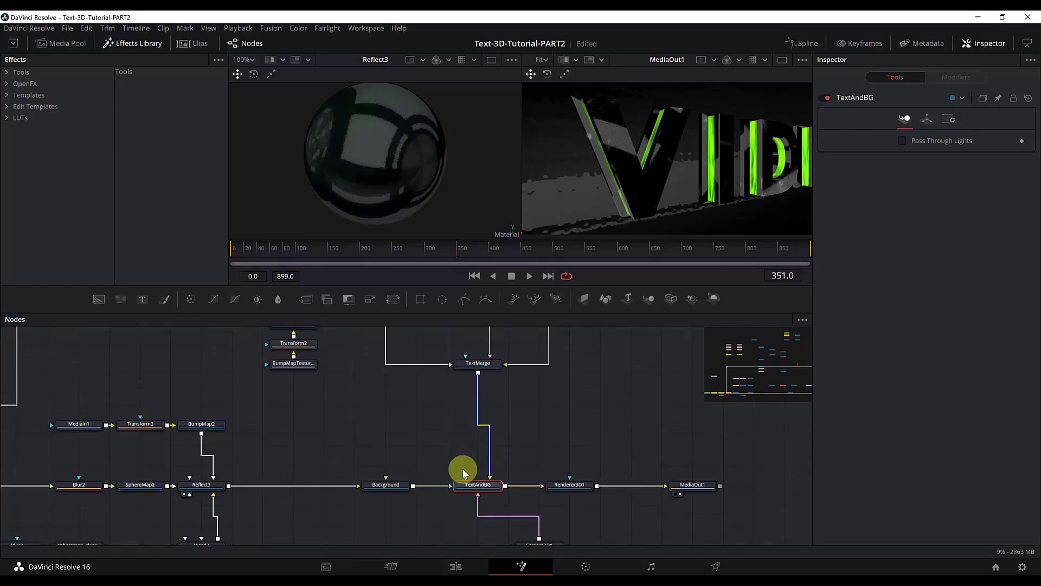
pyautogui.click(382, 484)
pyautogui.scroll(1, 412, 467)
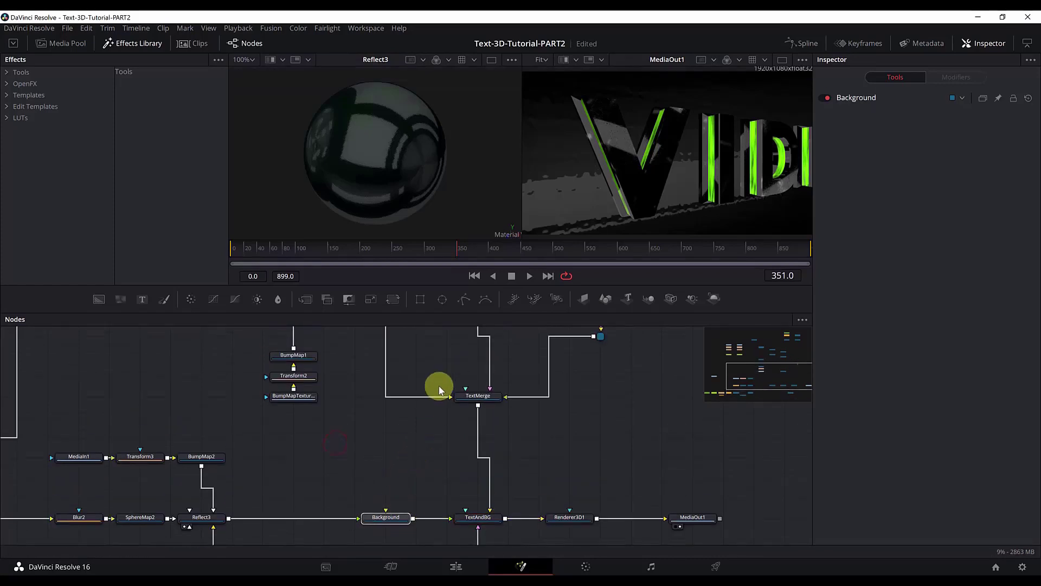
pyautogui.moveTo(429, 357); pyautogui.dragTo(559, 429)
pyautogui.scroll(2, 597, 437)
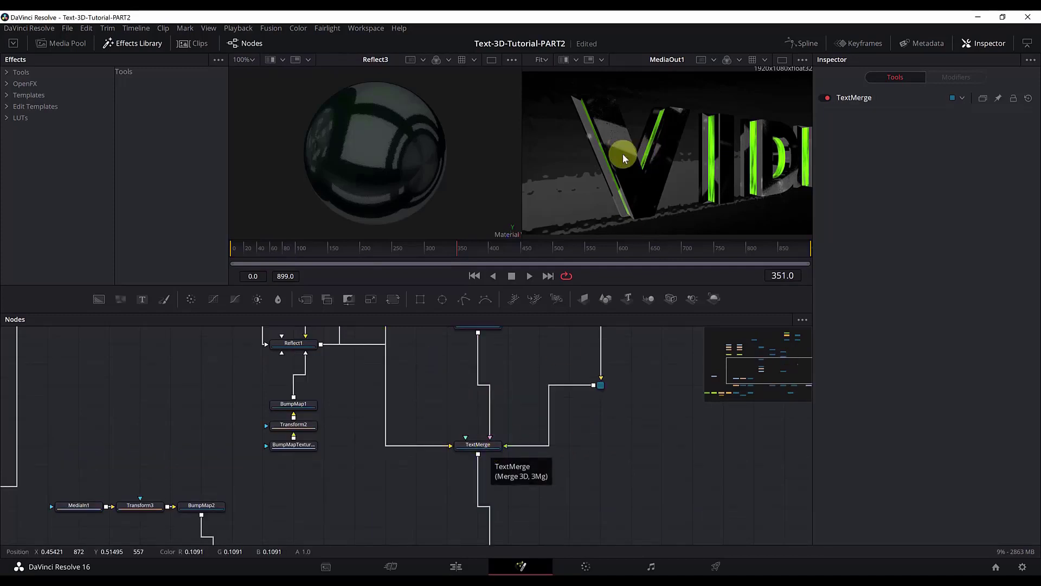
pyautogui.scroll(-2, 547, 489)
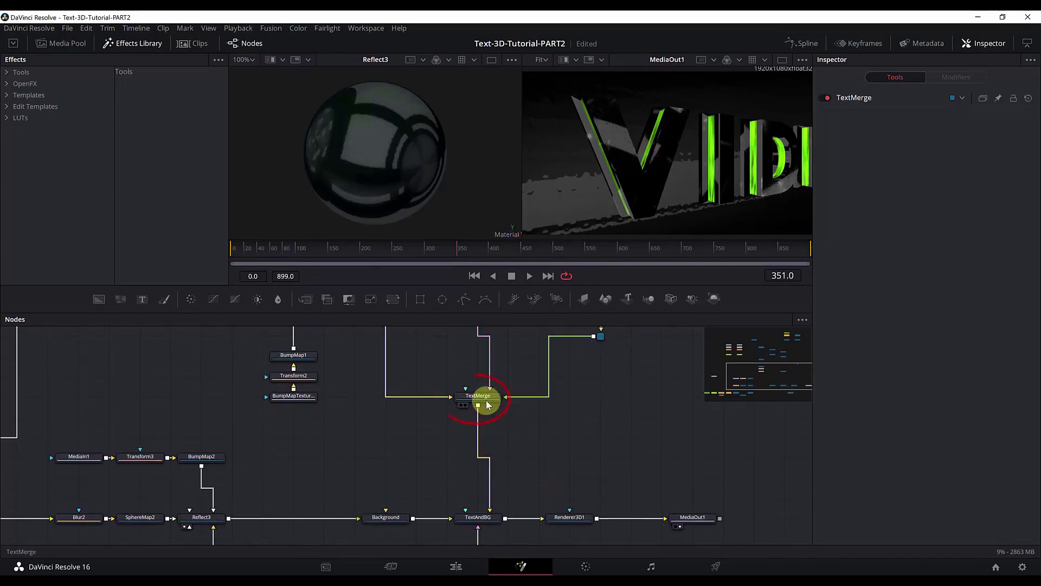
pyautogui.click(485, 398)
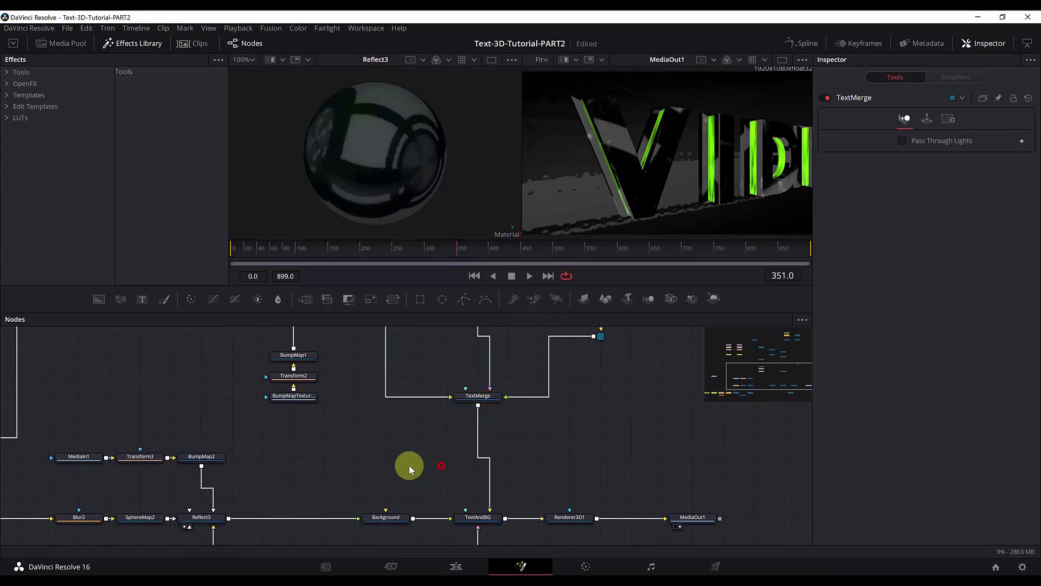
pyautogui.scroll(-2, 353, 474)
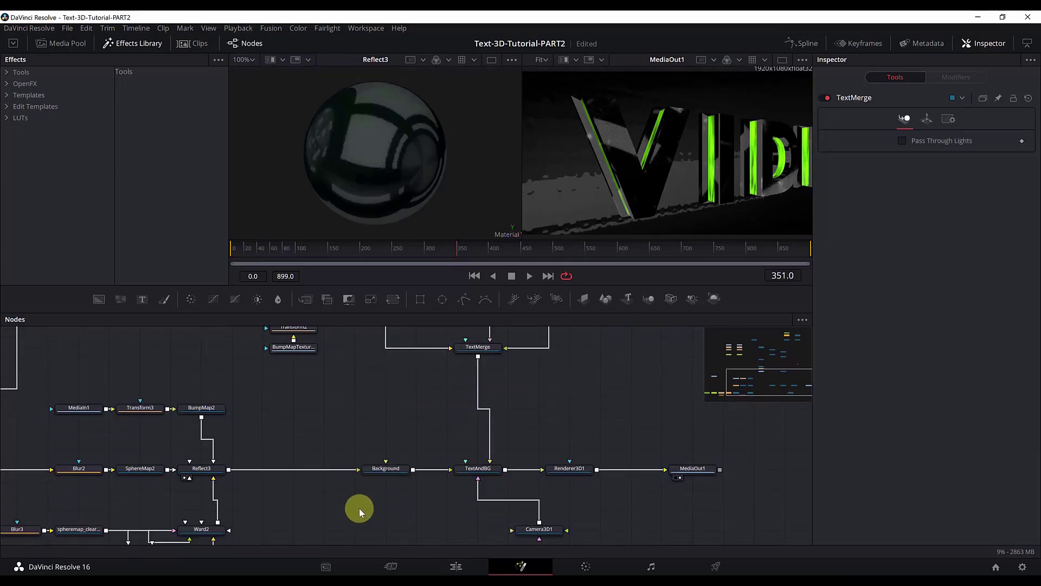
pyautogui.click(380, 470)
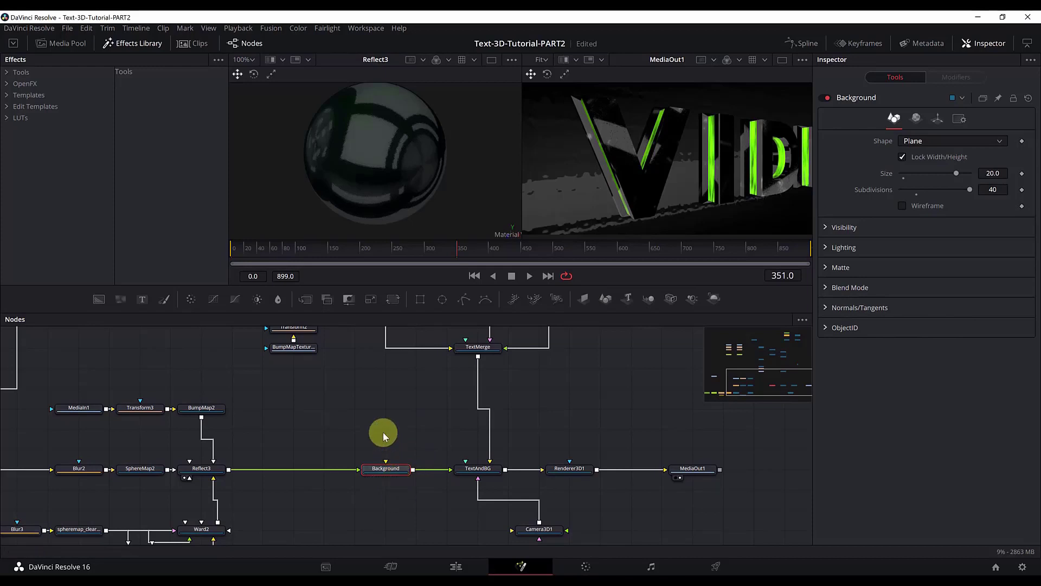
pyautogui.moveTo(324, 436); pyautogui.dragTo(428, 504)
pyautogui.scroll(-2, 434, 530)
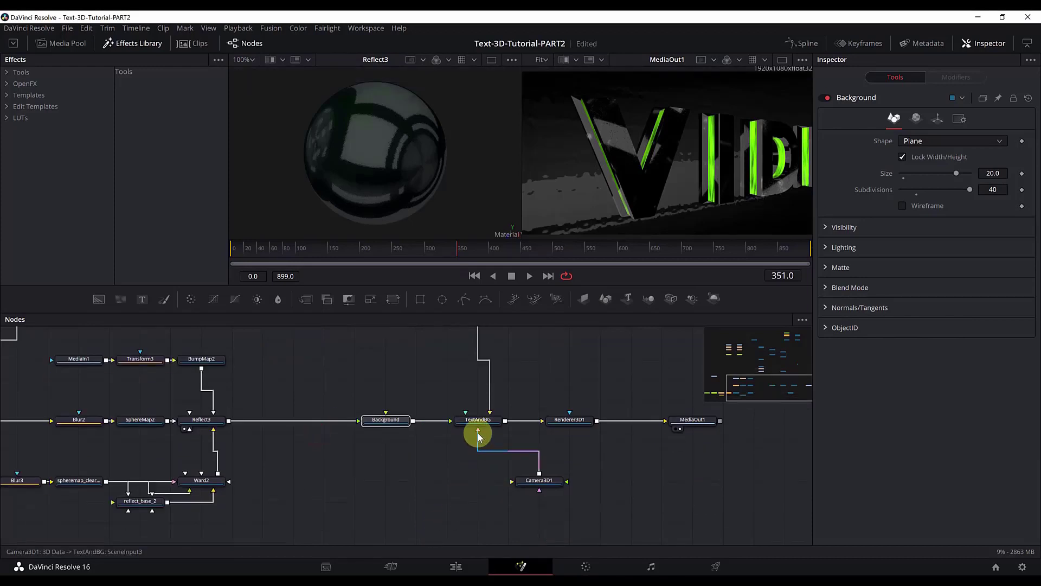
# Step: Add a Point Light feeding the TextAndBG merge and place its node below Background, away from Camera3D1
pyautogui.click(480, 423)
pyautogui.scroll(2, 493, 429)
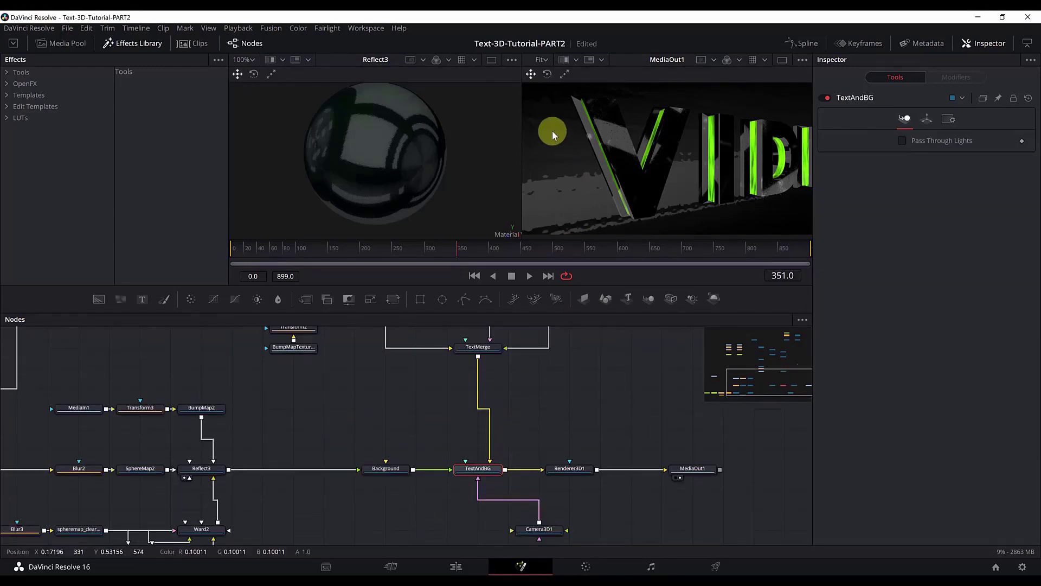
pyautogui.scroll(-2, 502, 488)
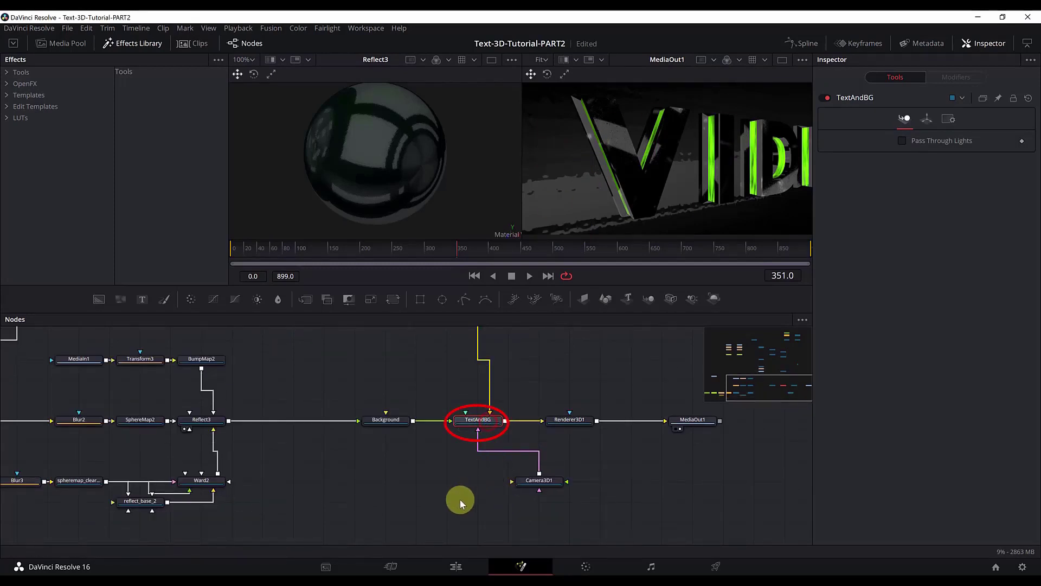
pyautogui.hotkey('shift', 'space')
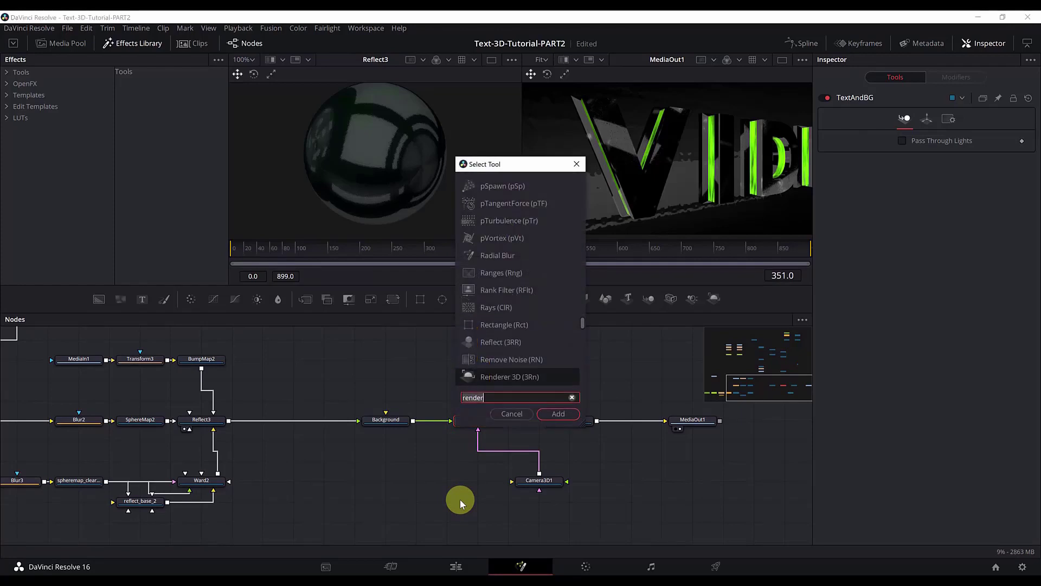
pyautogui.write('point')
pyautogui.press('Return')
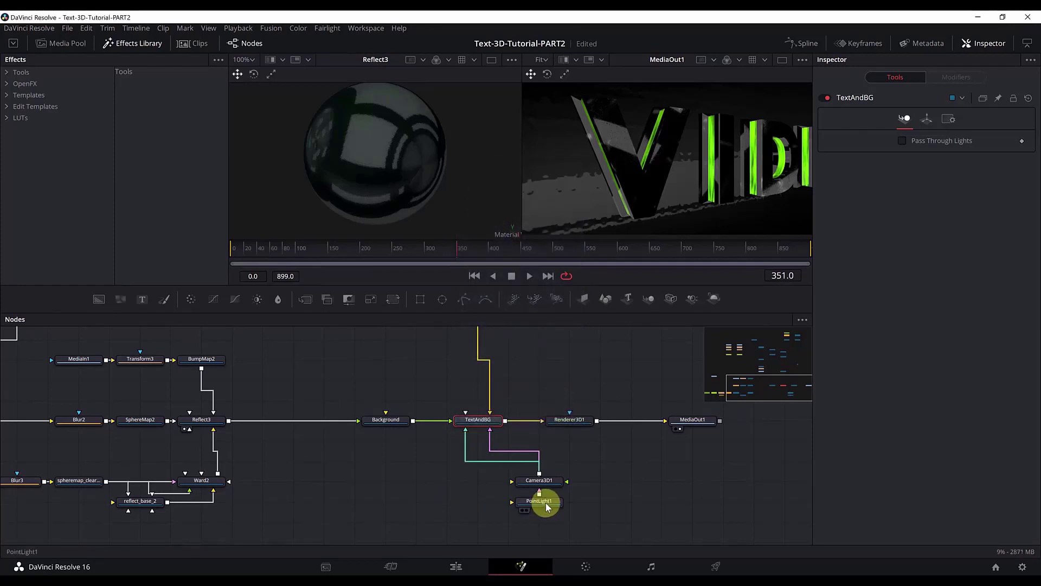
pyautogui.moveTo(546, 503); pyautogui.dragTo(323, 507)
# Step: Set PointLight1's decay type to Quadratic and its decay rate to 0.5123
pyautogui.scroll(-3, 623, 405)
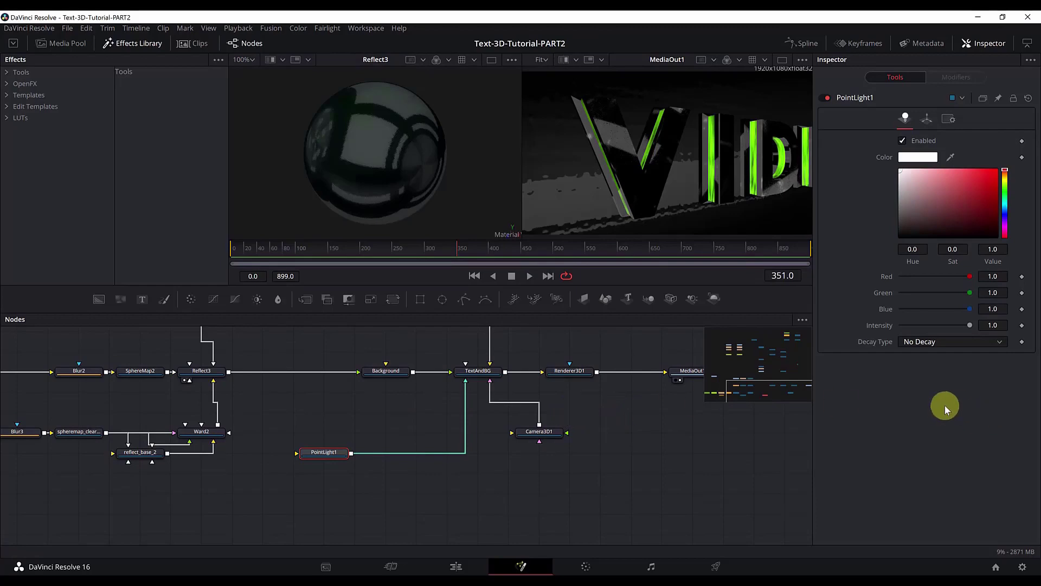
pyautogui.click(925, 342)
pyautogui.click(926, 380)
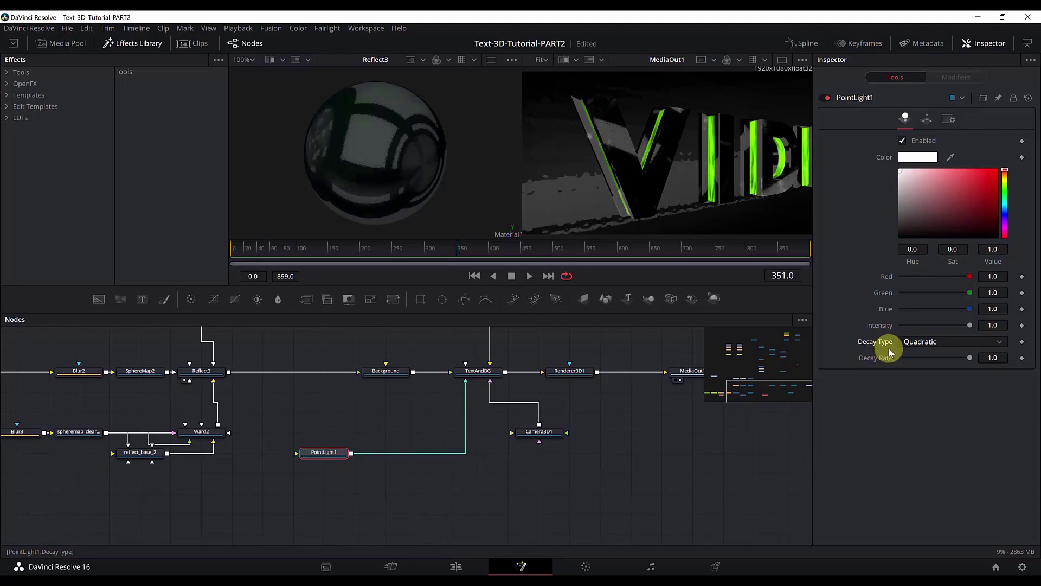
pyautogui.click(994, 359)
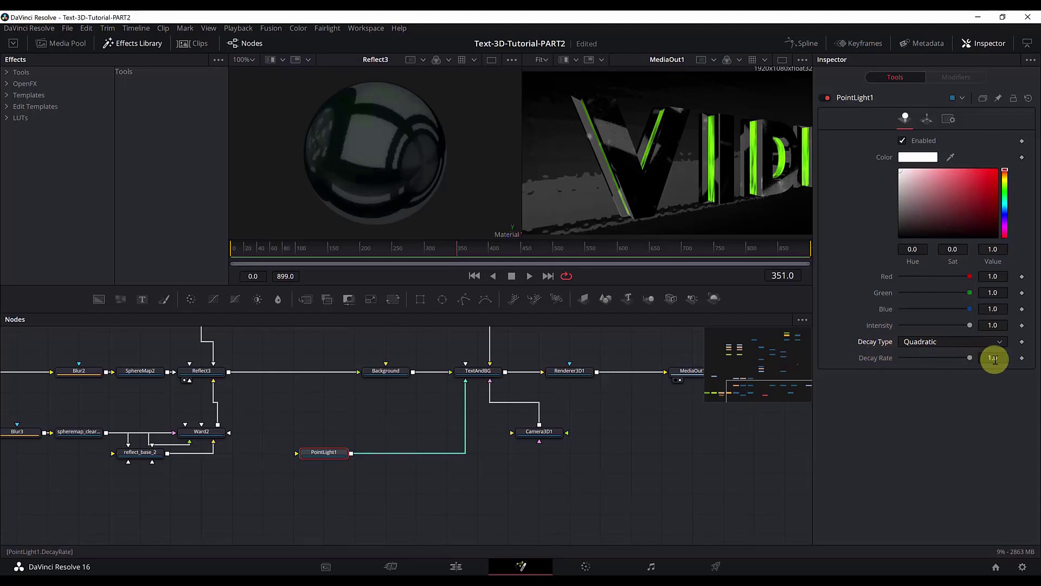
pyautogui.write('0.5123')
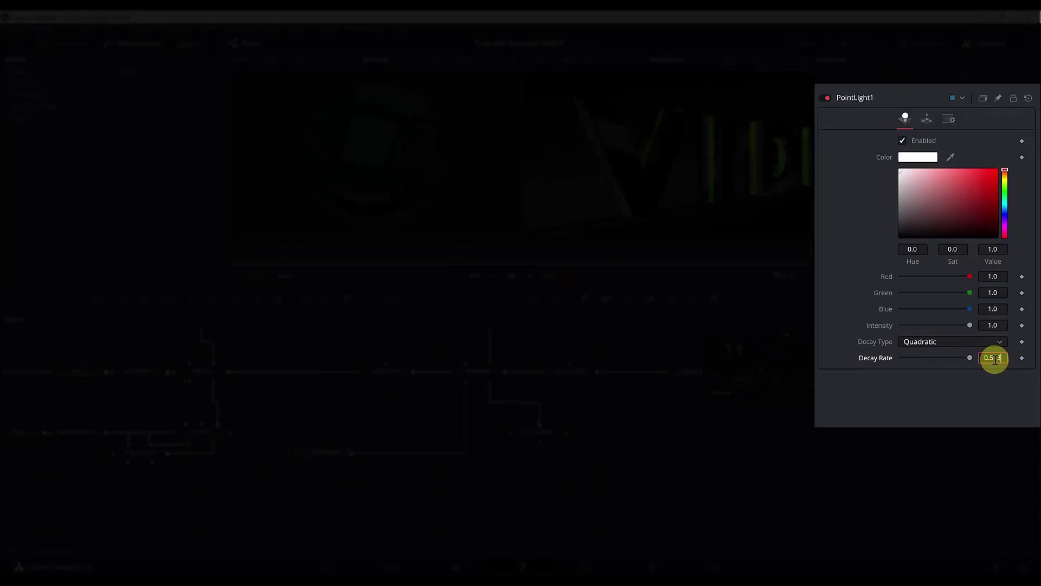
pyautogui.press('Tab')
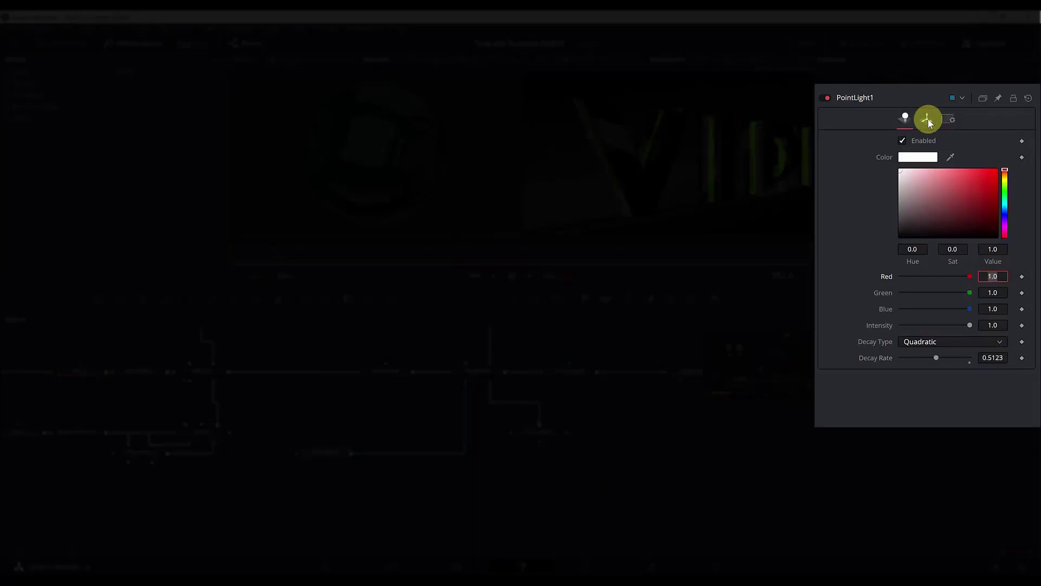
# Step: Set PointLight1's translation to X -2.07922, Y -0.09235 and Z 0.870549
pyautogui.click(928, 119)
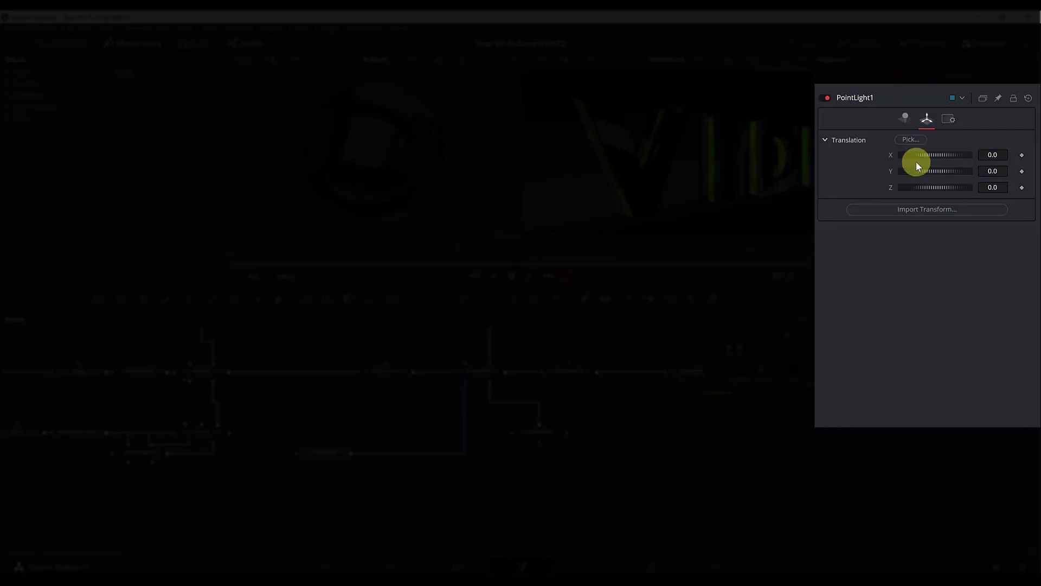
pyautogui.click(997, 158)
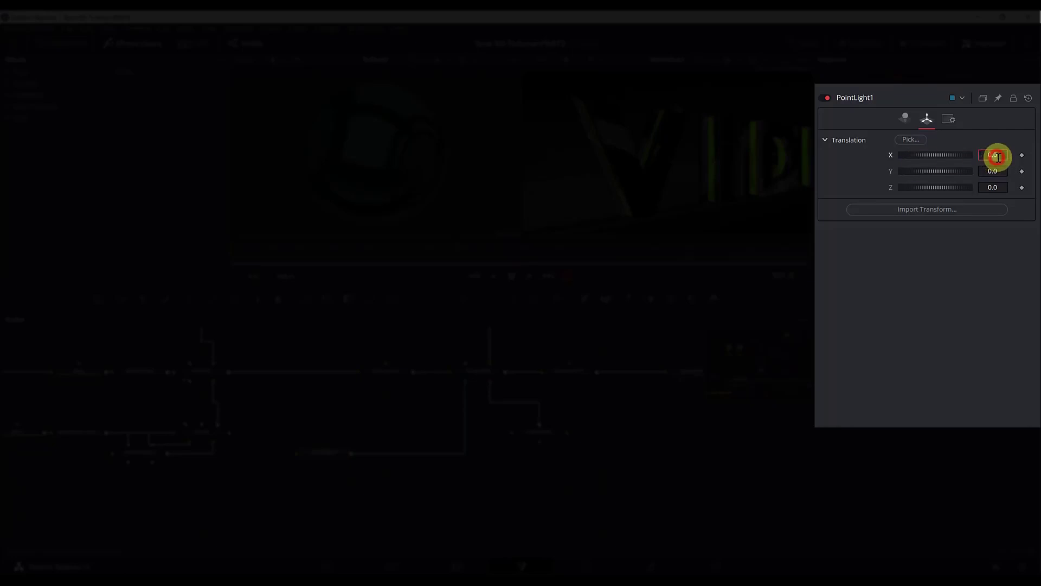
pyautogui.write('-2.07522')
pyautogui.press('Tab')
pyautogui.write('-0.09235')
pyautogui.press('Tab')
pyautogui.write('0.87')
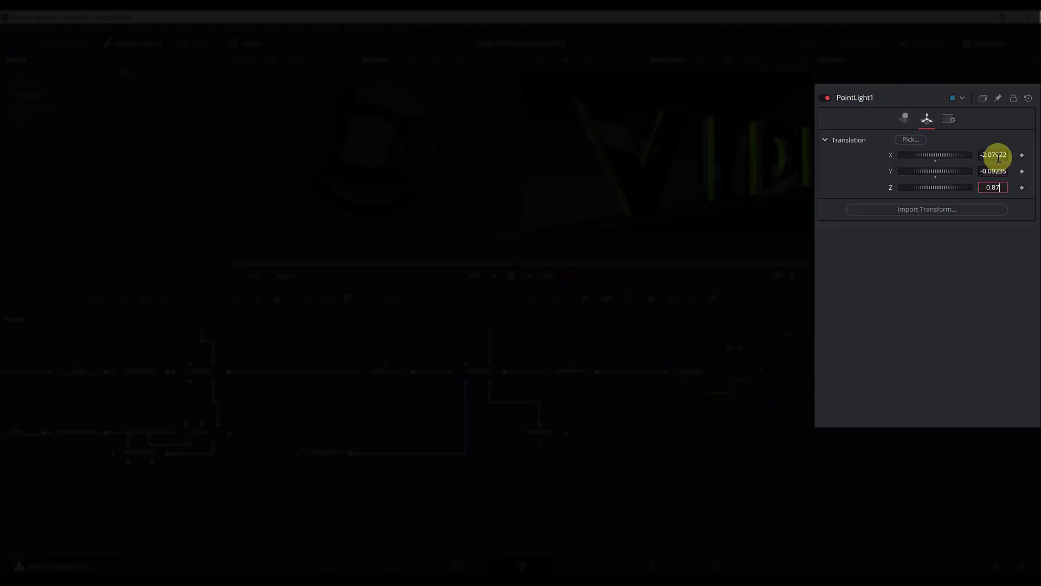
pyautogui.write('0549')
pyautogui.press('Tab')
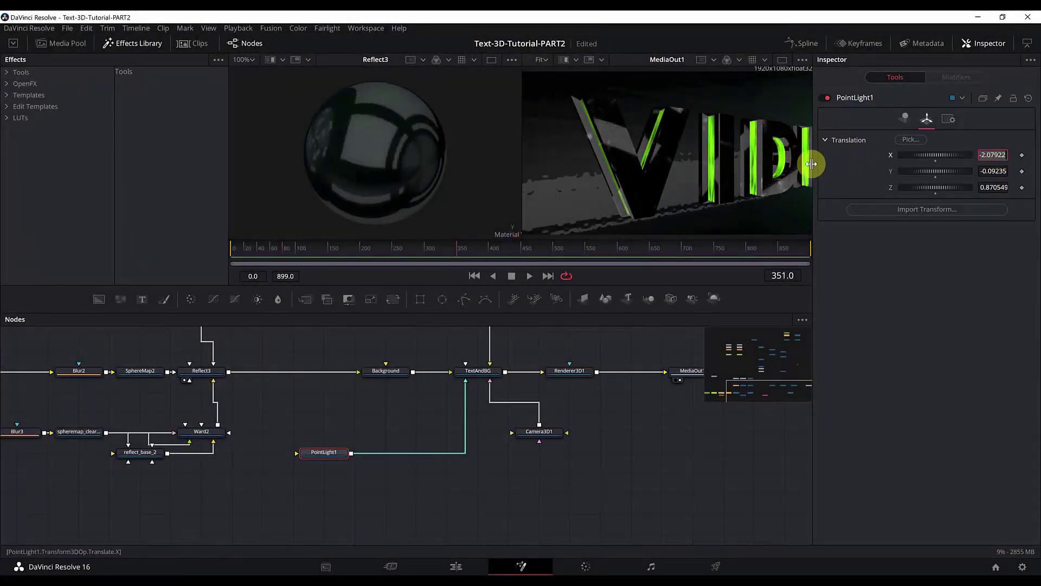
# Step: Try shifting Camera3D1 along X to about -3.23 to check the lighting on the text, and undo the move
pyautogui.click(539, 432)
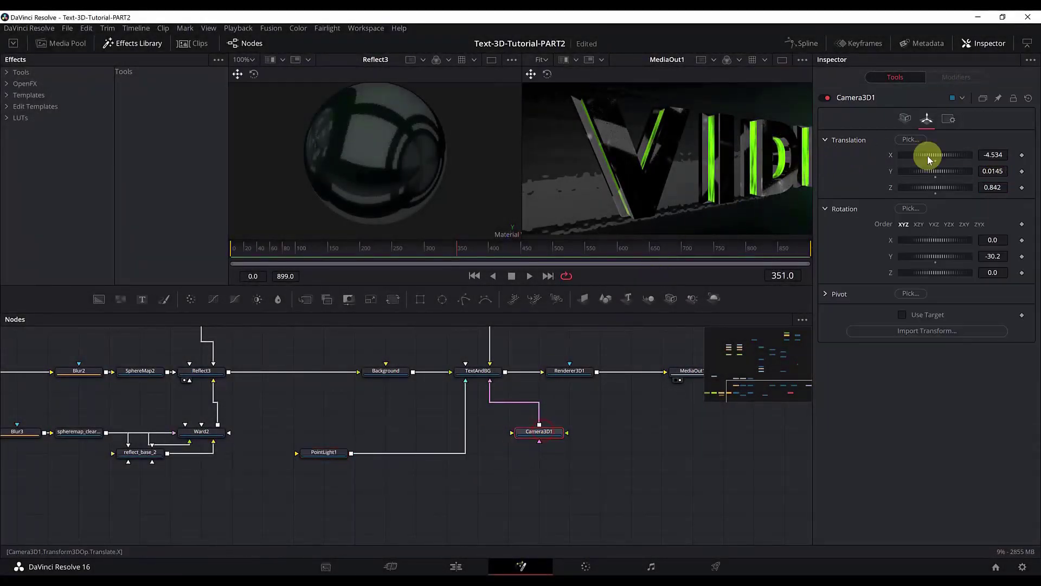
pyautogui.moveTo(928, 159); pyautogui.dragTo(955, 157)
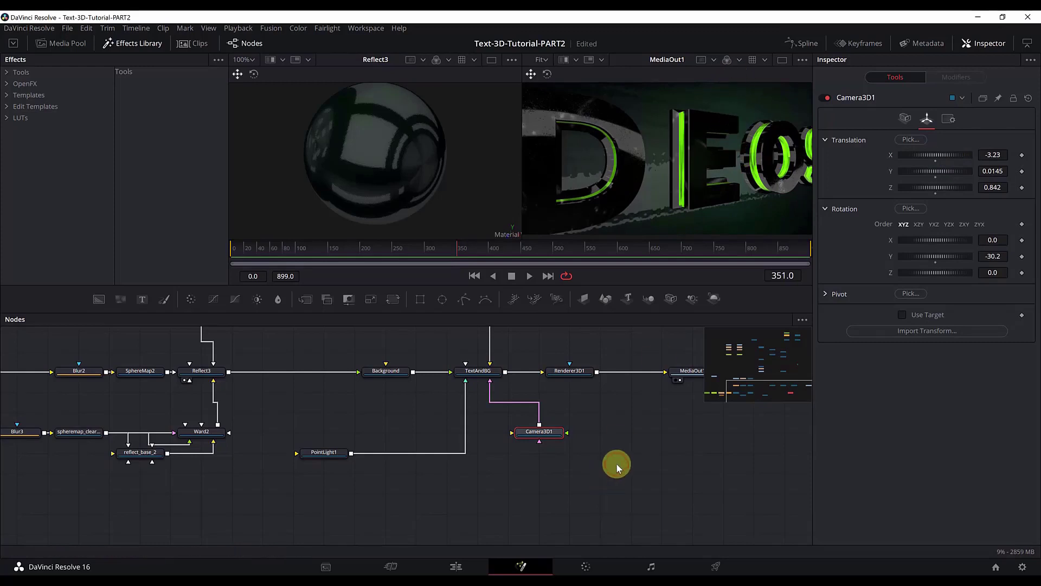
pyautogui.hotkey('ctrl', 'z')
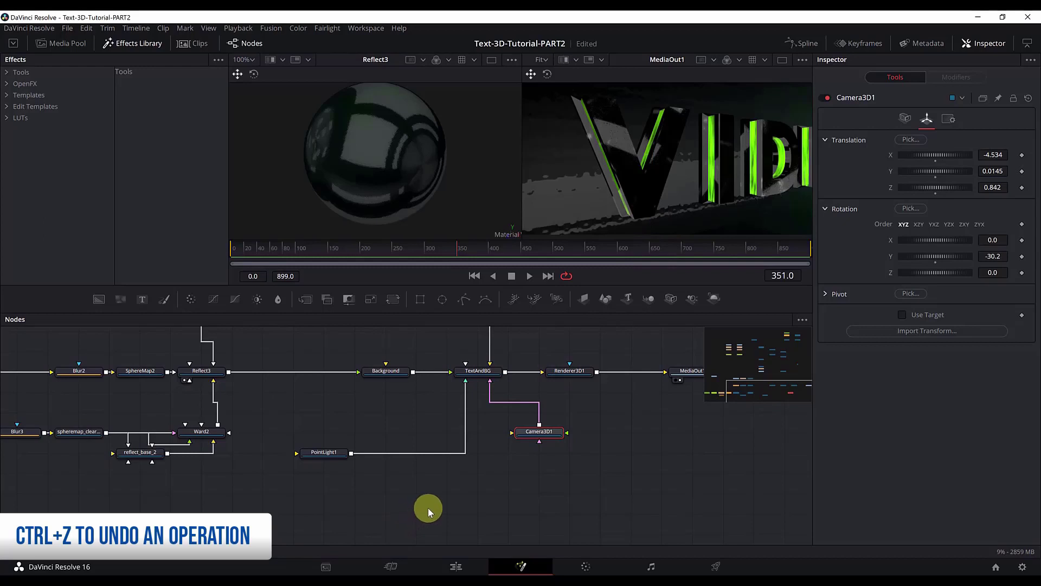
# Step: Add a Directional Light feeding the TextAndBG merge and place its node directly under PointLight1
pyautogui.moveTo(428, 507); pyautogui.dragTo(509, 454)
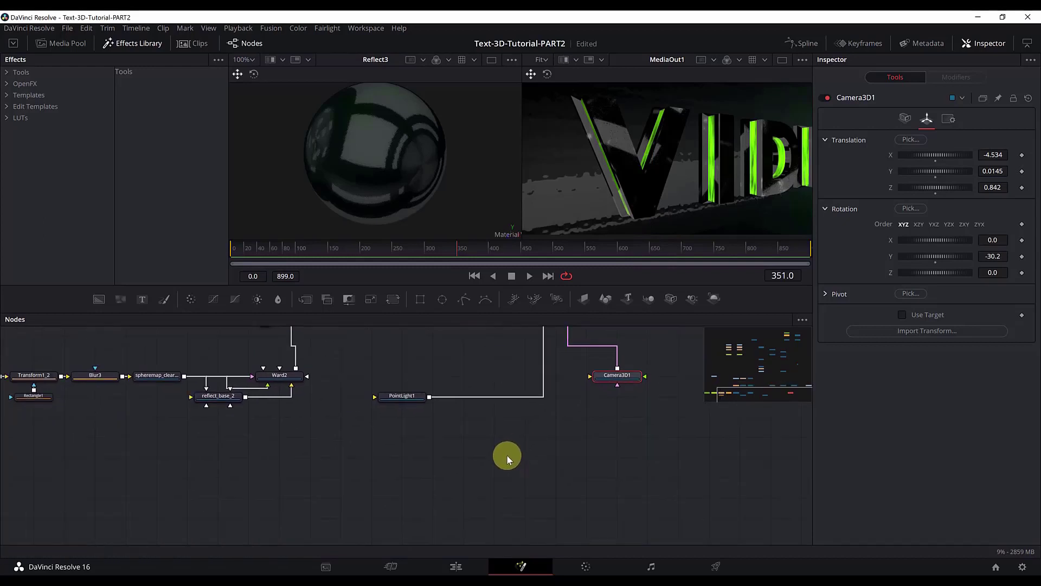
pyautogui.scroll(3, 508, 458)
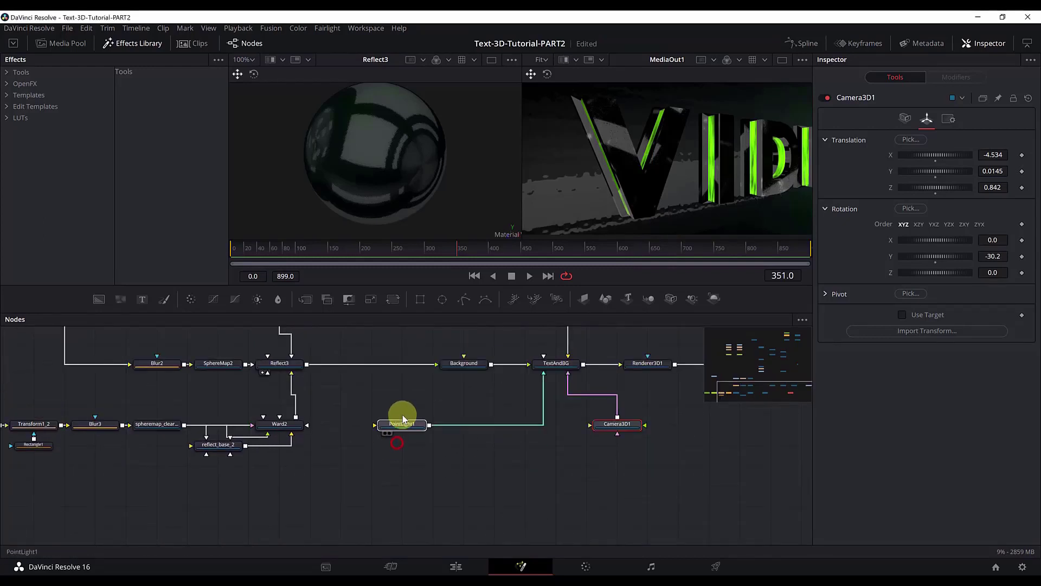
pyautogui.click(403, 423)
pyautogui.click(554, 362)
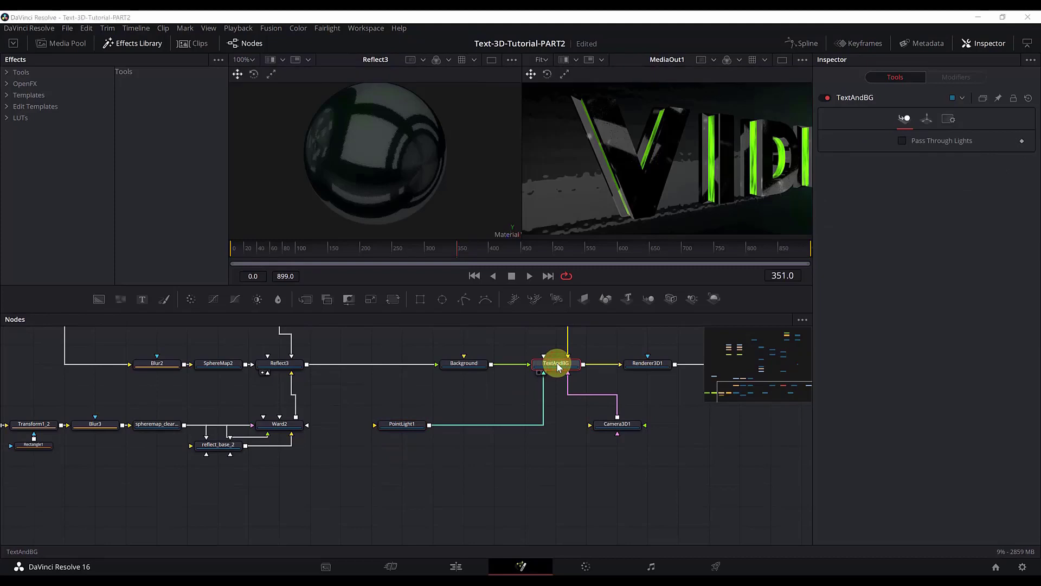
pyautogui.hotkey('shift', 'space')
pyautogui.write('point')
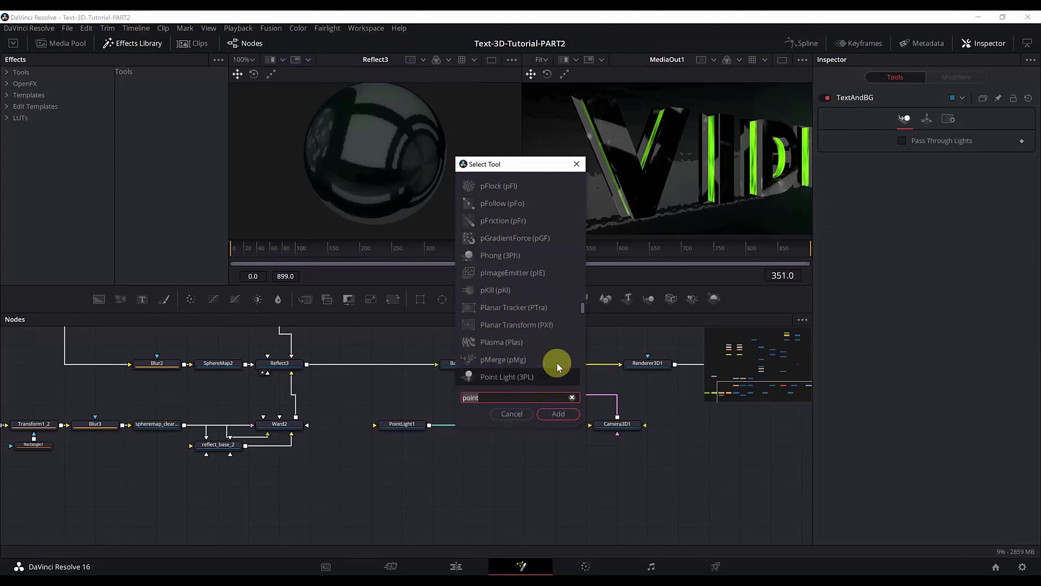
pyautogui.press('BackSpace')
pyautogui.press('BackSpace')
pyautogui.press('BackSpace')
pyautogui.press('BackSpace')
pyautogui.press('BackSpace')
pyautogui.write('dire')
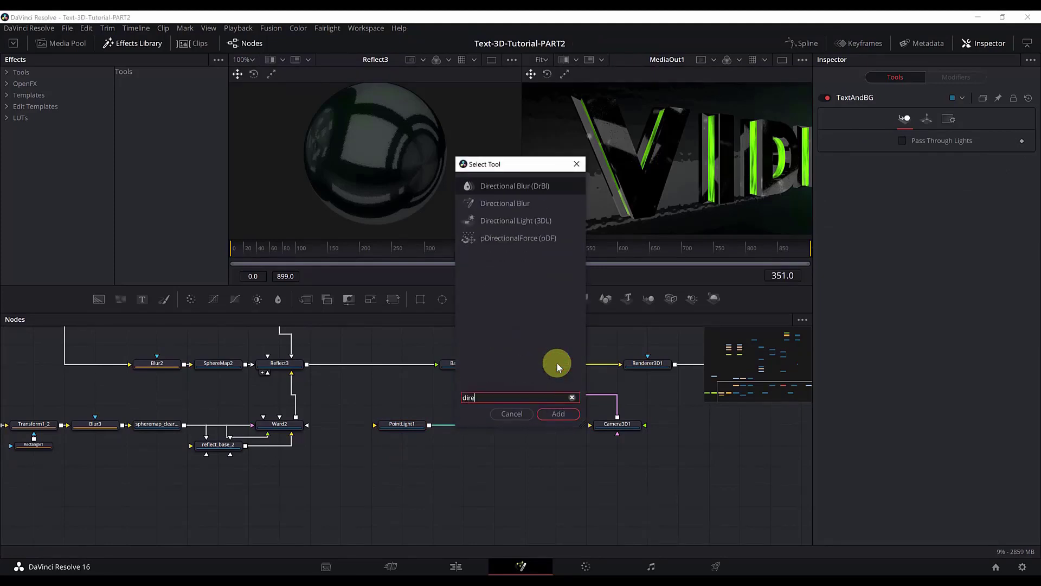
pyautogui.press('Return')
pyautogui.click(398, 443)
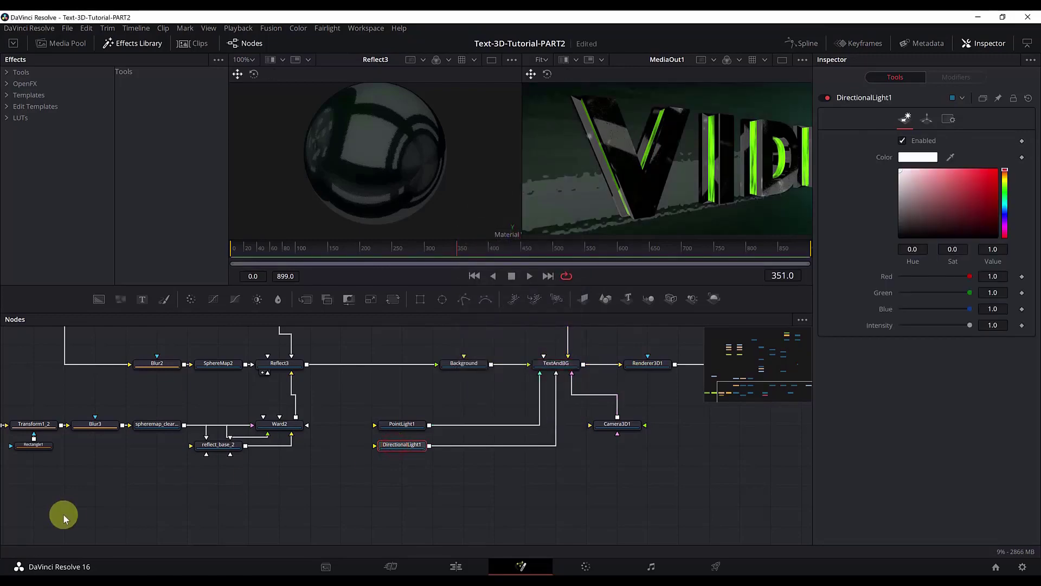
# Step: Set DirectionalLight1's intensity to 0.772
pyautogui.click(994, 323)
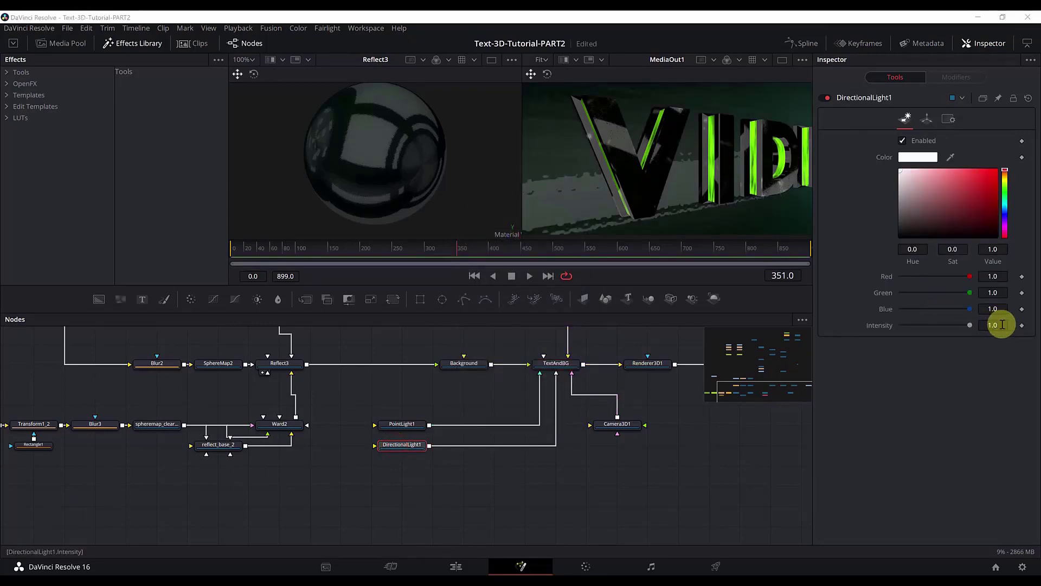
pyautogui.write('0.77')
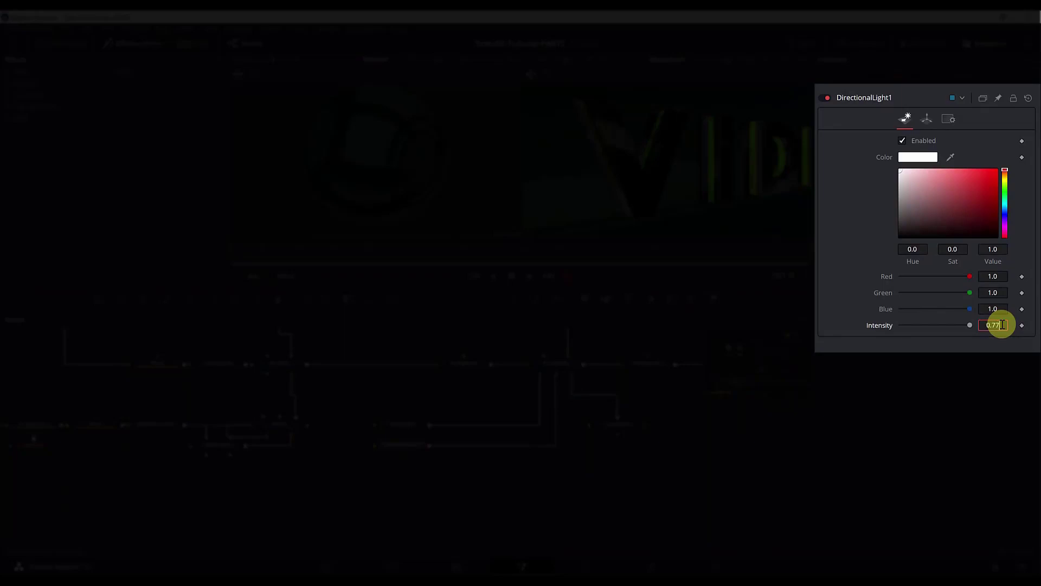
pyautogui.press('Return')
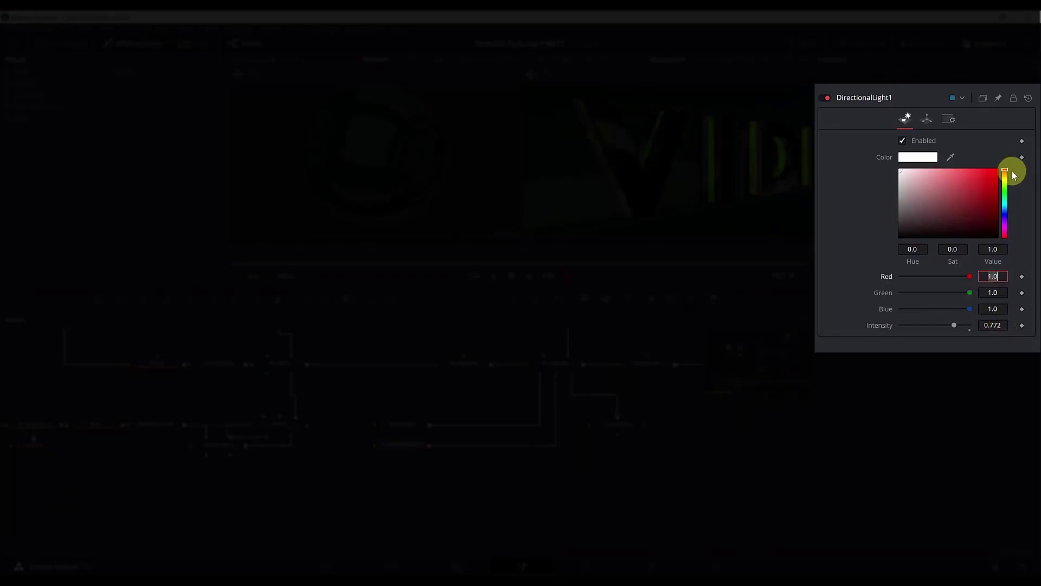
# Step: Set DirectionalLight1's translation to X -0.34063 and Z 3.820256
pyautogui.click(926, 118)
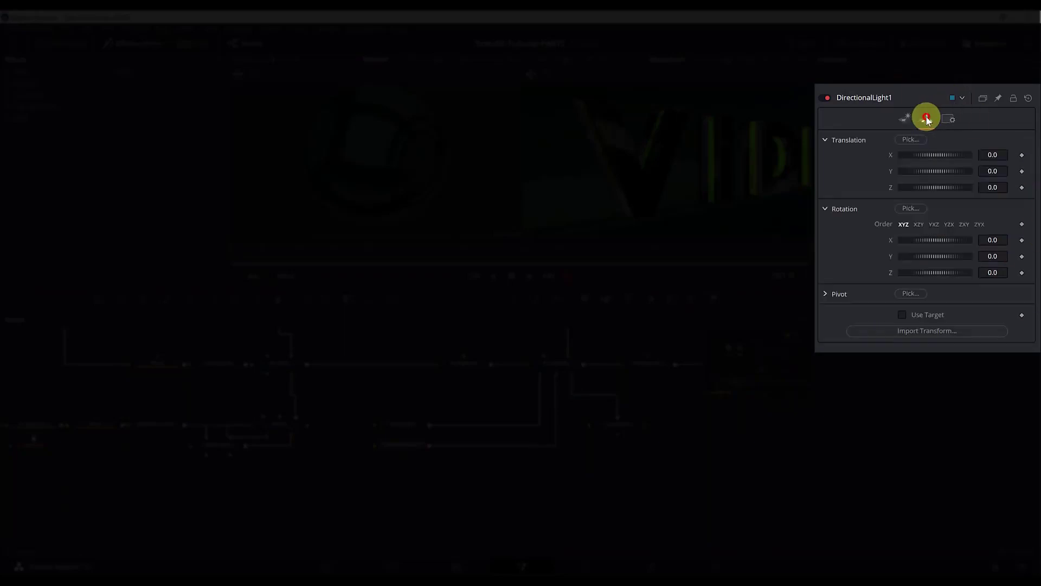
pyautogui.click(1004, 156)
pyautogui.write('-0.3406')
pyautogui.press('Tab')
pyautogui.press('Tab')
pyautogui.write('3')
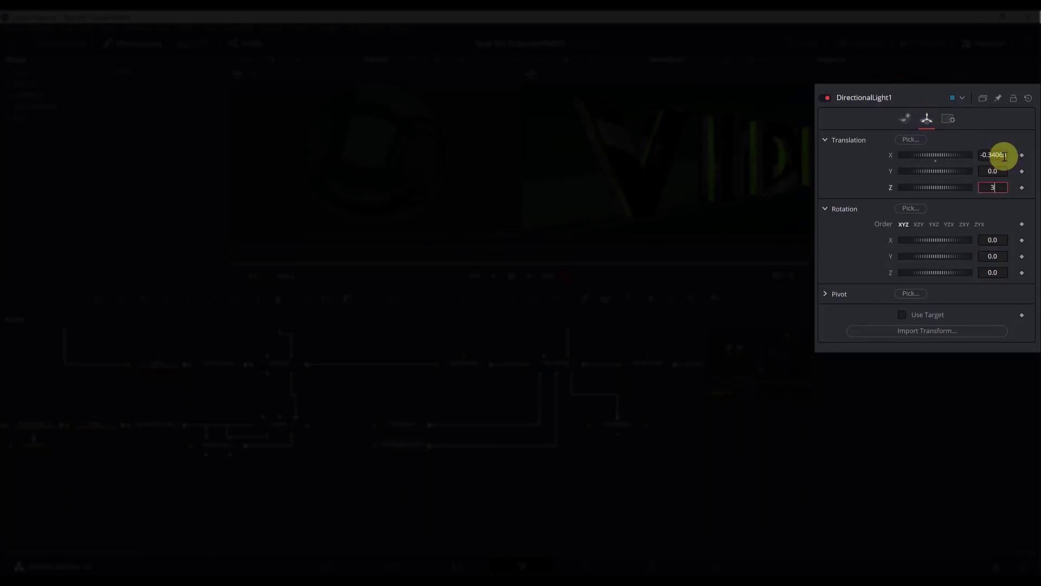
pyautogui.write('.820256')
pyautogui.press('Tab')
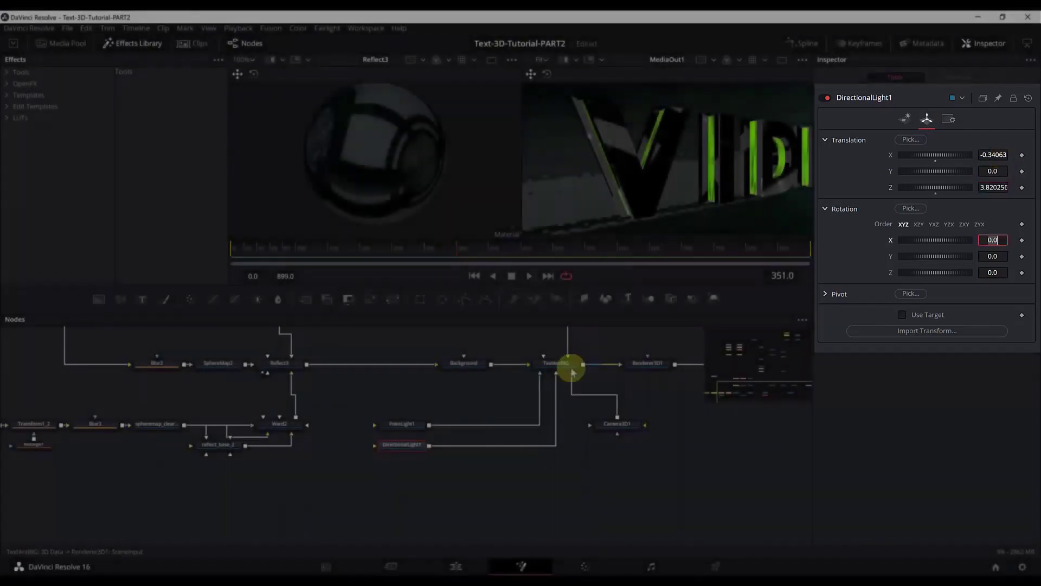
# Step: View the TextAndBG scene in the first viewer and examine where PointLight1 and DirectionalLight1 sit relative to the text
pyautogui.click(564, 370)
pyautogui.press('1')
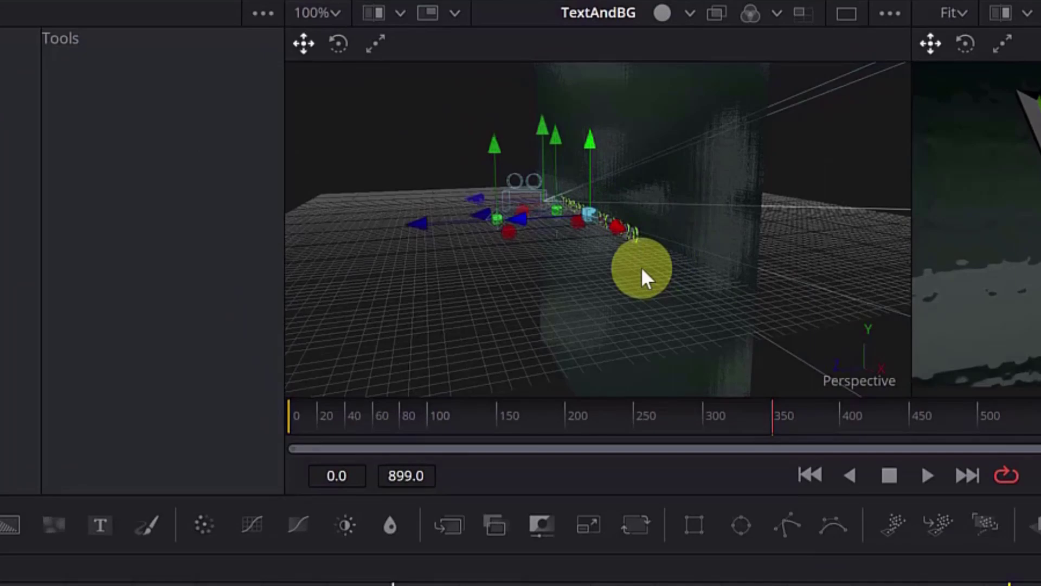
pyautogui.moveTo(641, 267); pyautogui.dragTo(662, 284)
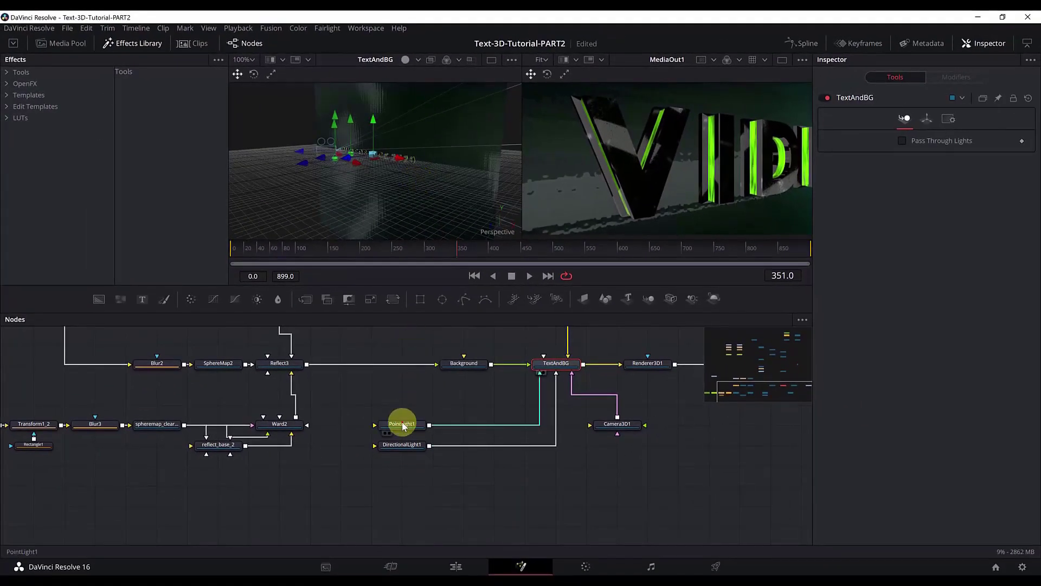
pyautogui.click(402, 425)
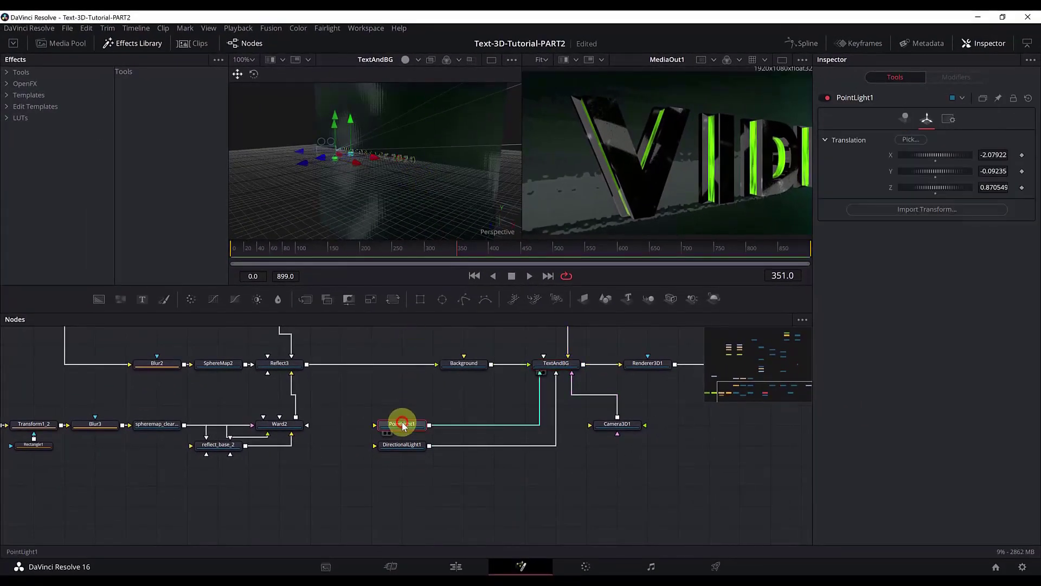
pyautogui.click(405, 447)
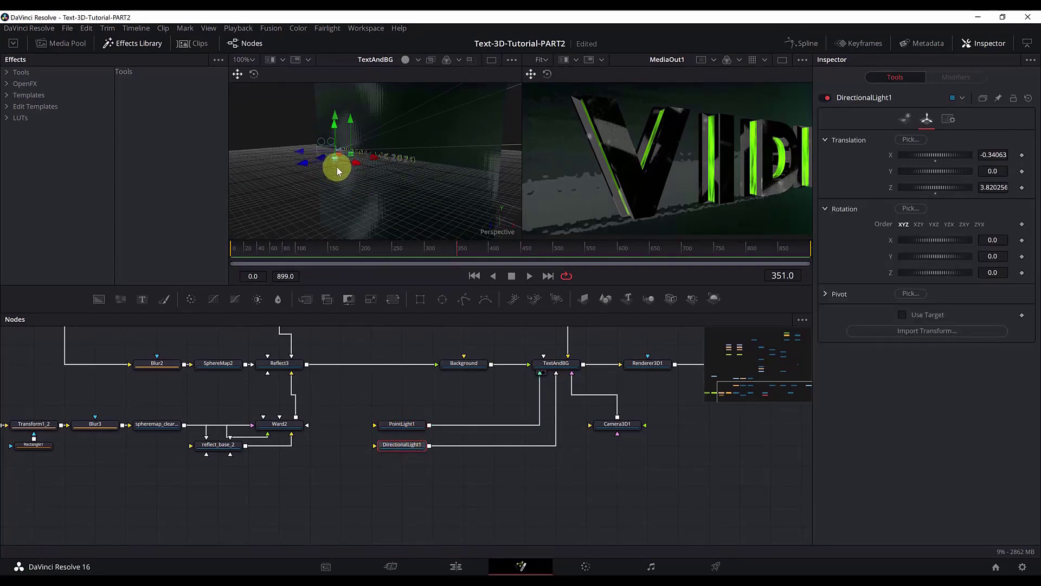
pyautogui.moveTo(358, 186)
pyautogui.mouseDown()
pyautogui.moveTo(465, 179)
pyautogui.moveTo(332, 195)
pyautogui.moveTo(328, 158)
pyautogui.moveTo(378, 174)
pyautogui.moveTo(344, 180)
pyautogui.moveTo(380, 175)
pyautogui.moveTo(369, 179)
pyautogui.mouseUp()
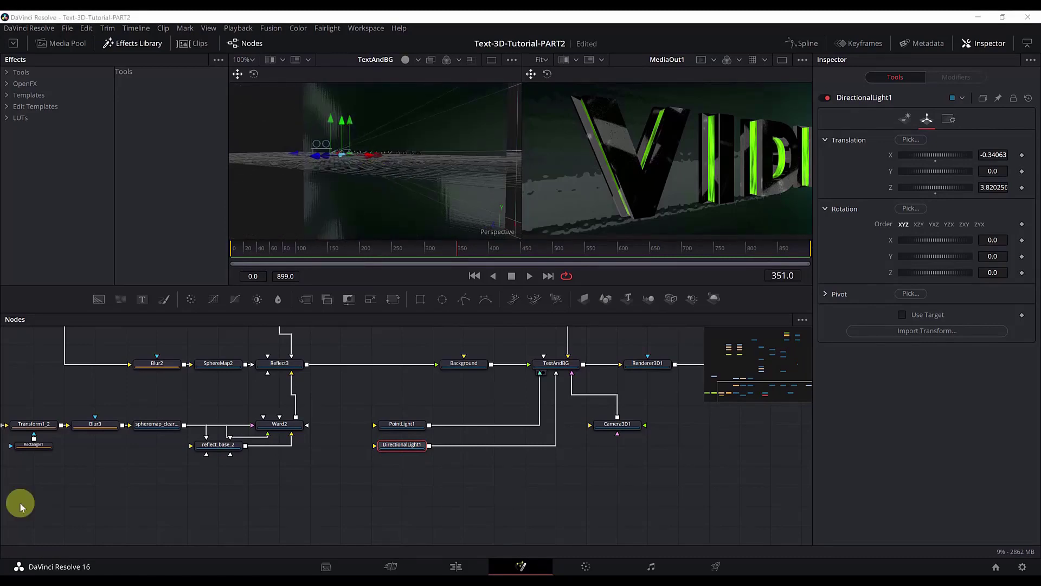
# Step: Add an Ambient Light feeding the TextAndBG merge
pyautogui.click(560, 367)
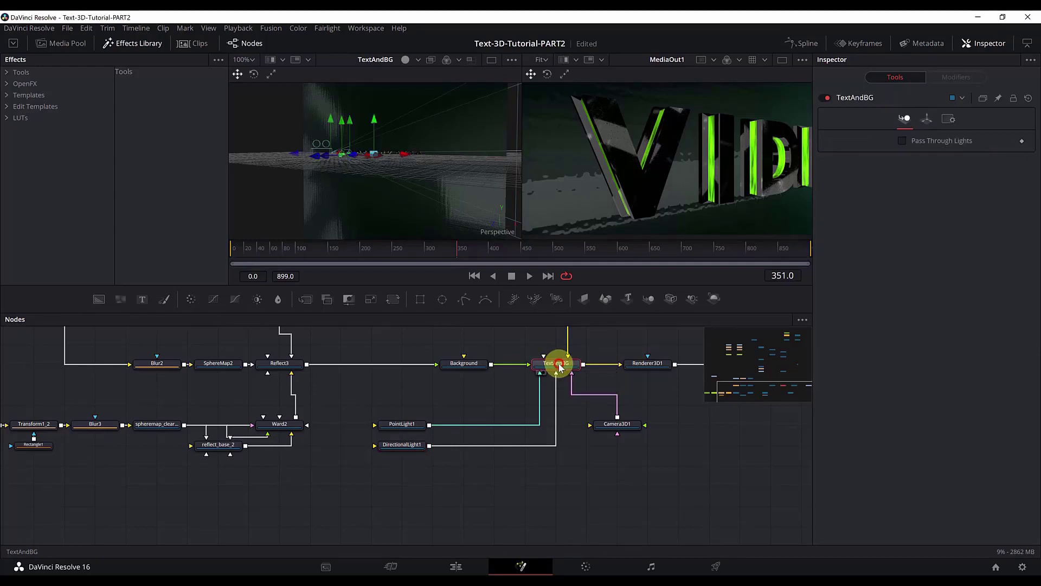
pyautogui.hotkey('shift', 'space')
pyautogui.write('dire')
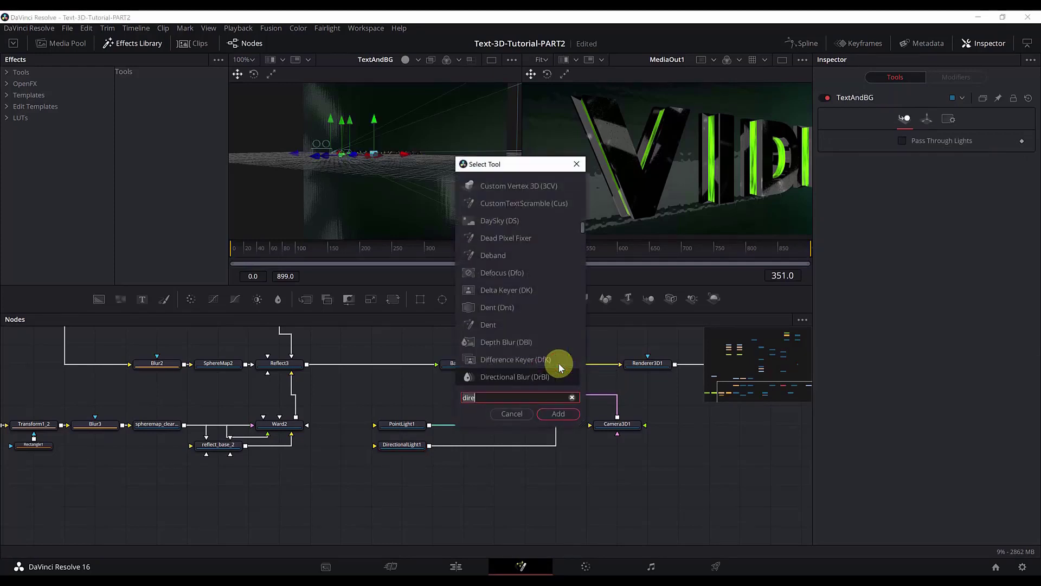
pyautogui.press('BackSpace')
pyautogui.press('BackSpace')
pyautogui.press('BackSpace')
pyautogui.press('BackSpace')
pyautogui.write('ambient')
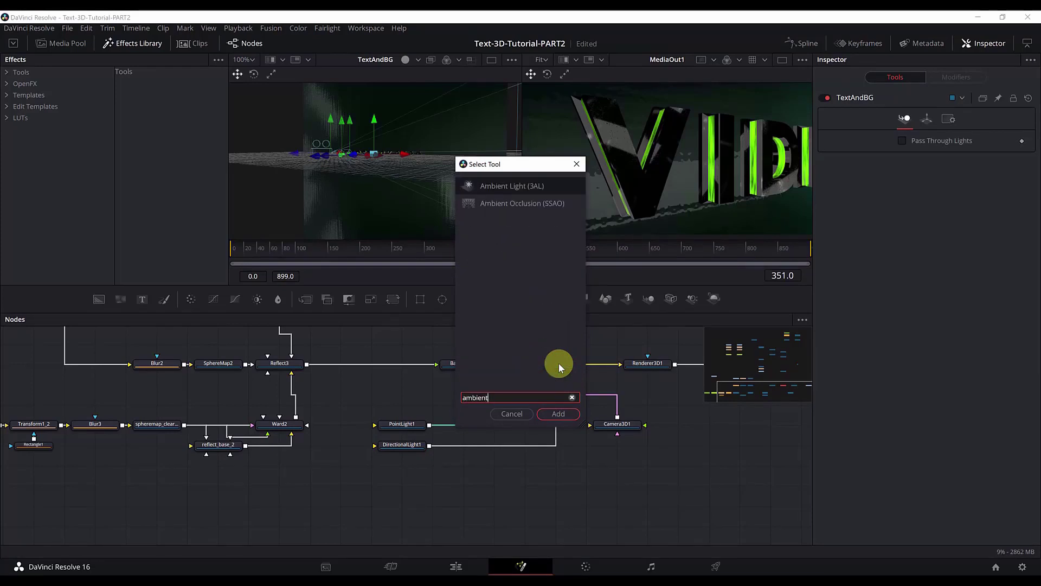
pyautogui.press('Return')
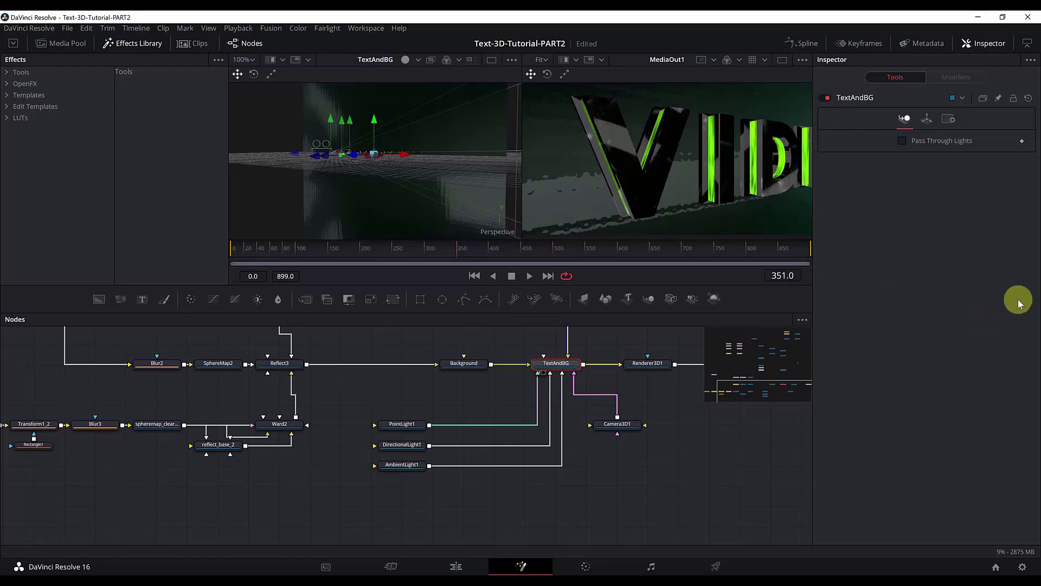
pyautogui.click(621, 486)
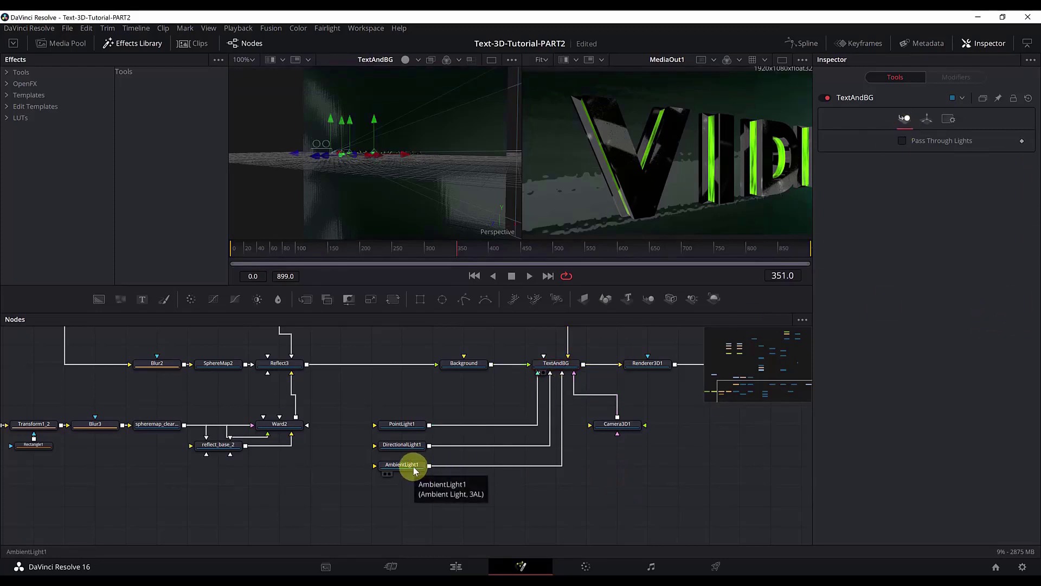
# Step: Set AmbientLight1's intensity to 0.236
pyautogui.click(414, 469)
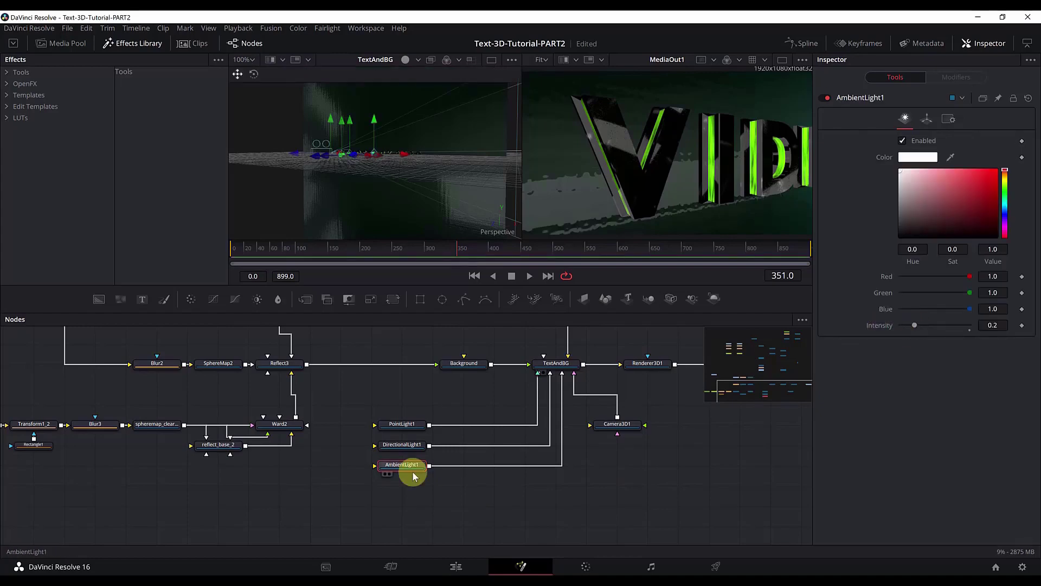
pyautogui.click(999, 326)
pyautogui.write('0.236')
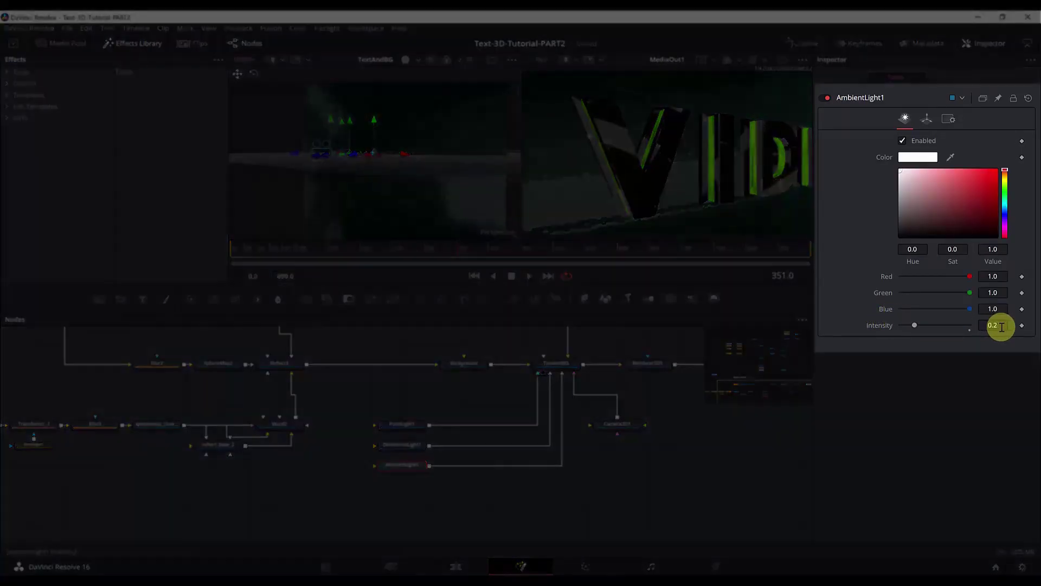
pyautogui.press('BackSpace')
pyautogui.press('BackSpace')
pyautogui.press('BackSpace')
pyautogui.press('BackSpace')
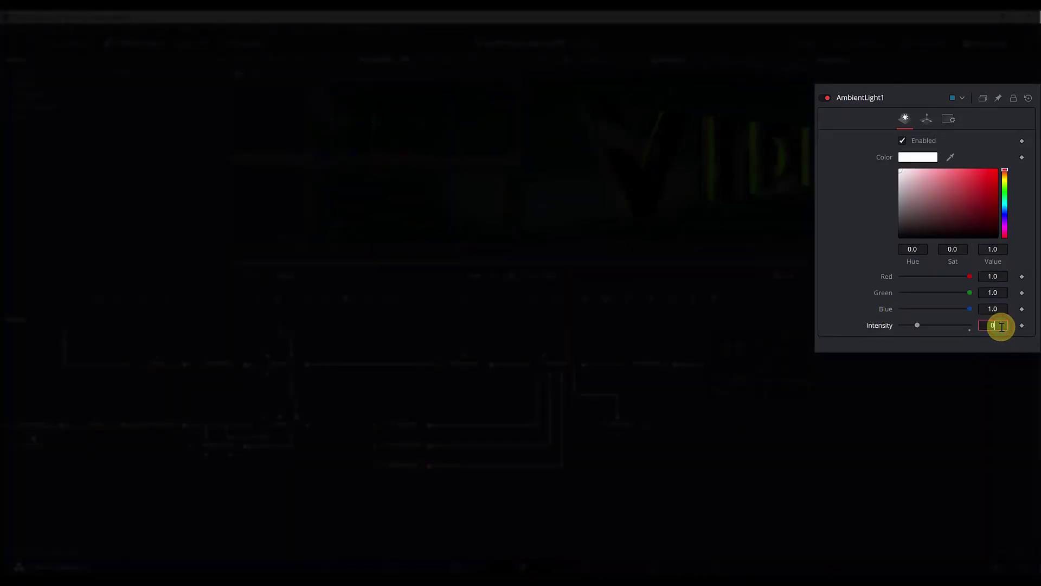
pyautogui.write('.2')
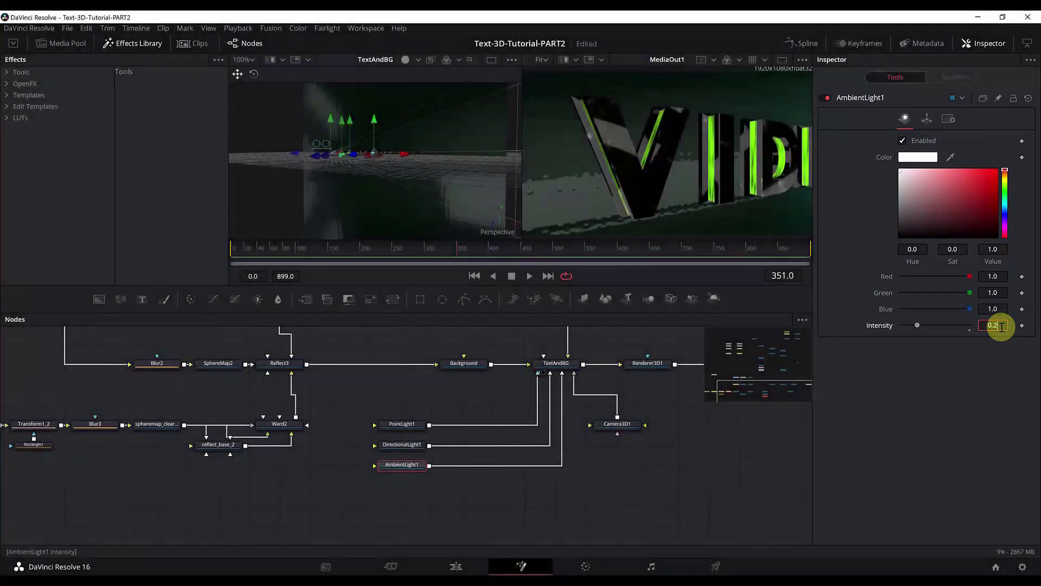
pyautogui.write('36')
pyautogui.moveTo(369, 415); pyautogui.dragTo(495, 495)
pyautogui.scroll(-2, 521, 490)
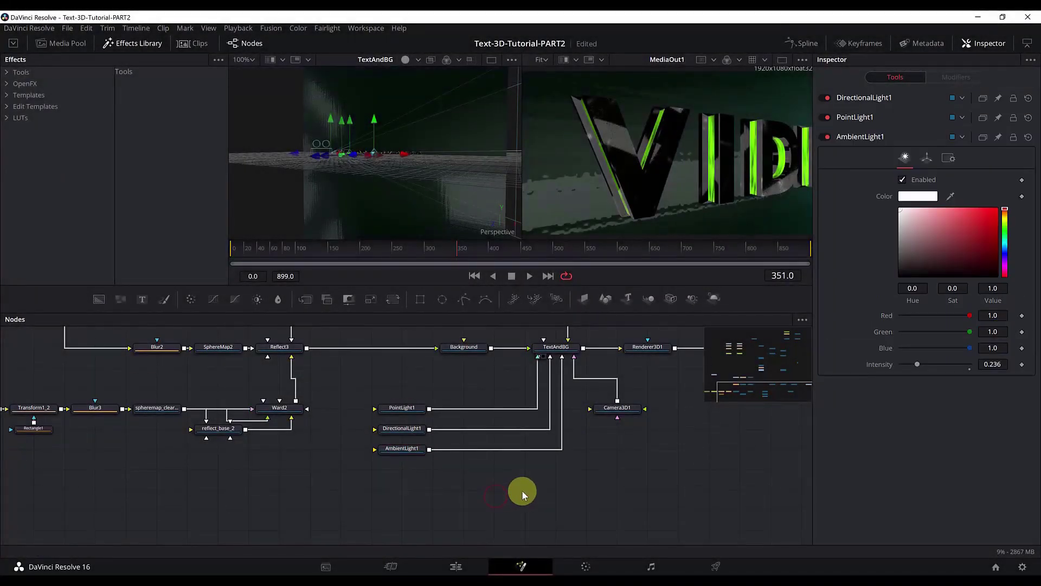
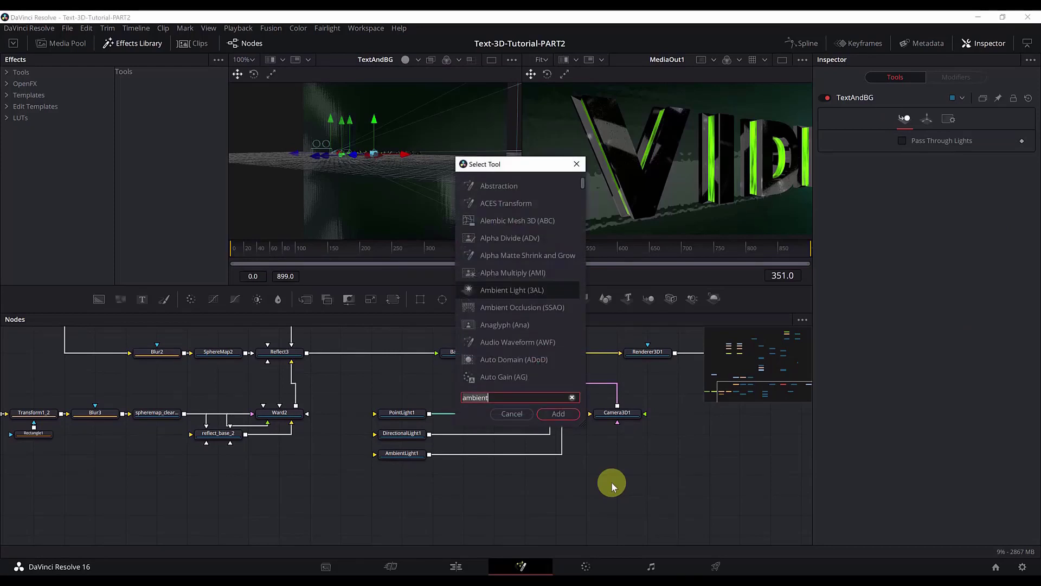
# Step: Add a Spot Light feeding the TextAndBG merge and rename it SP1
pyautogui.write('spot')
pyautogui.press('Return')
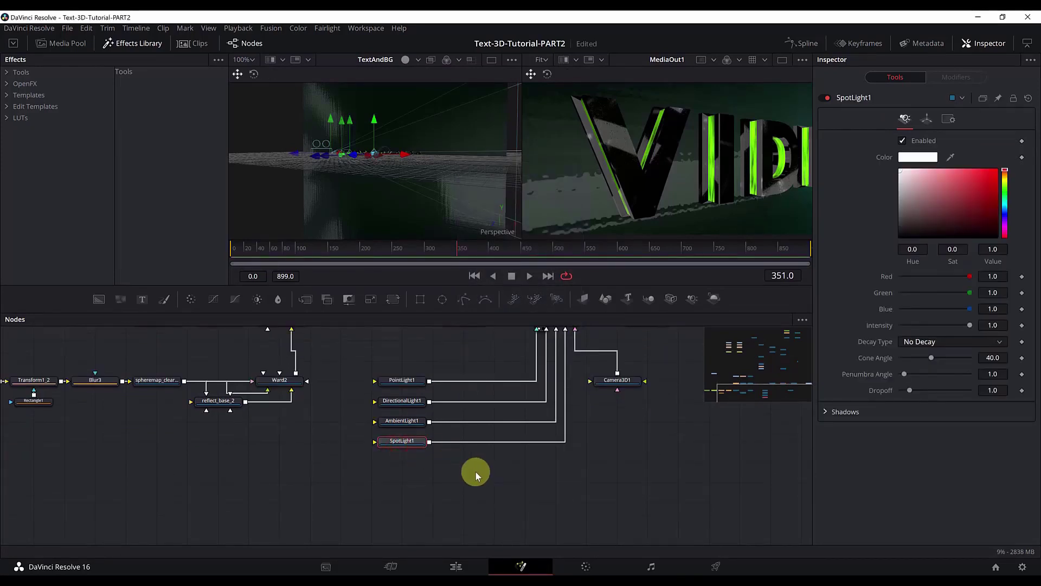
pyautogui.press('F2')
pyautogui.write('SP')
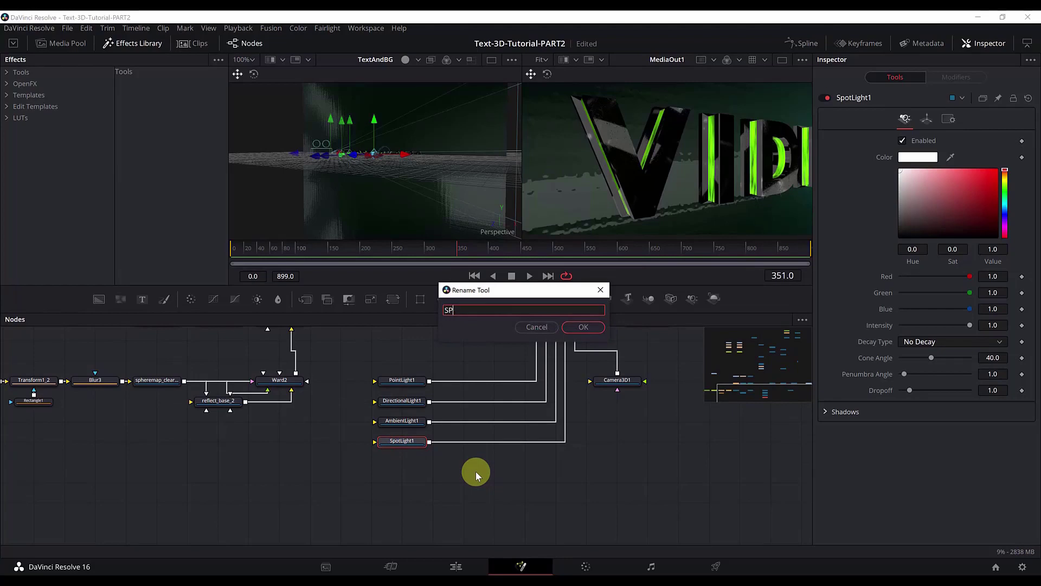
pyautogui.write('1')
pyautogui.press('Return')
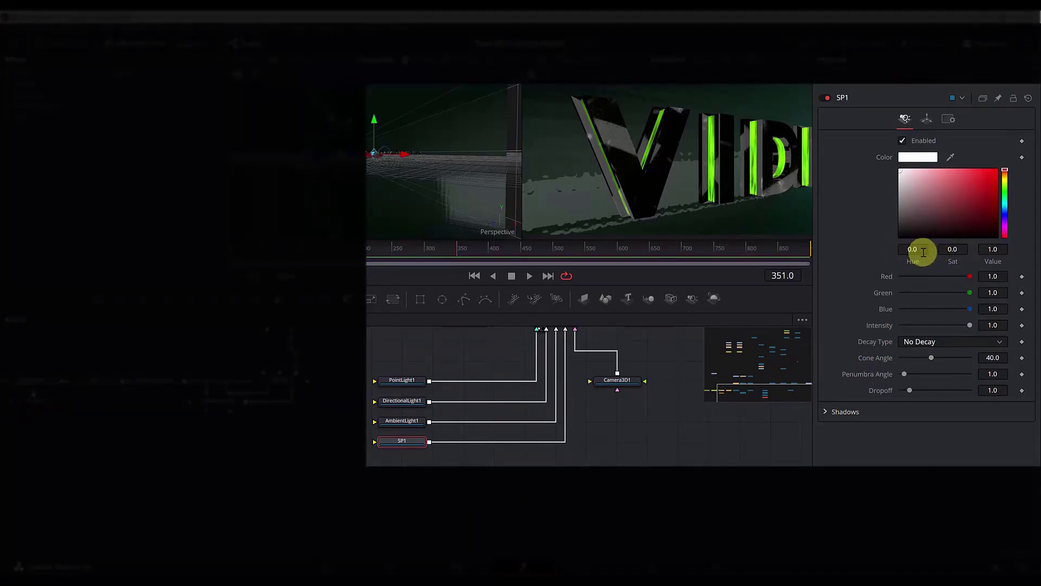
# Step: Make SP1's light color red with saturation 0.945 and value 0.969
pyautogui.click(952, 249)
pyautogui.write('0.945')
pyautogui.press('Tab')
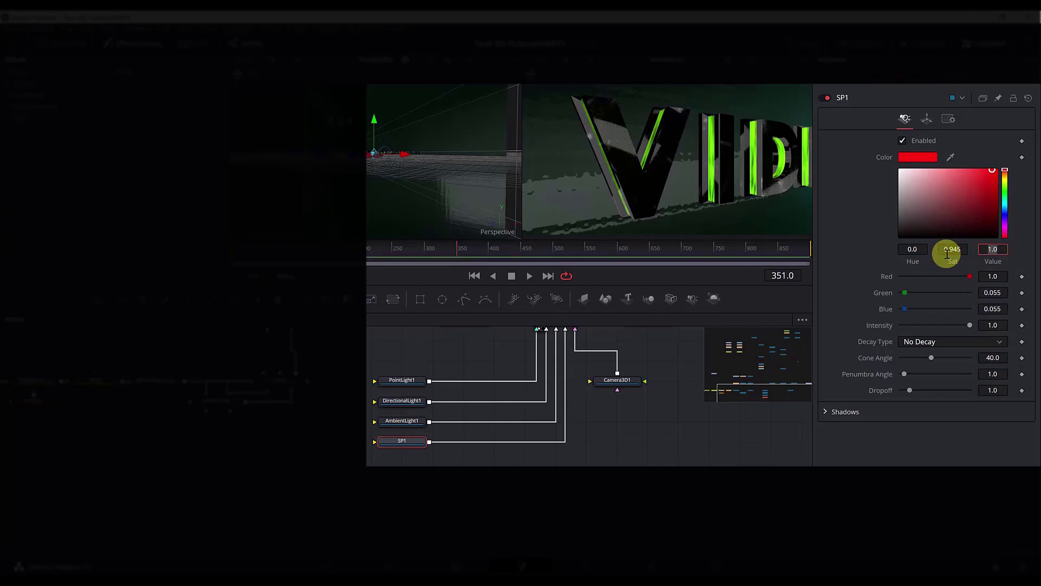
pyautogui.write('0.969')
pyautogui.press('Return')
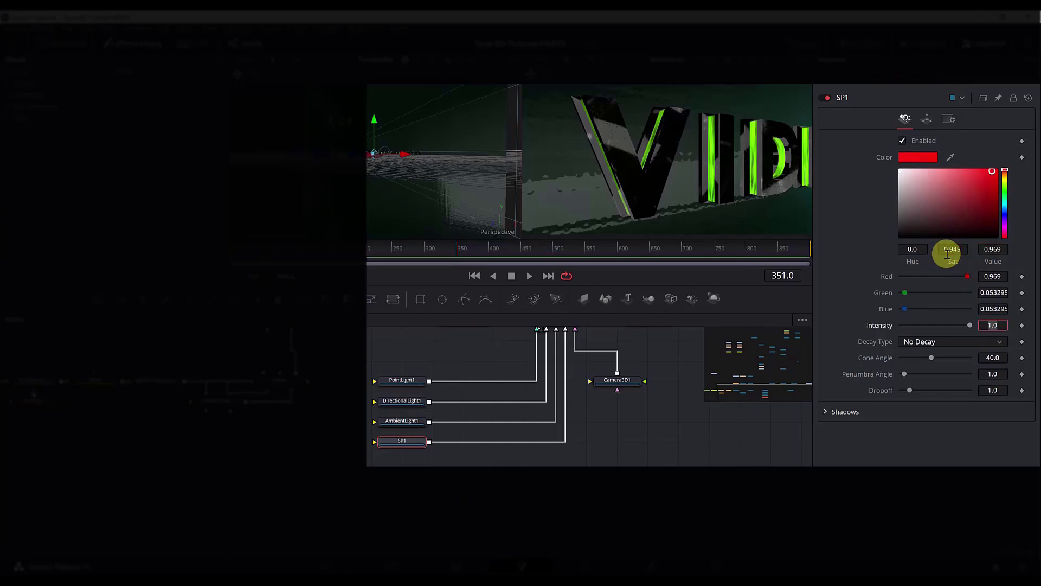
# Step: Give SP1 a Quadratic decay type with decay rate 0.13, cone angle 90, penumbra angle 12.44 and dropoff 4.0
pyautogui.click(976, 339)
pyautogui.click(942, 379)
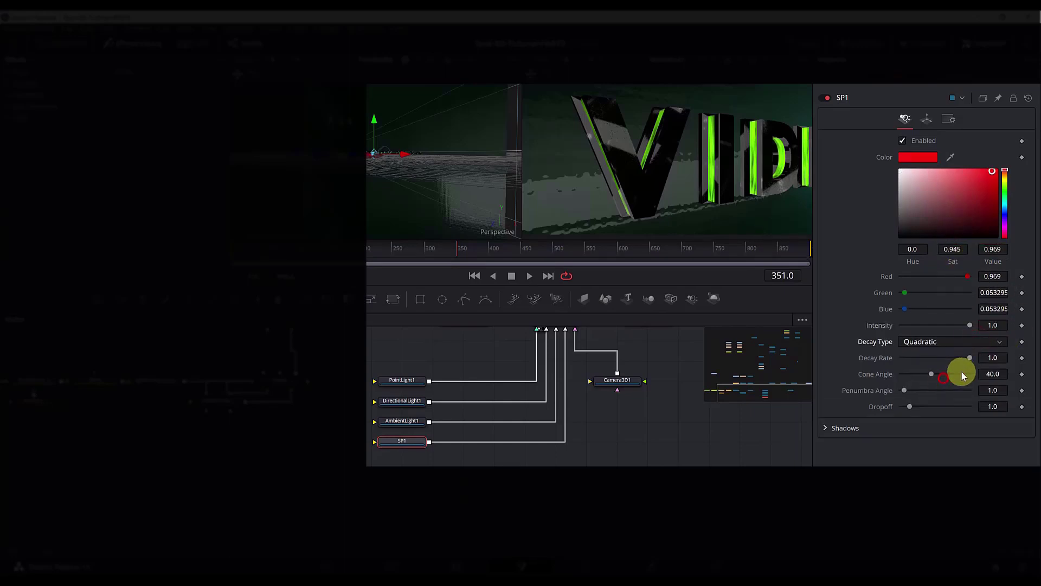
pyautogui.click(990, 358)
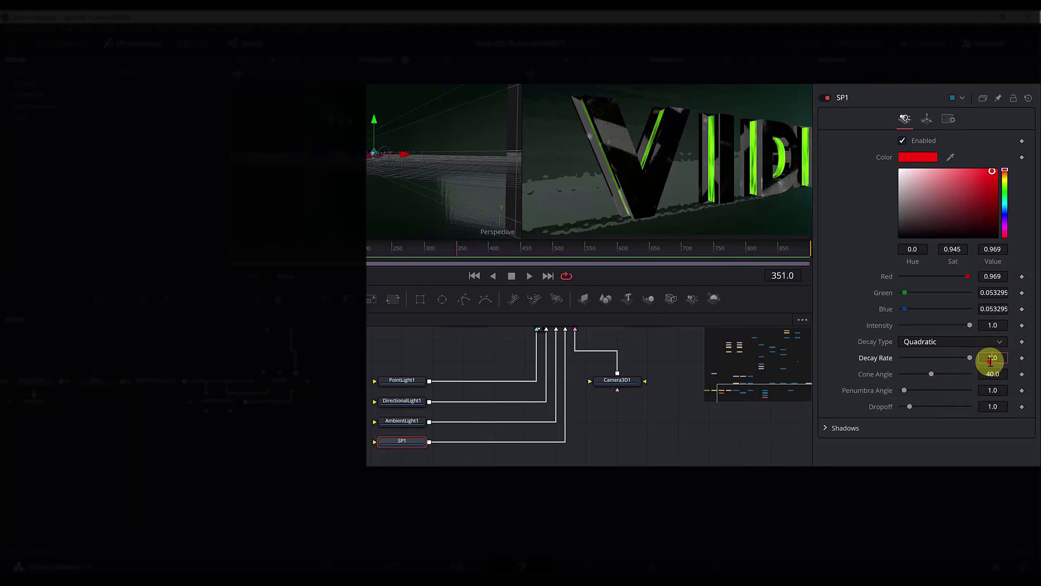
pyautogui.click(992, 373)
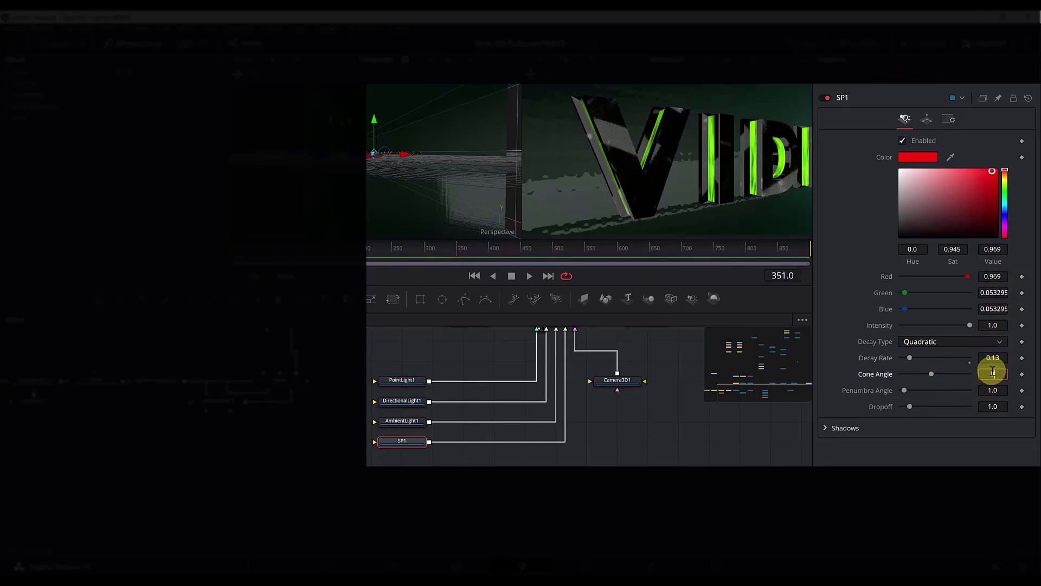
pyautogui.write('90')
pyautogui.press('Tab')
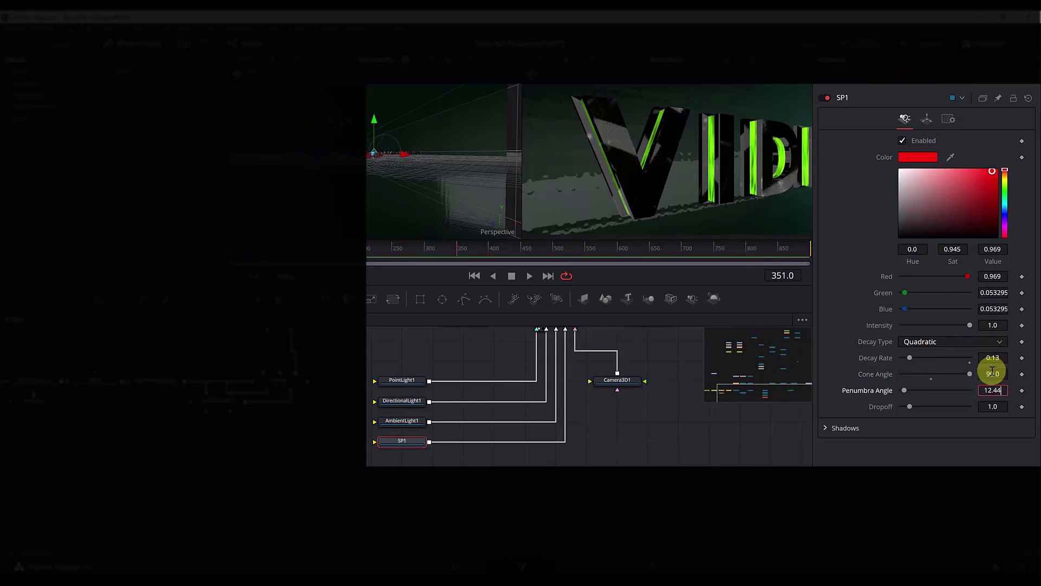
pyautogui.press('Tab')
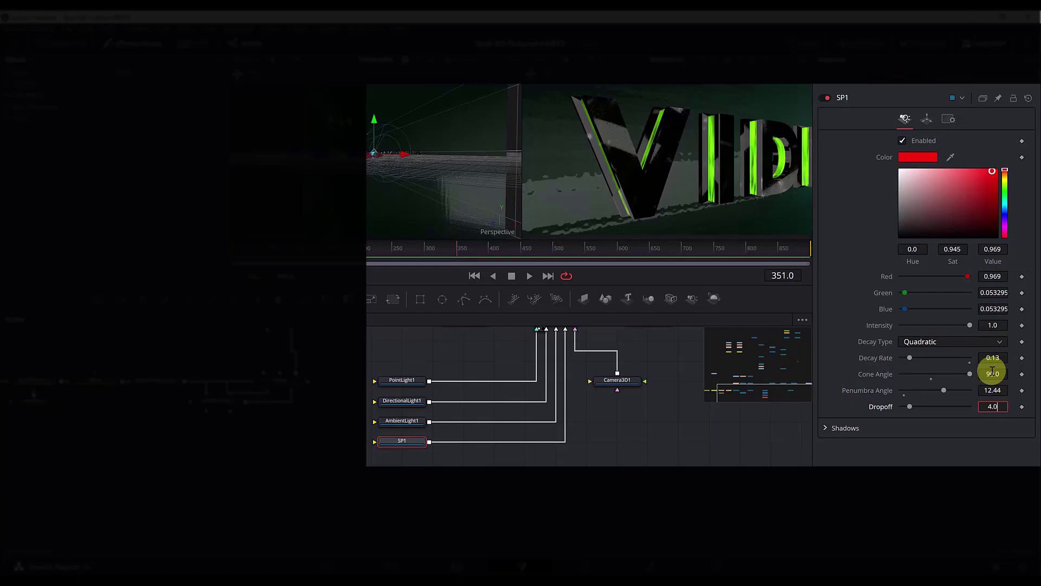
pyautogui.press('Tab')
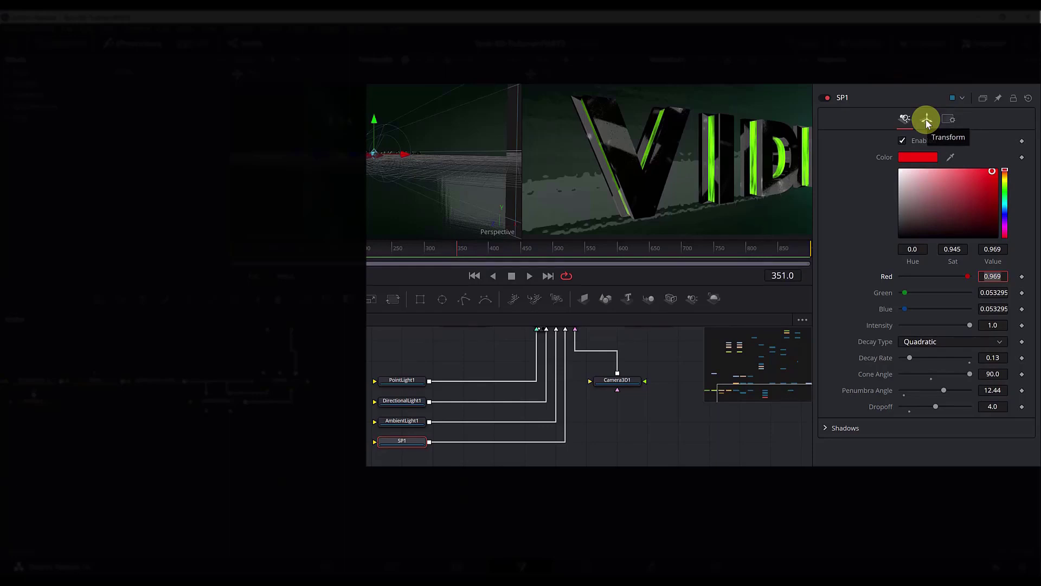
# Step: Position the SP1 light at translation X -4.491, Y -0.08851 and Z 1.351383
pyautogui.click(928, 120)
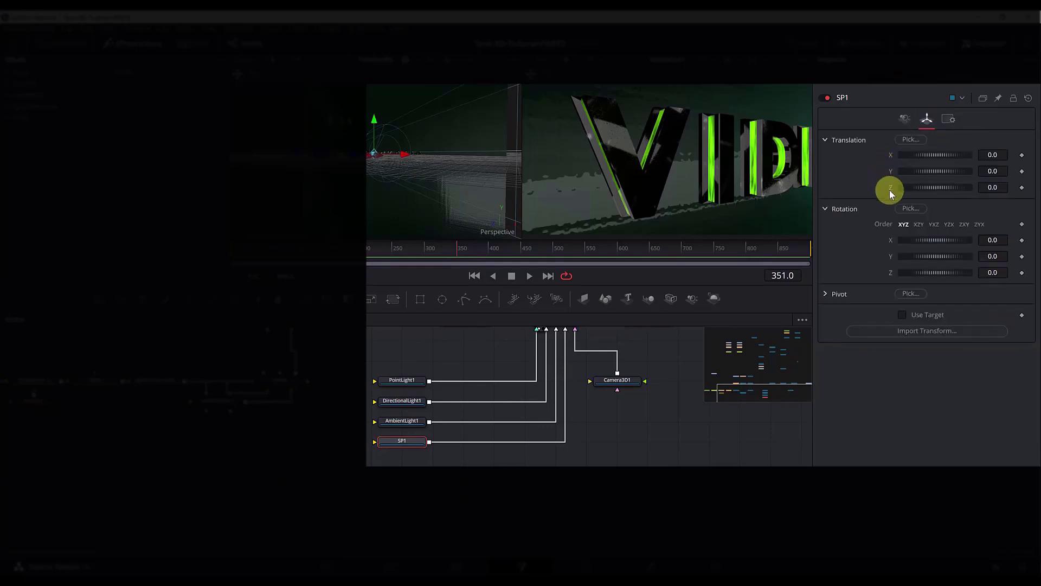
pyautogui.click(992, 155)
pyautogui.write('-4.491')
pyautogui.press('Tab')
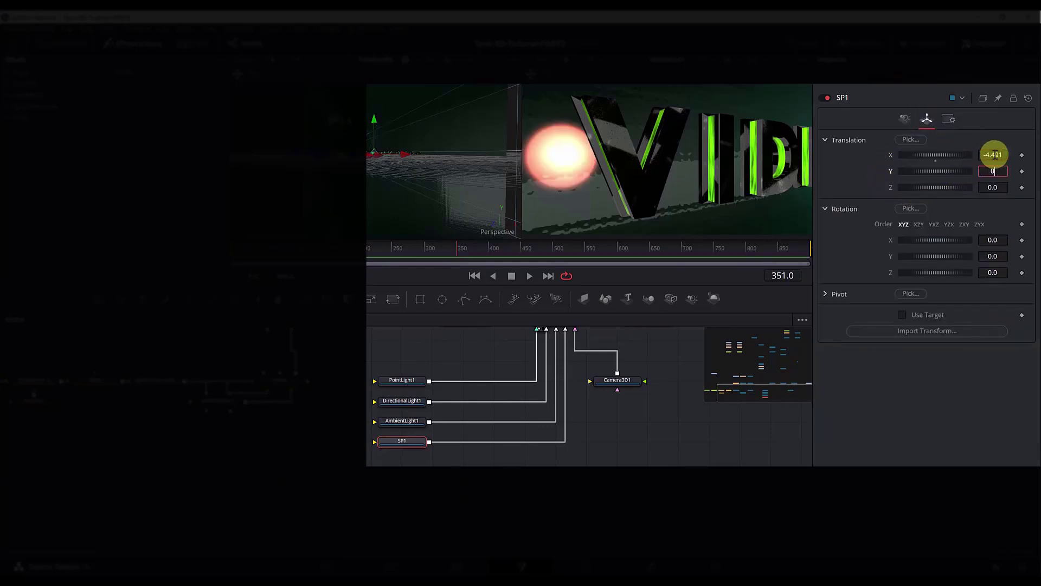
pyautogui.write('-0.08851')
pyautogui.press('Tab')
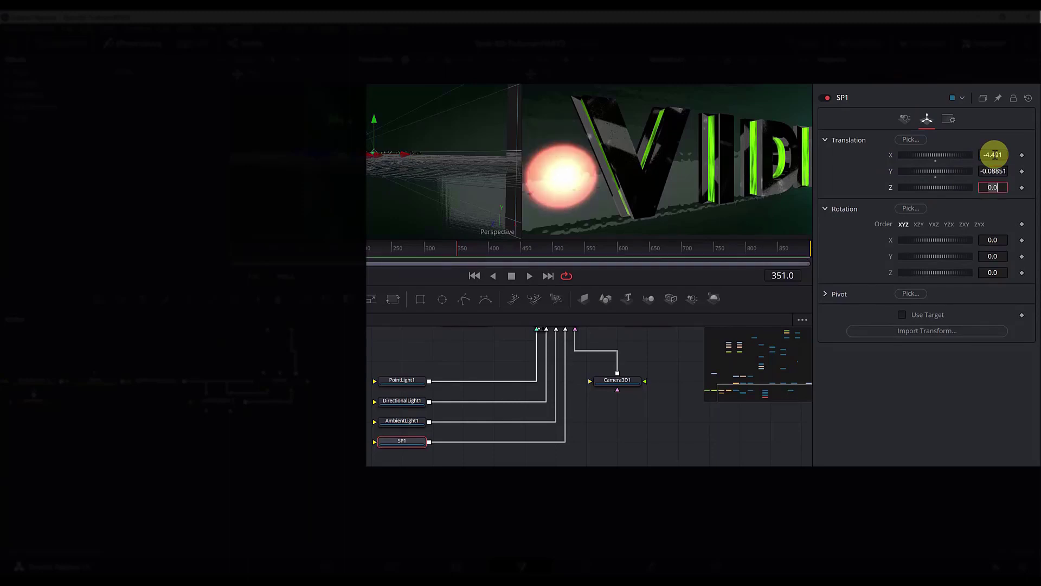
pyautogui.write('1.351383')
pyautogui.press('Tab')
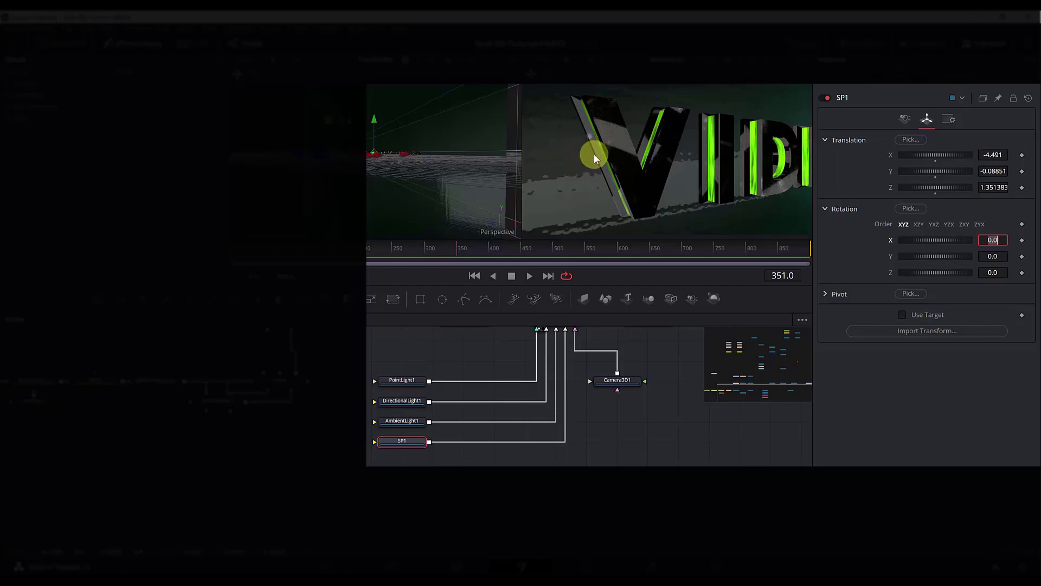
# Step: Try different decay rates on the SP1 light and set the decay rate to 0.03
pyautogui.click(415, 442)
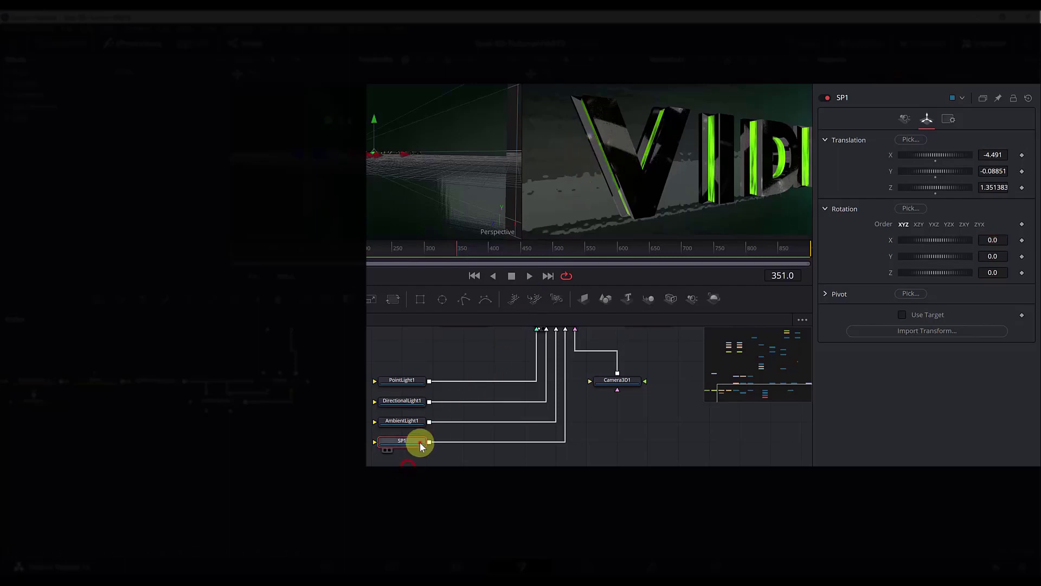
pyautogui.click(913, 118)
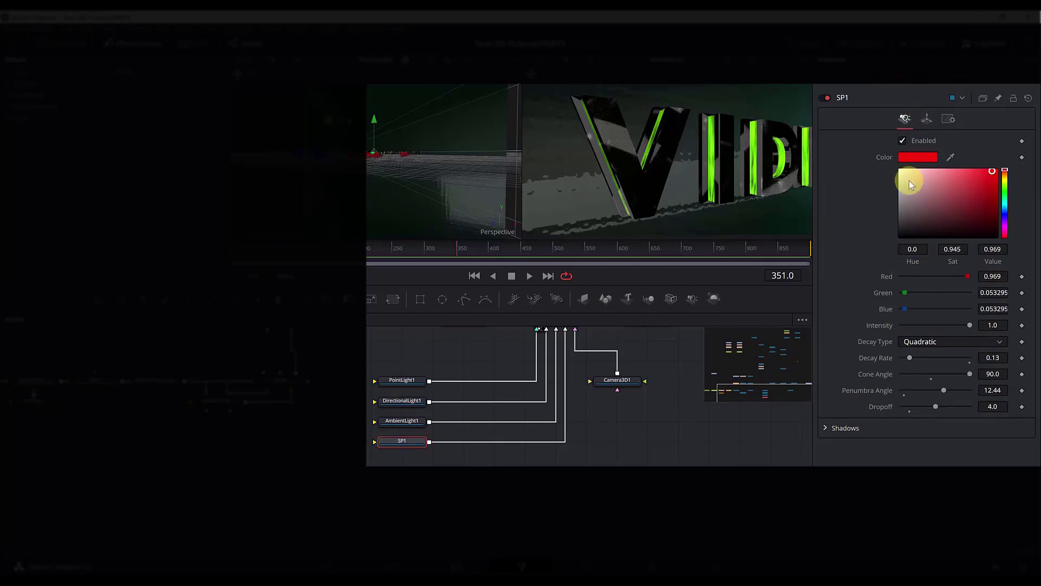
pyautogui.moveTo(910, 358); pyautogui.dragTo(912, 360)
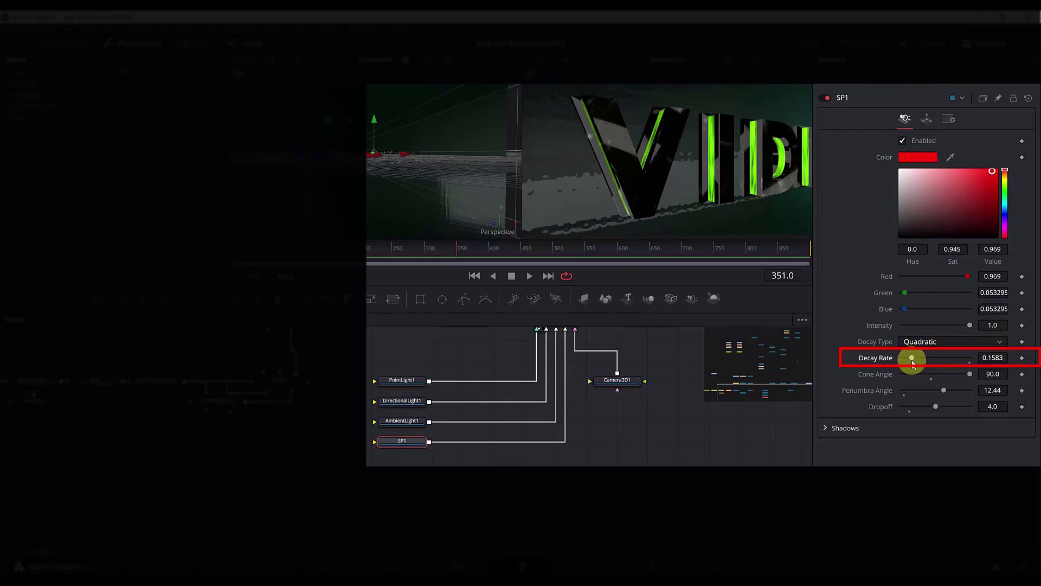
pyautogui.moveTo(913, 359); pyautogui.dragTo(904, 361)
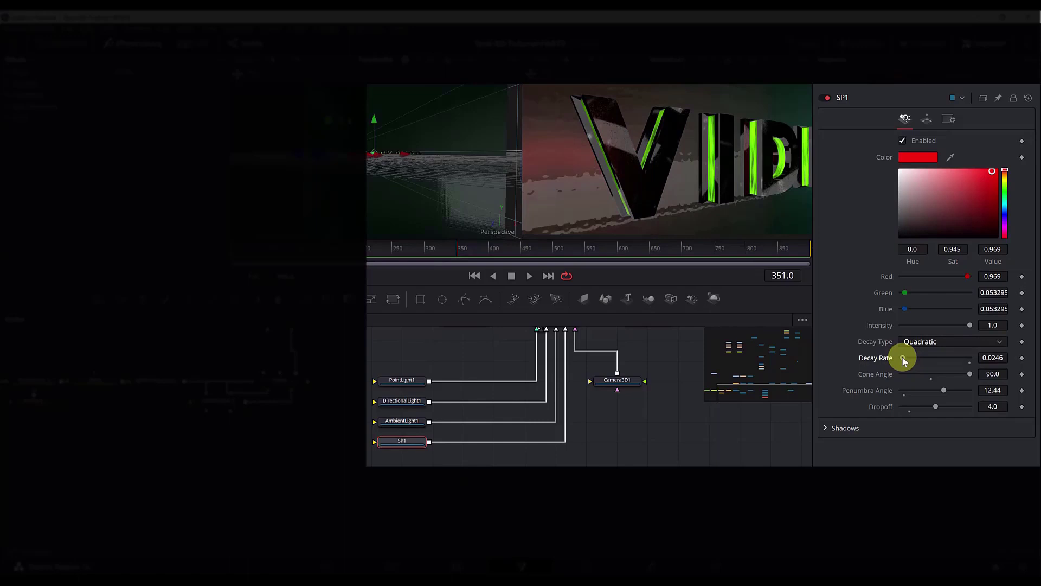
pyautogui.click(988, 357)
pyautogui.write('0.03')
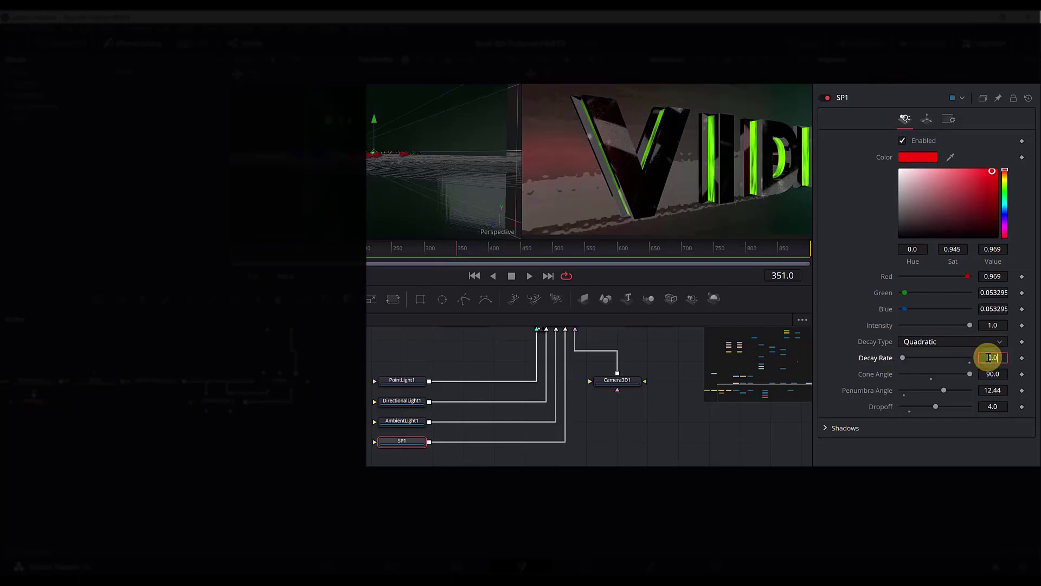
pyautogui.press('Return')
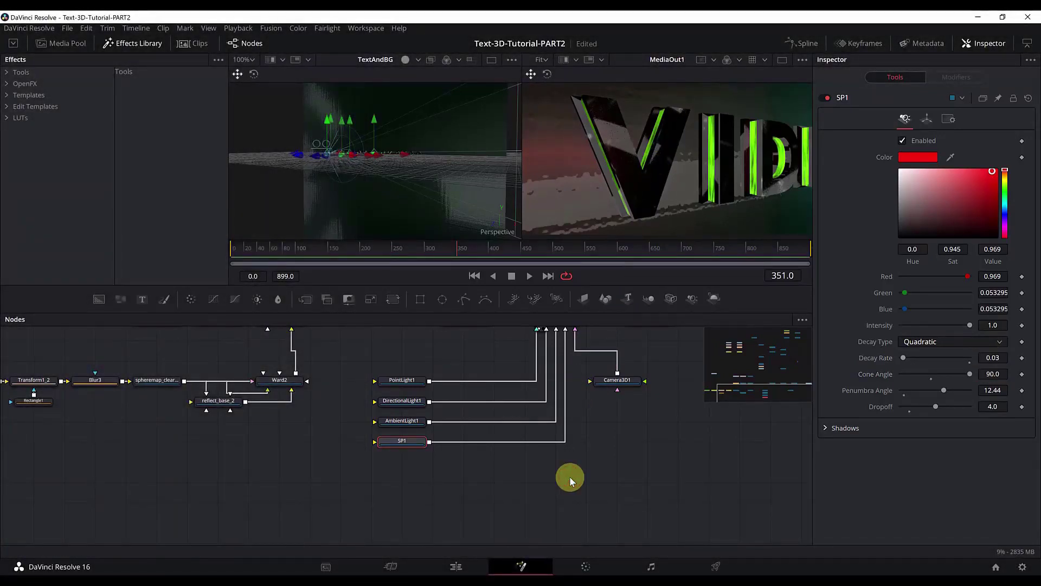
# Step: Duplicate the SP1 light, place the copy directly below it in the node graph and rename it SP2
pyautogui.click(510, 481)
pyautogui.click(393, 442)
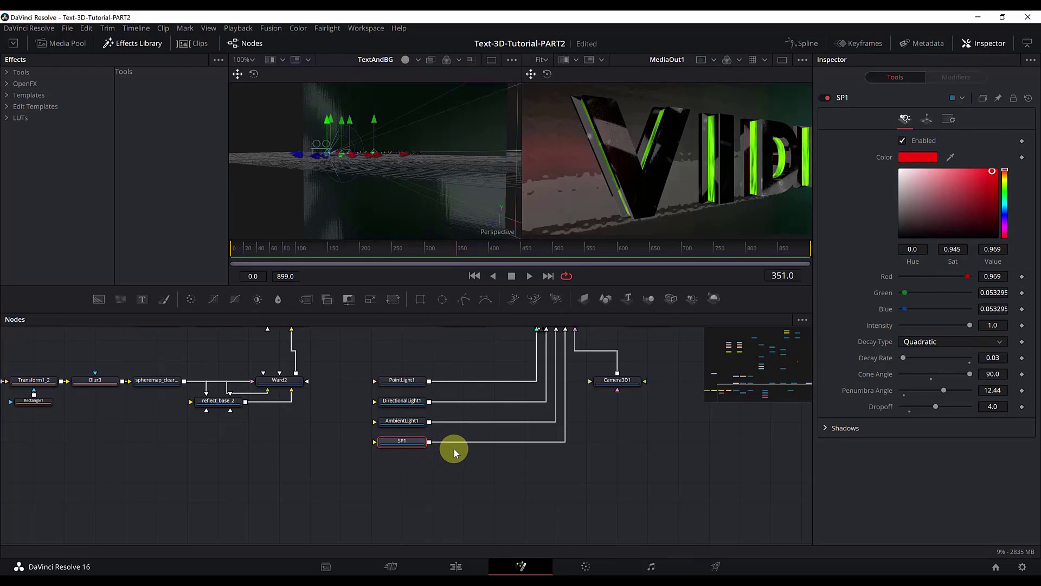
pyautogui.click(563, 479)
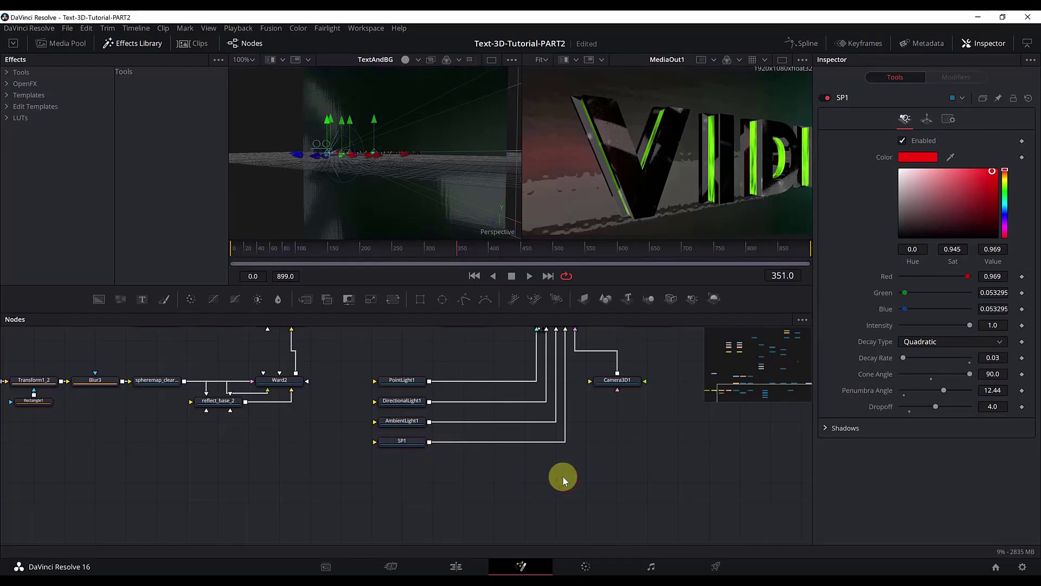
pyautogui.hotkey('ctrl', 'v')
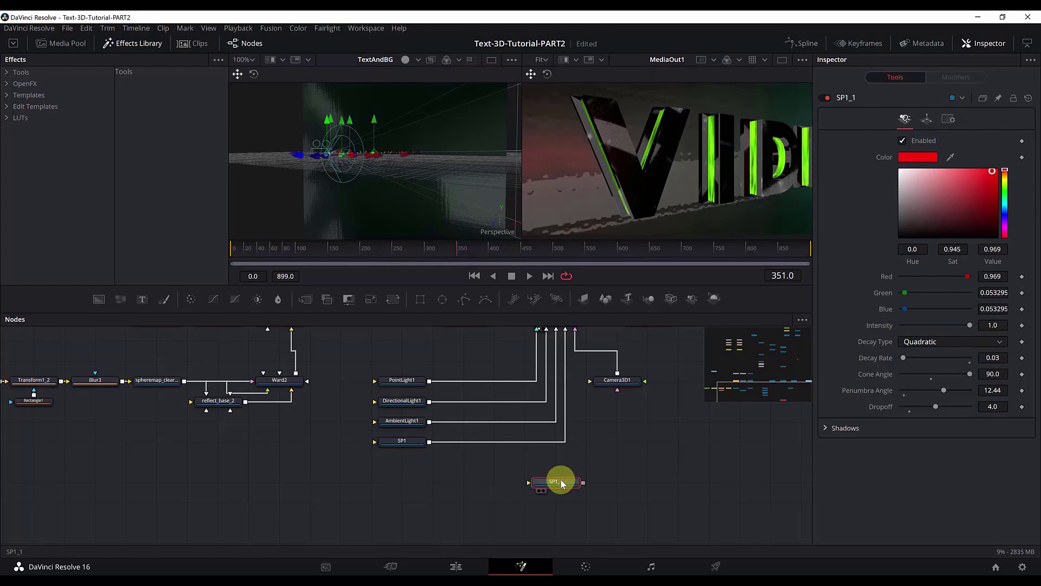
pyautogui.moveTo(562, 477); pyautogui.dragTo(401, 473)
pyautogui.press('F2')
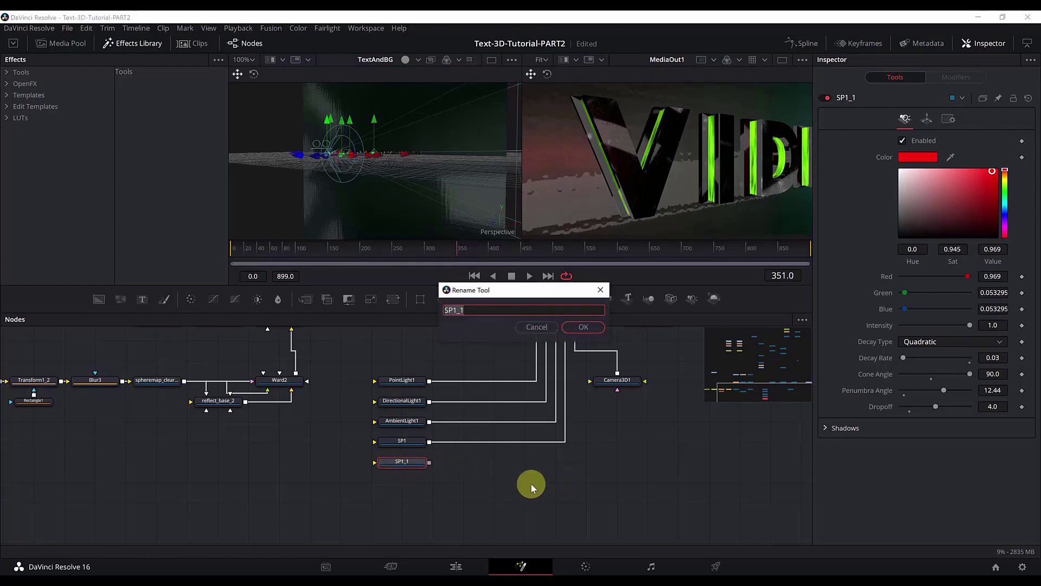
pyautogui.write('SP2')
pyautogui.press('Return')
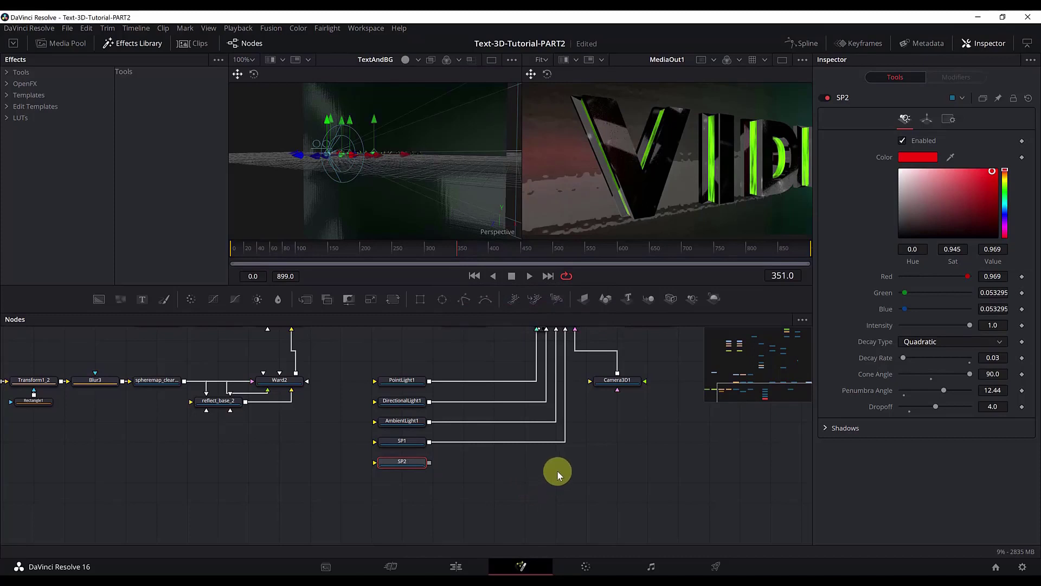
# Step: Connect the SP2 light's output to the TextAndBG merge
pyautogui.scroll(2, 558, 474)
pyautogui.moveTo(386, 494); pyautogui.dragTo(518, 356)
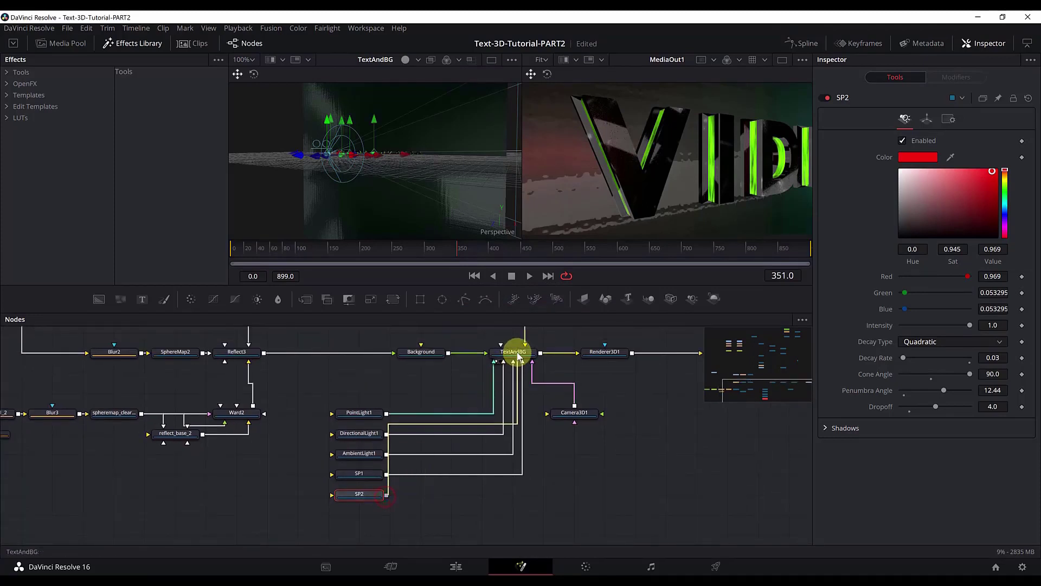
pyautogui.click(533, 522)
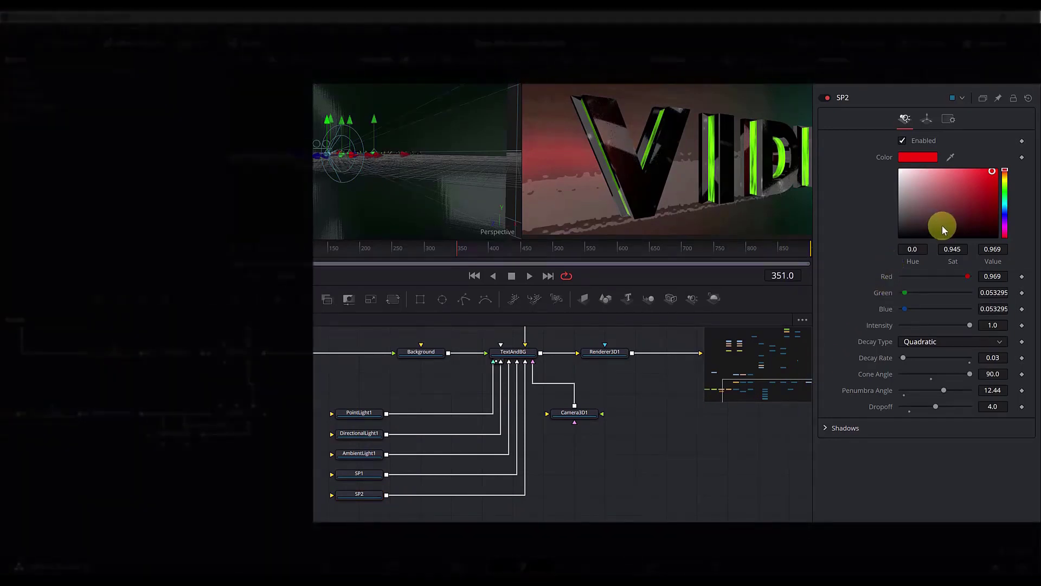
# Step: Switch the SP2 light node off and back on to demonstrate bypassing it
pyautogui.click(342, 497)
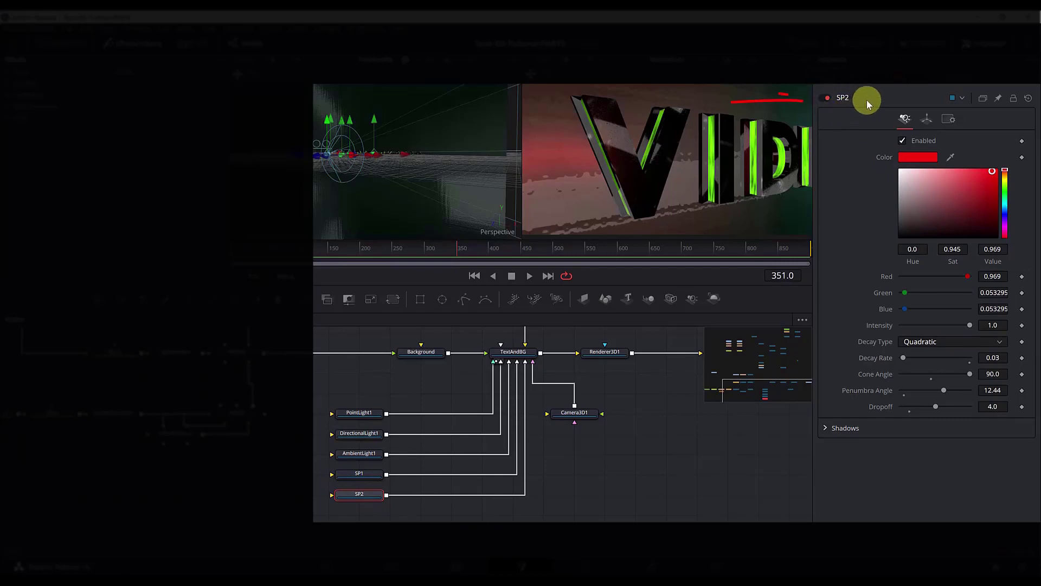
pyautogui.click(827, 98)
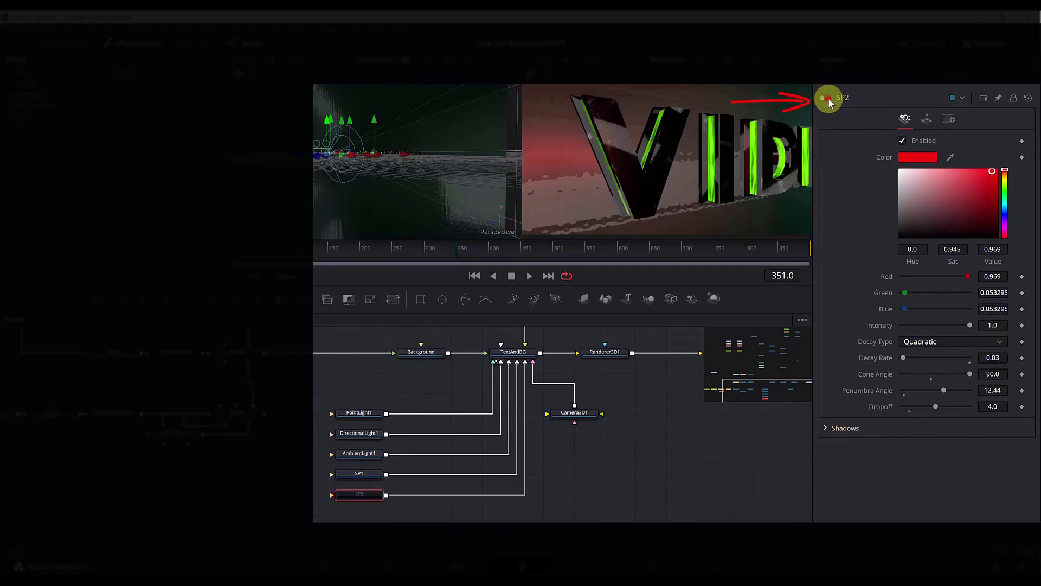
pyautogui.click(828, 100)
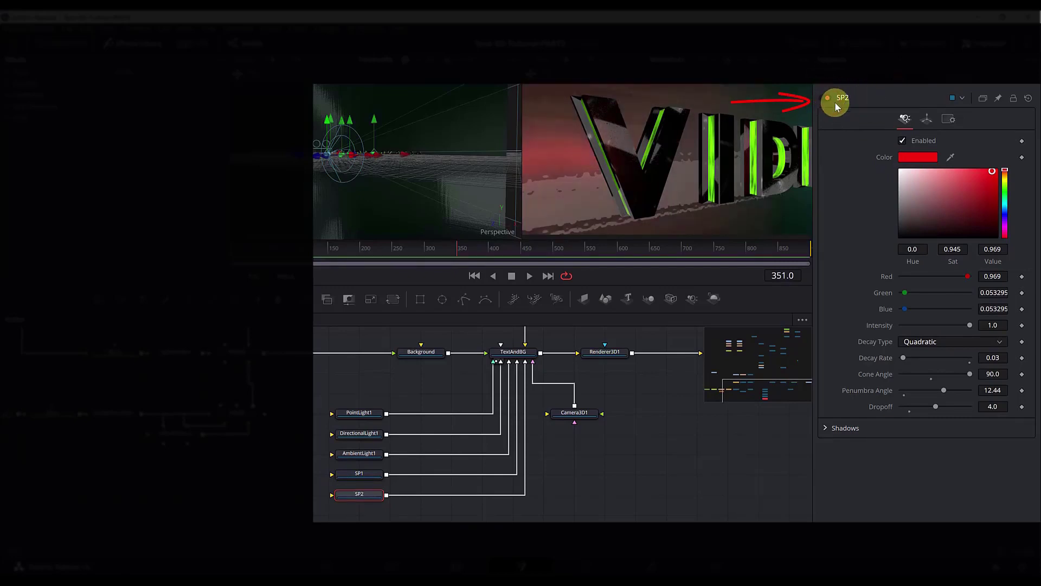
# Step: Color the SP2 light yellow-green with hue 0.216, saturation 1.0 and value 1.0
pyautogui.click(924, 252)
pyautogui.write('.216')
pyautogui.press('Tab')
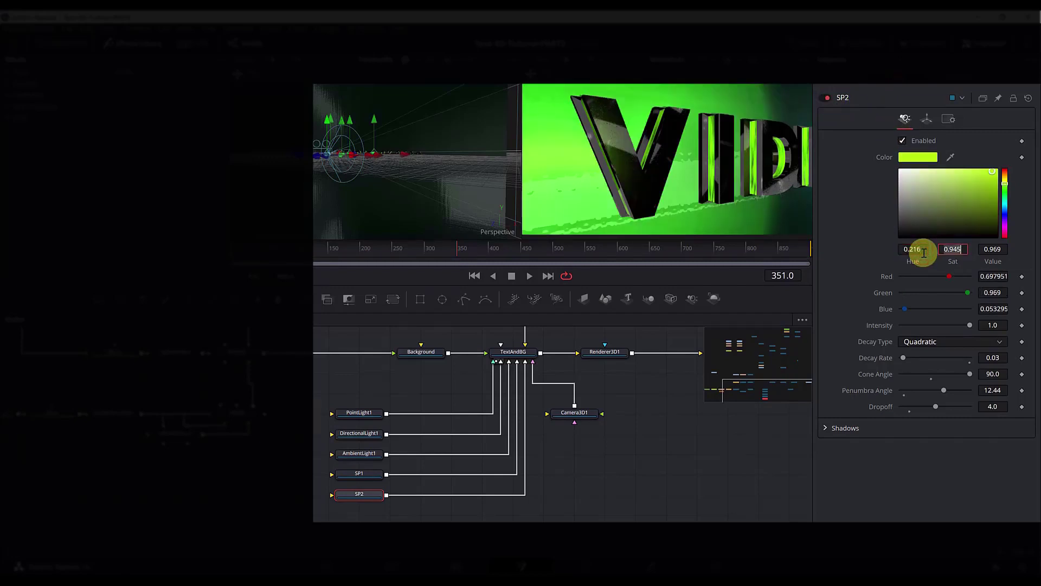
pyautogui.write('1')
pyautogui.press('Tab')
pyautogui.write('1')
pyautogui.press('Tab')
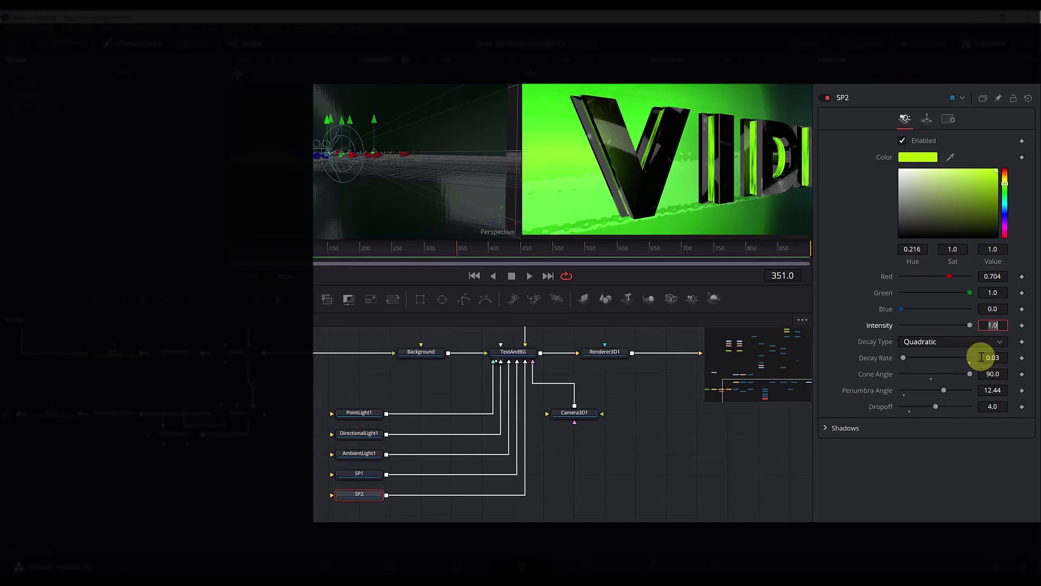
# Step: Set the SP2 light's decay rate to 0.5359
pyautogui.click(1006, 357)
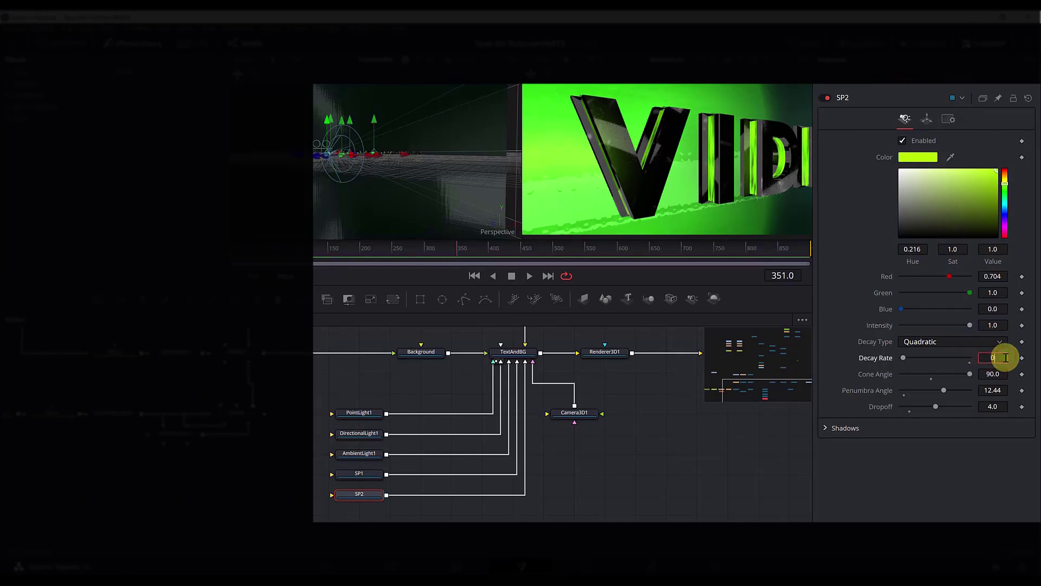
pyautogui.write('.5359')
pyautogui.press('Tab')
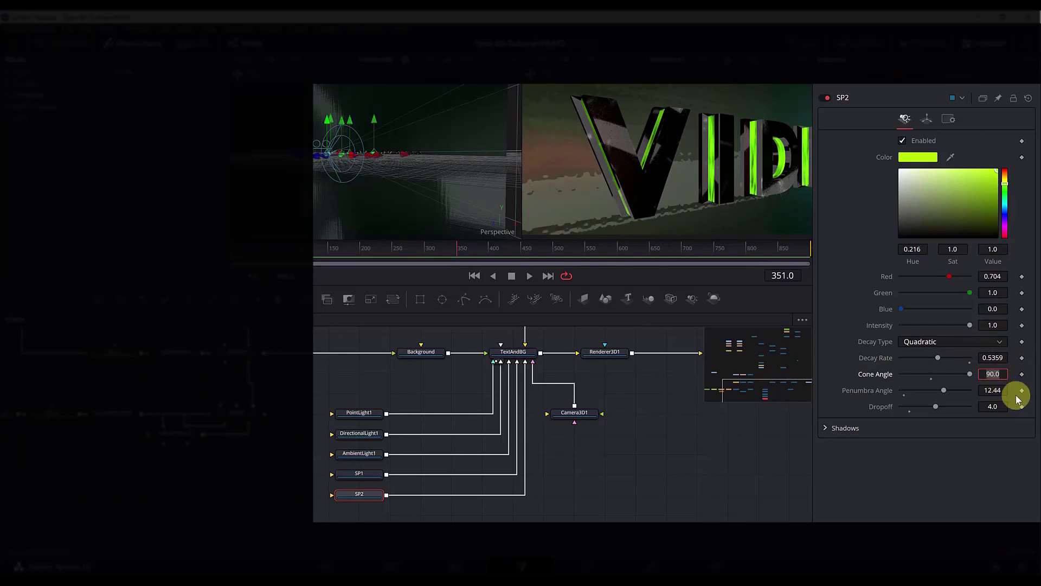
# Step: Set the SP2 light's X translation to -1.73713
pyautogui.click(926, 121)
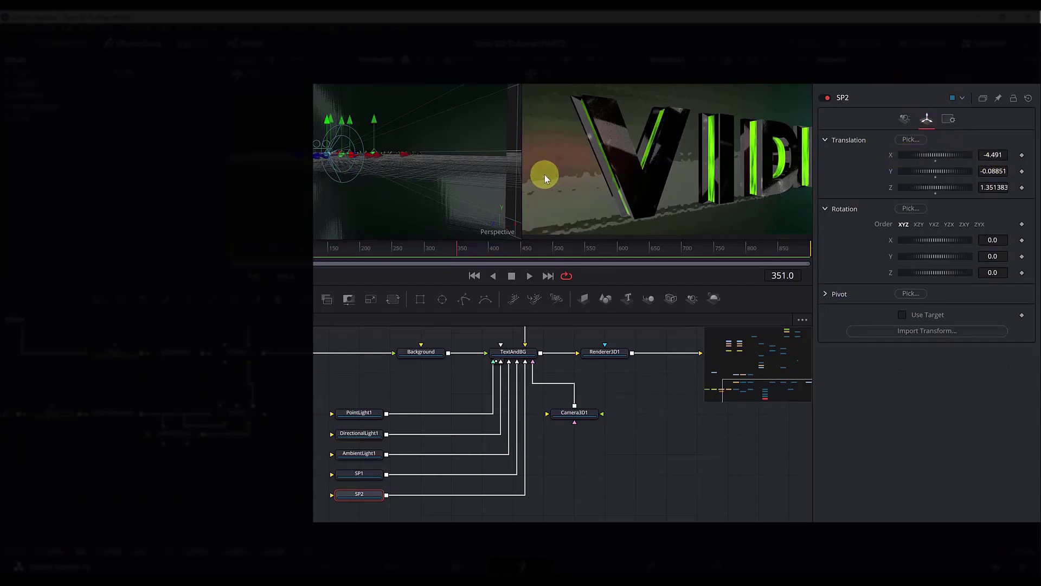
pyautogui.click(993, 155)
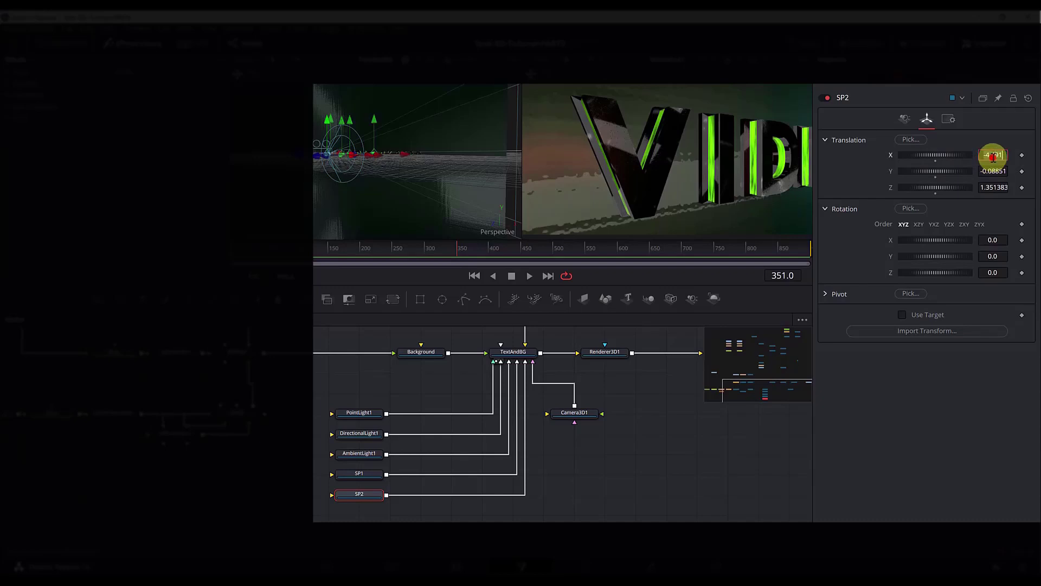
pyautogui.write('-1')
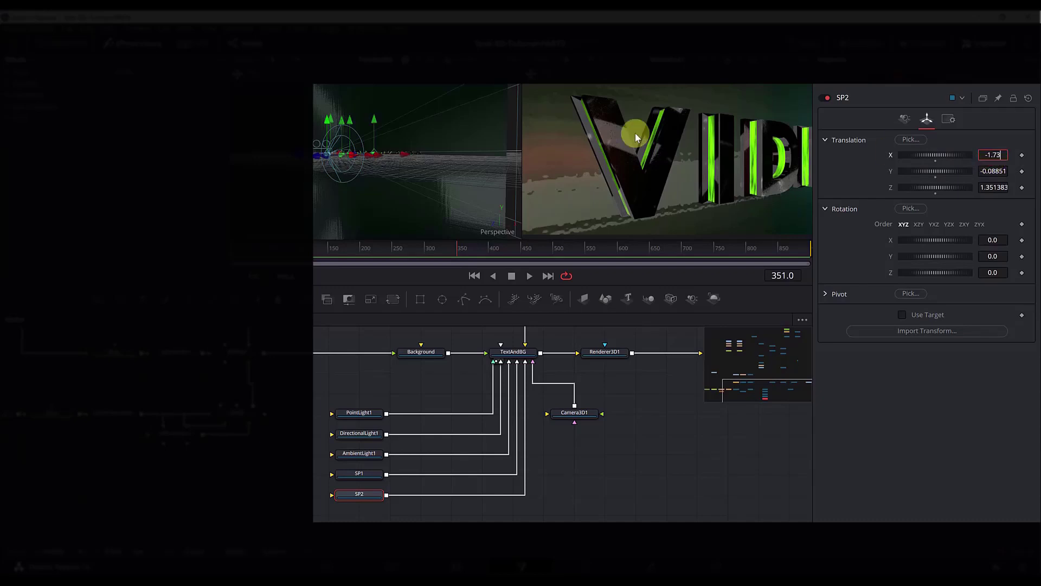
pyautogui.press('Return')
pyautogui.click(582, 413)
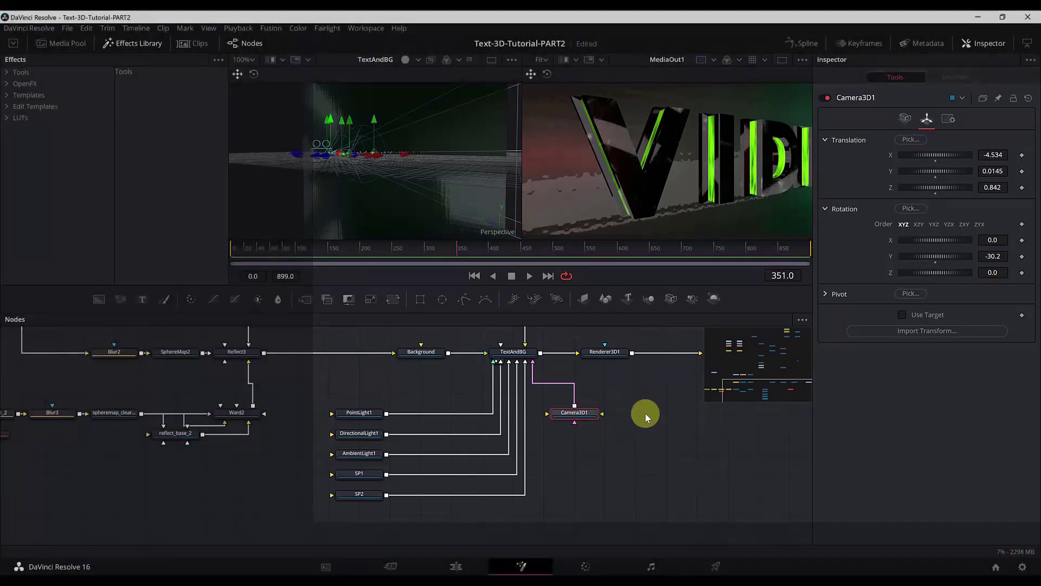
# Step: Duplicate the SP2 light below the original and rename the copy SP3
pyautogui.scroll(-1, 645, 421)
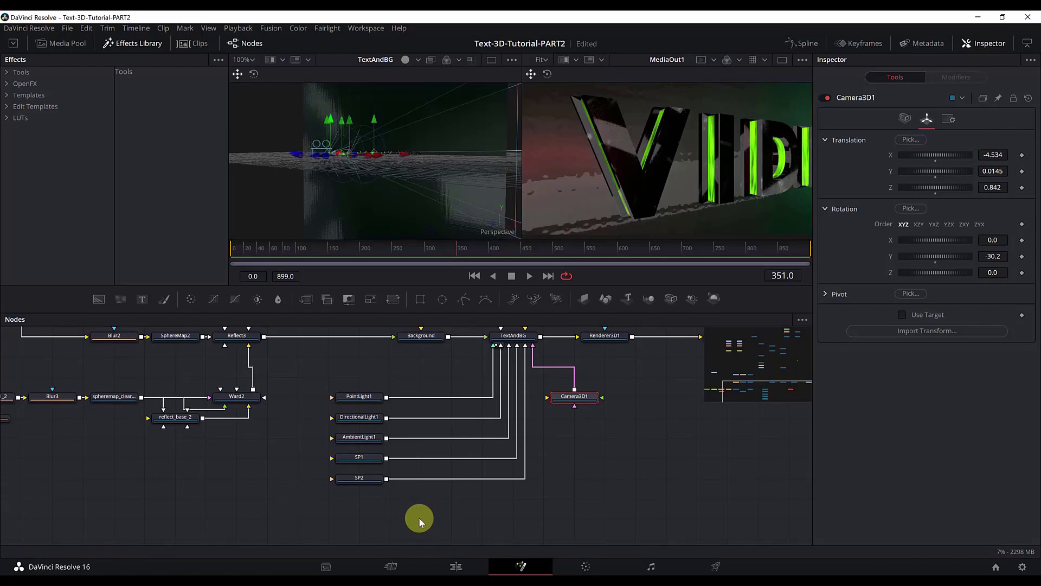
pyautogui.scroll(-1, 419, 519)
pyautogui.click(364, 446)
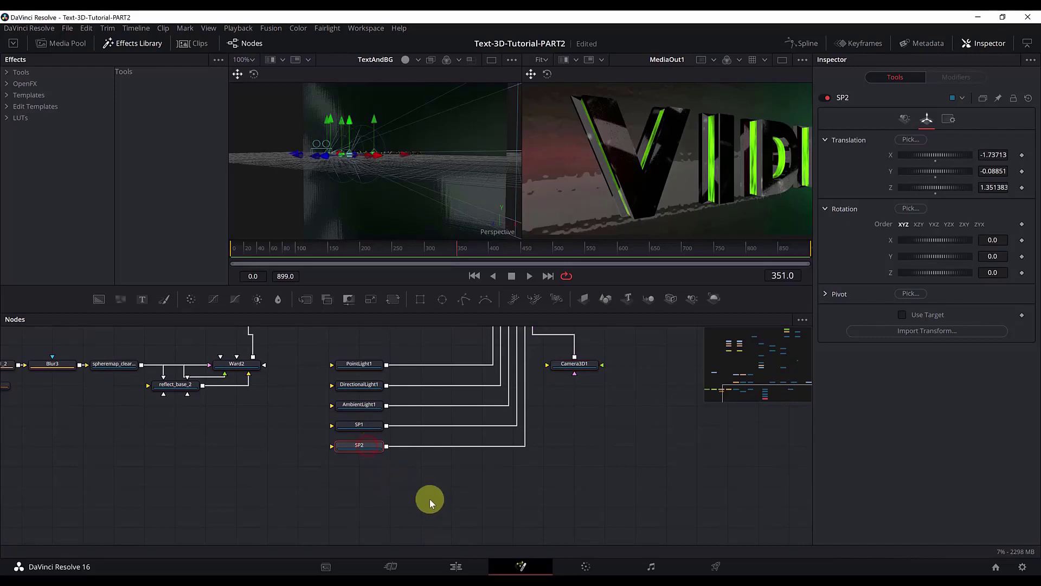
pyautogui.hotkey('ctrl', 'c')
pyautogui.hotkey('ctrl', 'v')
pyautogui.press('F2')
pyautogui.write('SP3')
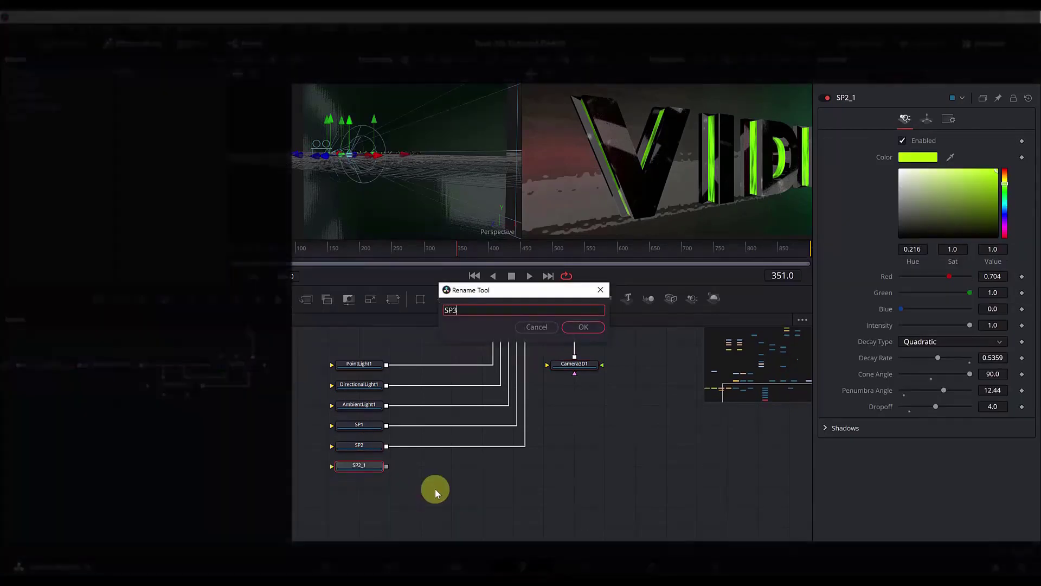
pyautogui.press('Return')
# Step: Connect the SP3 light's output to the TextAndBG merge
pyautogui.scroll(2, 428, 486)
pyautogui.moveTo(386, 515); pyautogui.dragTo(527, 362)
pyautogui.scroll(-1, 527, 362)
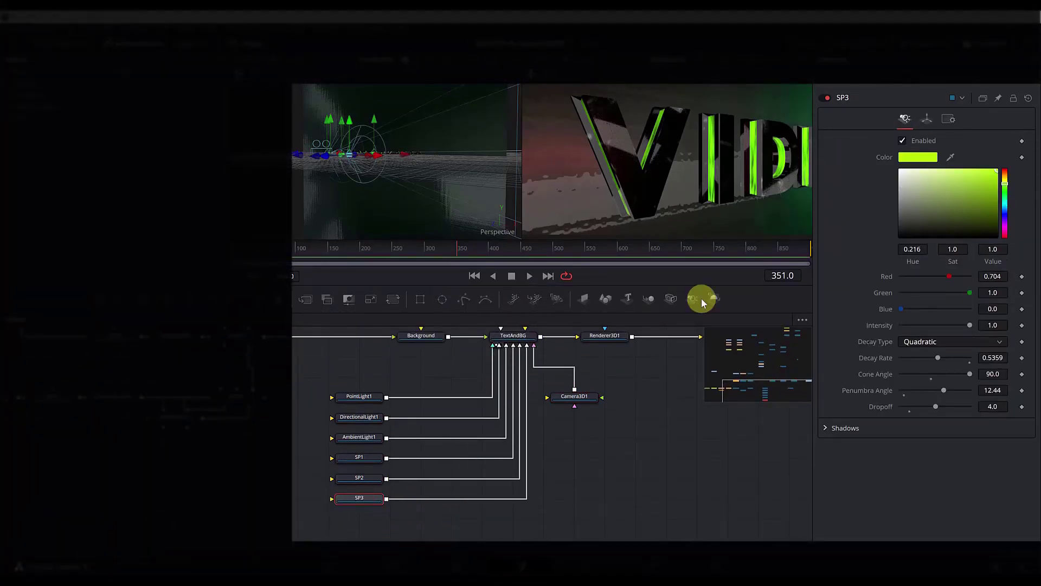
# Step: Color the SP3 light blue with hue 0.632, saturation 0.978 and value 0.827, and set its decay rate to 0.1583
pyautogui.click(911, 249)
pyautogui.write('0.632q')
pyautogui.press('Tab')
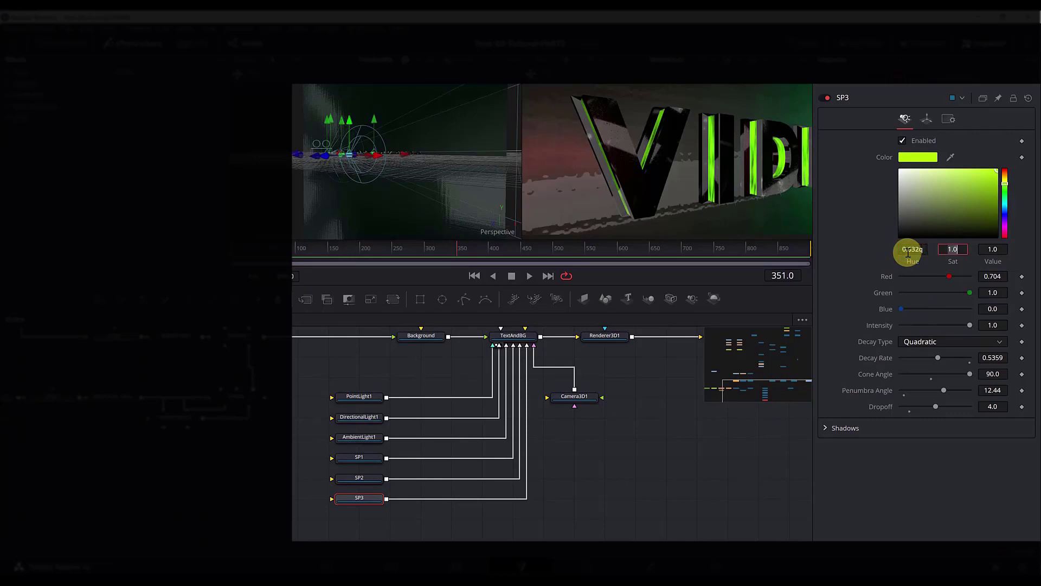
pyautogui.write('0.978')
pyautogui.press('Tab')
pyautogui.write('0.827')
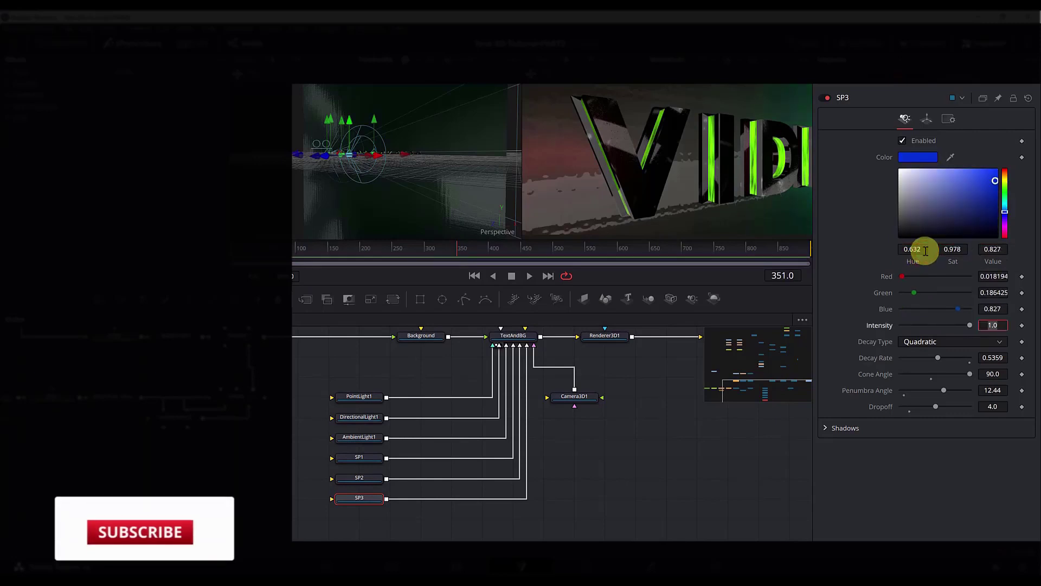
pyautogui.click(997, 357)
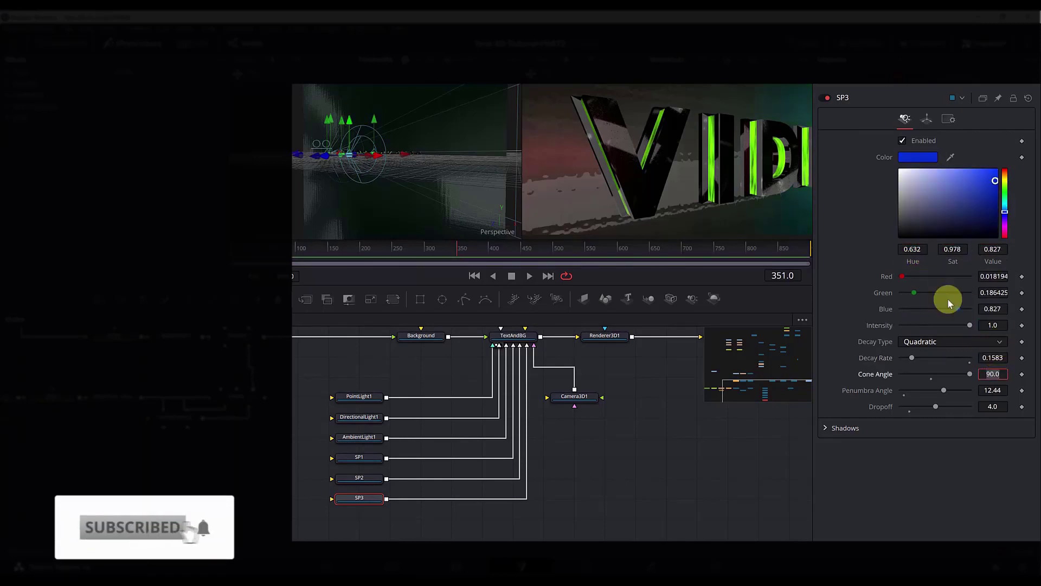
# Step: Set the SP3 light's X translation to 1.191
pyautogui.click(927, 119)
pyautogui.click(1003, 158)
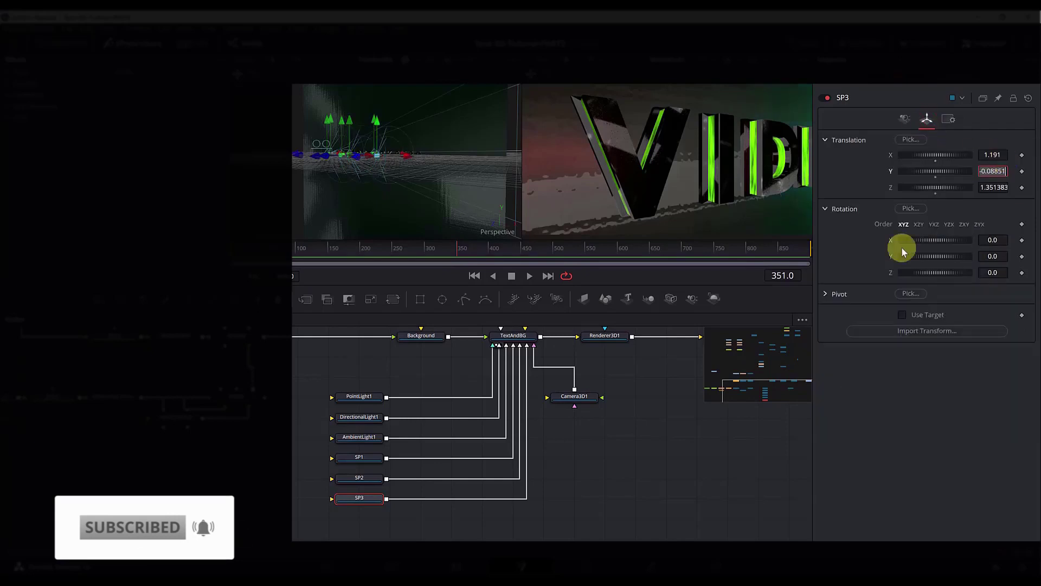
# Step: Duplicate the SP3 light below the original and rename the copy SP4
pyautogui.scroll(-1, 422, 513)
pyautogui.click(422, 513)
pyautogui.hotkey('ctrl', 'v')
pyautogui.press('F2')
pyautogui.write('SP4')
# Step: Connect the SP4 light's output to the TextAndBG merge and shift the column of light nodes slightly away from the merge
pyautogui.moveTo(418, 503); pyautogui.dragTo(528, 332)
pyautogui.press('Return')
pyautogui.scroll(1, 372, 489)
pyautogui.moveTo(422, 476); pyautogui.dragTo(337, 521)
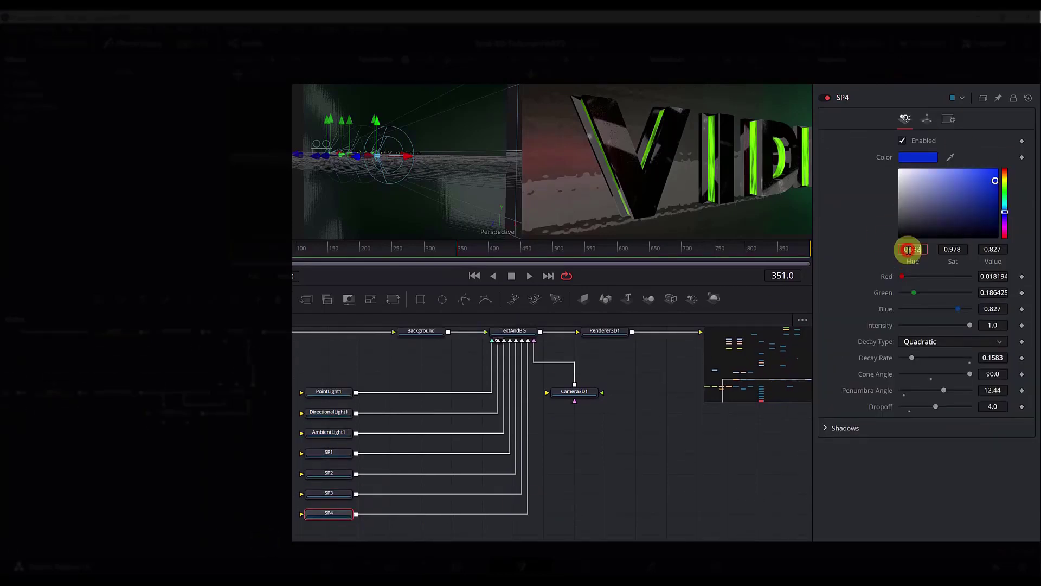
# Step: Color the SP4 light purple with hue 0.8, saturation 1 and value 0.992
pyautogui.write('0.8')
pyautogui.press('Tab')
pyautogui.write('1')
pyautogui.press('Tab')
pyautogui.write('0.992')
pyautogui.press('Tab')
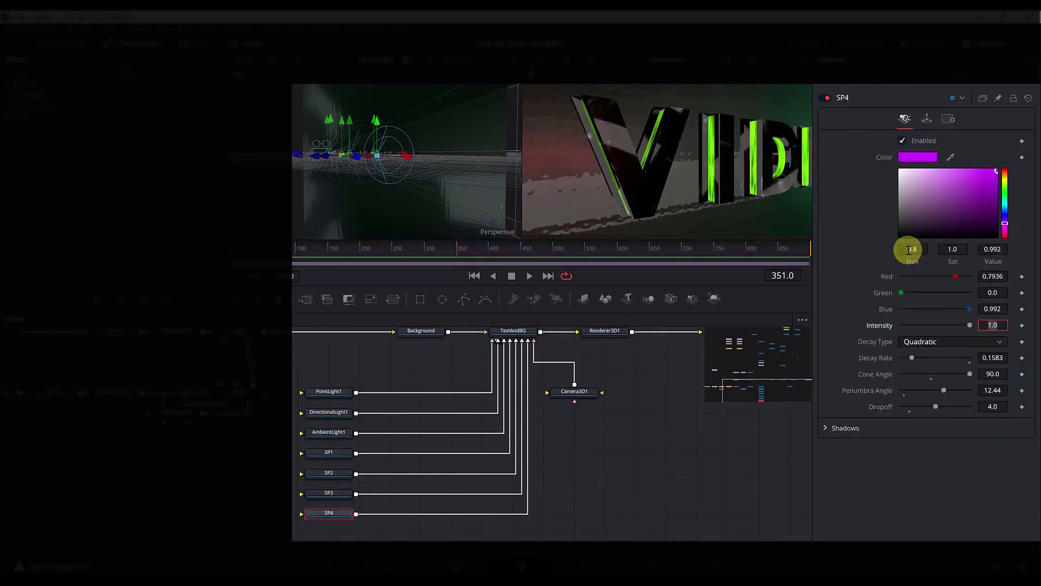
# Step: Set the SP4 light's X translation to 3.8
pyautogui.click(927, 118)
pyautogui.click(990, 155)
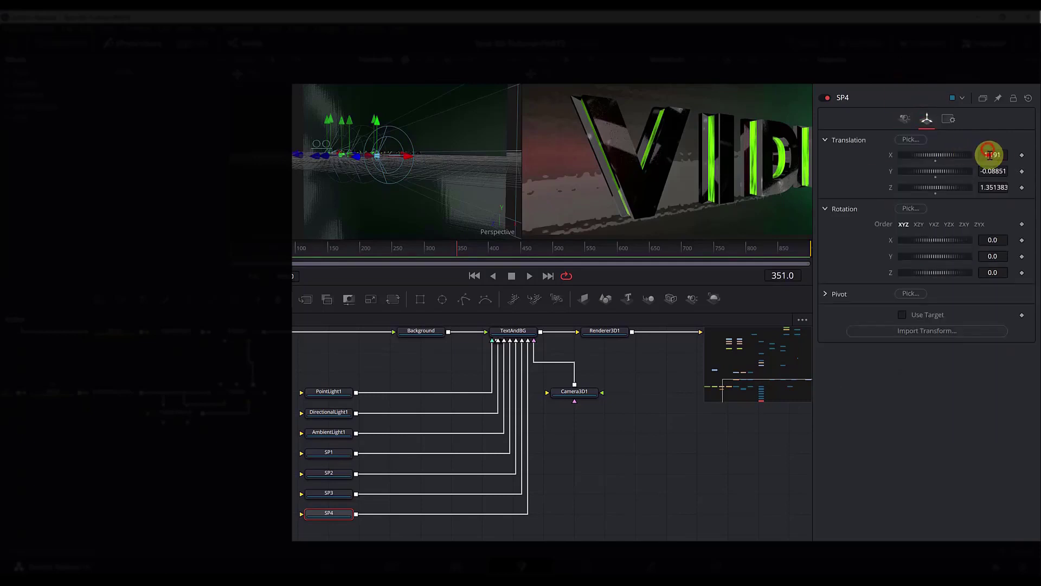
pyautogui.write('3.8')
pyautogui.press('Tab')
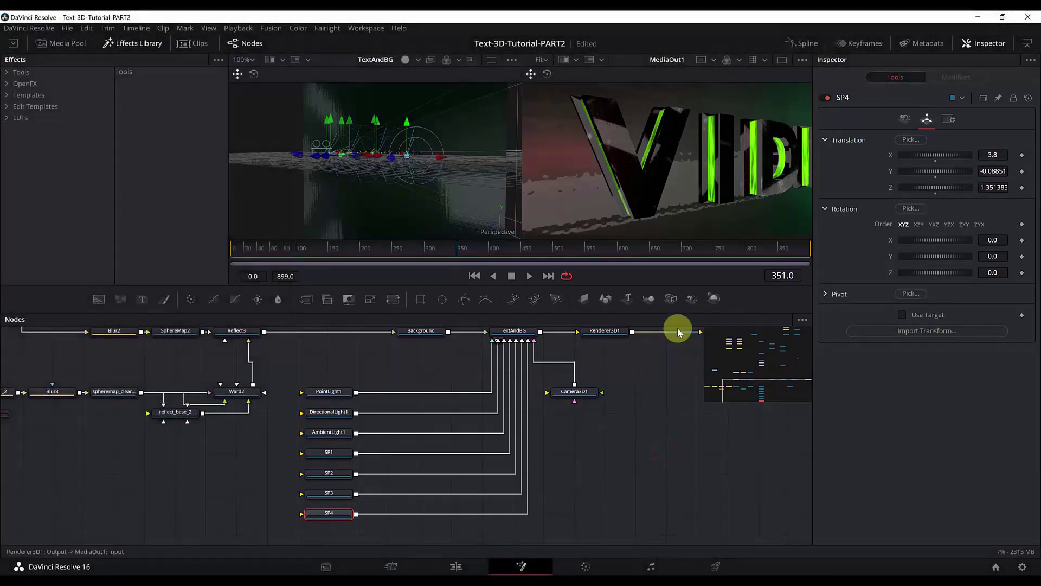
# Step: Slide Camera3D1 back and forth along its X translation to review the lighting across the text
pyautogui.click(587, 396)
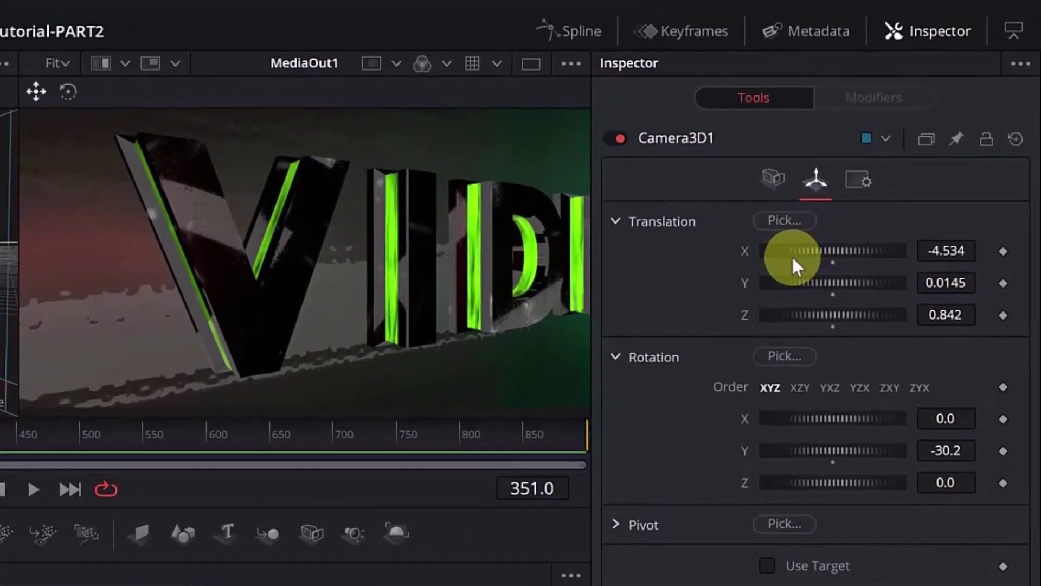
pyautogui.moveTo(797, 251); pyautogui.dragTo(879, 261)
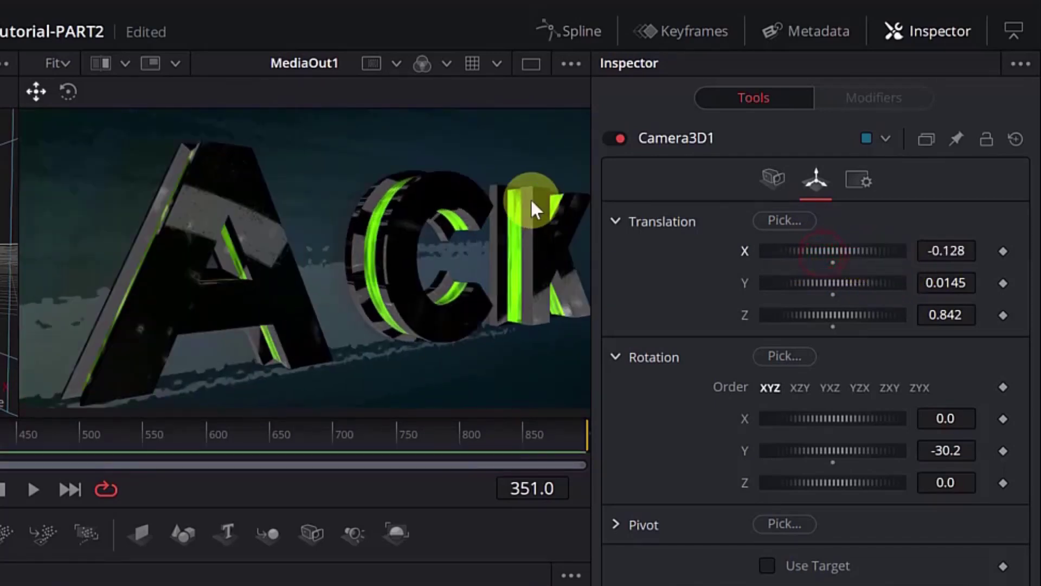
pyautogui.moveTo(760, 251); pyautogui.dragTo(873, 252)
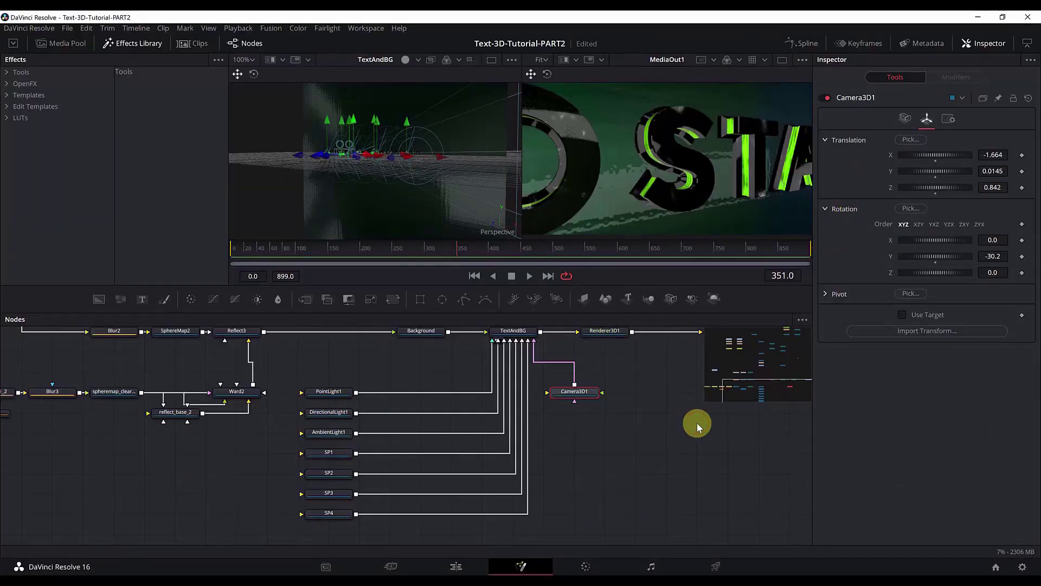
# Step: Move the MediaOut1 node farther from Renderer3D1 to make room for more nodes between them
pyautogui.moveTo(635, 449); pyautogui.dragTo(598, 443)
pyautogui.scroll(6, 600, 444)
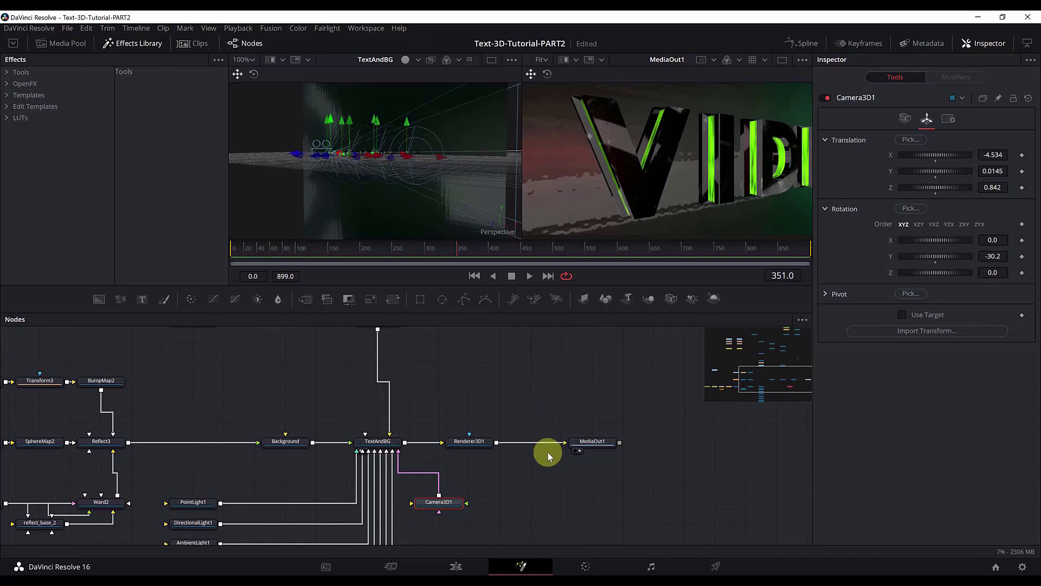
pyautogui.click(594, 441)
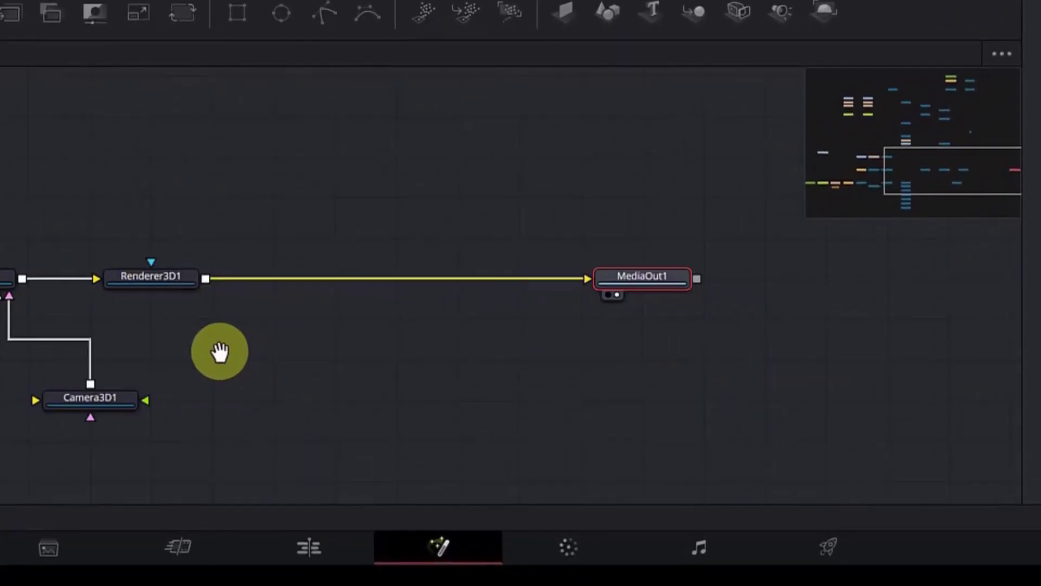
pyautogui.moveTo(220, 352); pyautogui.dragTo(211, 351)
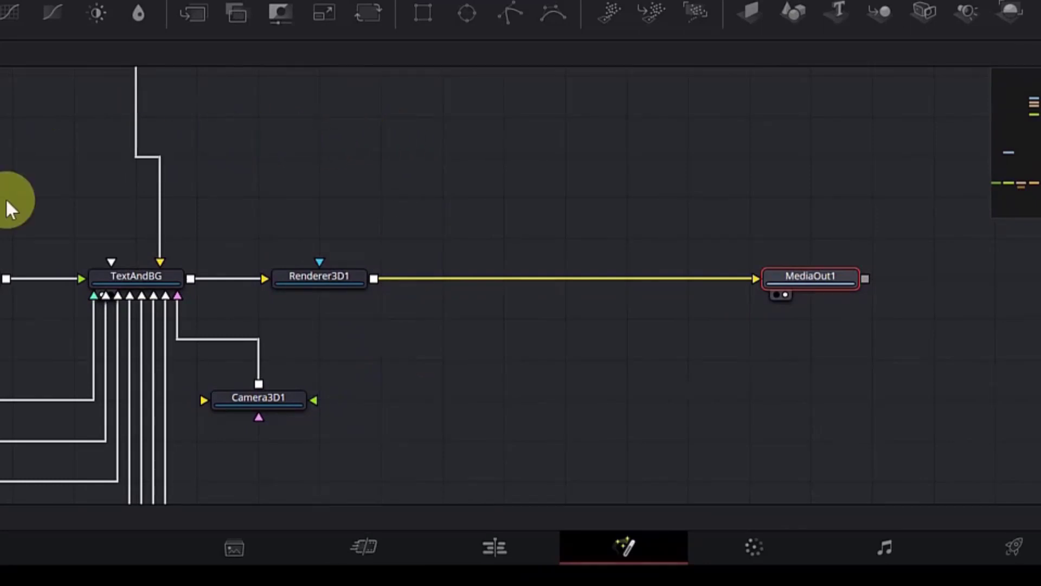
# Step: Add the Chromatic aberration tool from the effect templates and insert it between Renderer3D1 and MediaOut1
pyautogui.click(333, 276)
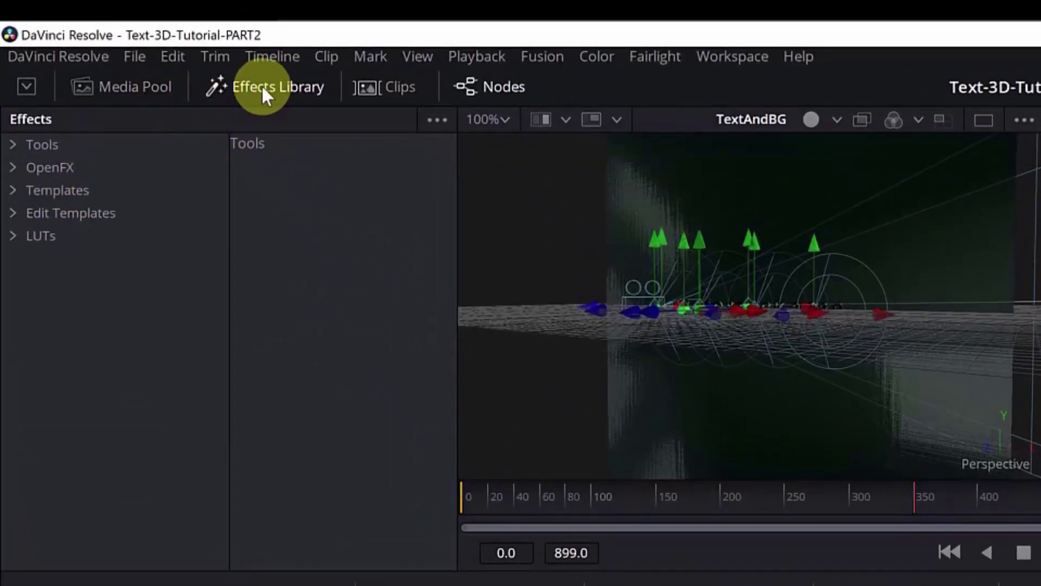
pyautogui.click(279, 86)
pyautogui.click(278, 85)
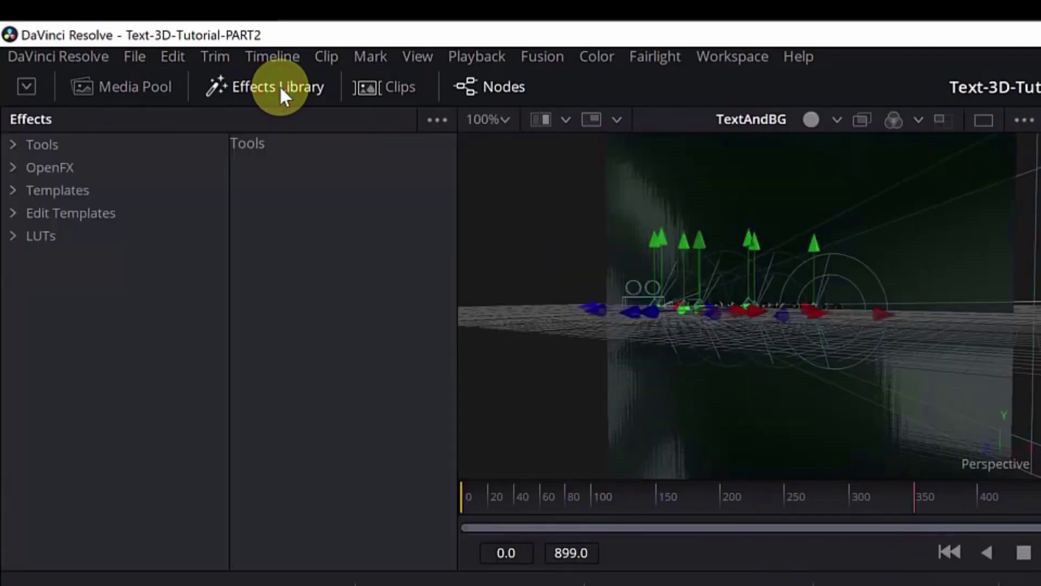
pyautogui.click(279, 85)
pyautogui.click(279, 85)
pyautogui.click(9, 190)
pyautogui.click(64, 464)
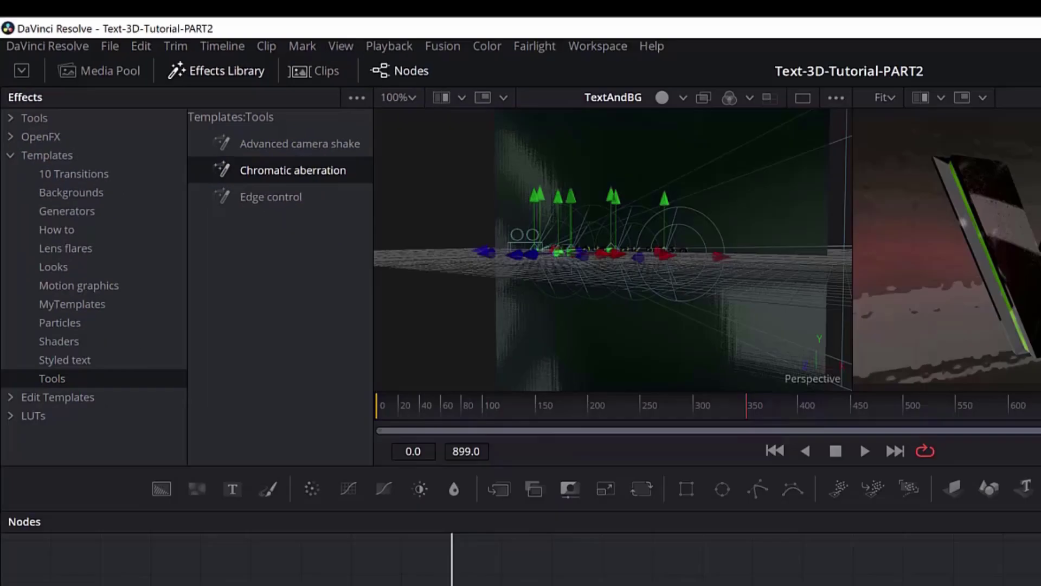
pyautogui.moveTo(304, 210); pyautogui.dragTo(921, 585)
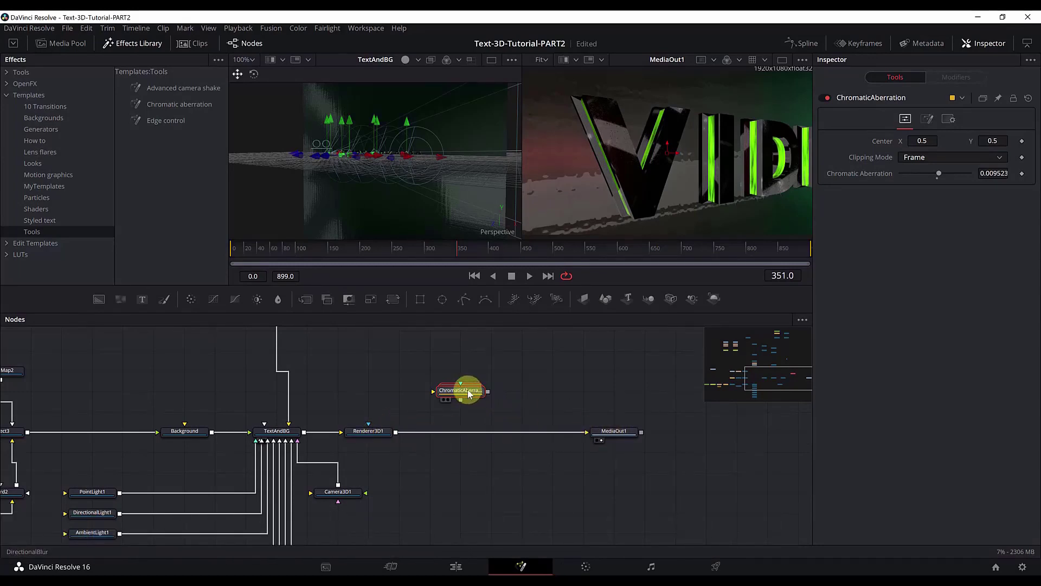
pyautogui.moveTo(470, 394); pyautogui.dragTo(455, 445)
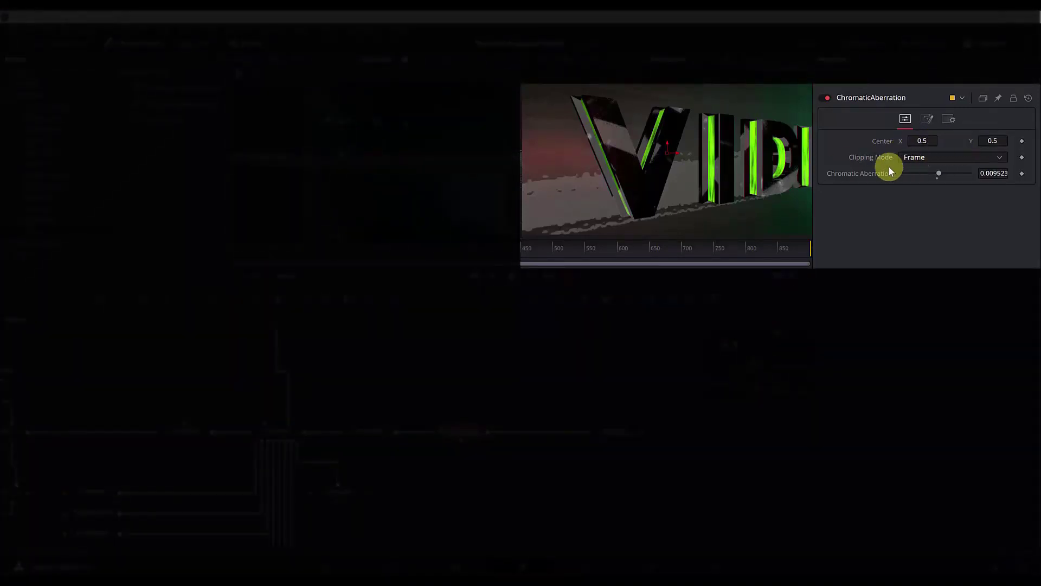
# Step: Set ChromaticAberration's center to X 0.364197 and Y 0.377742, and its Chromatic Aberration amount to -0.03
pyautogui.click(922, 141)
pyautogui.write('0.364197')
pyautogui.press('Tab')
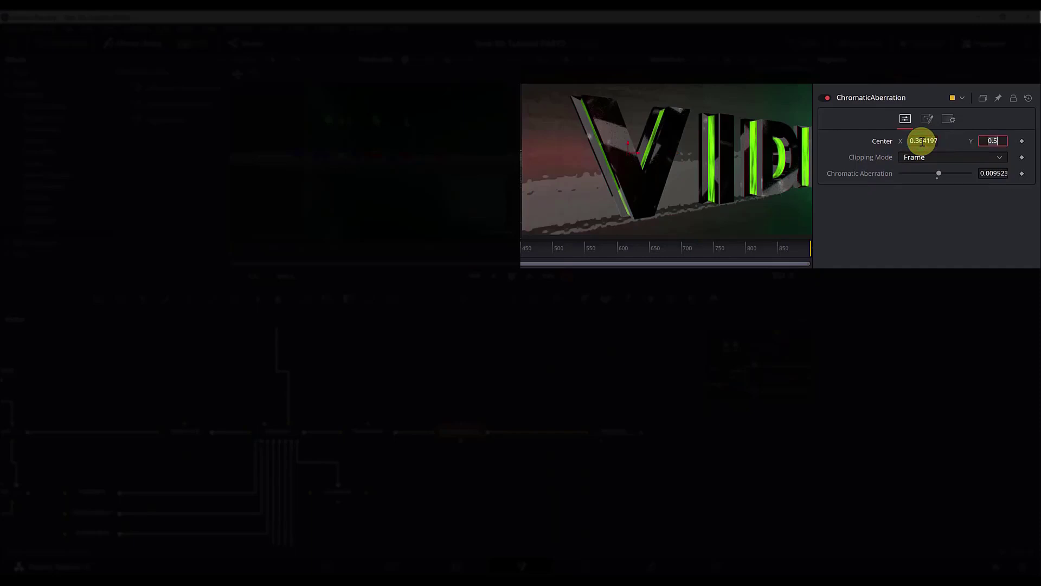
pyautogui.write('0.377742')
pyautogui.press('Tab')
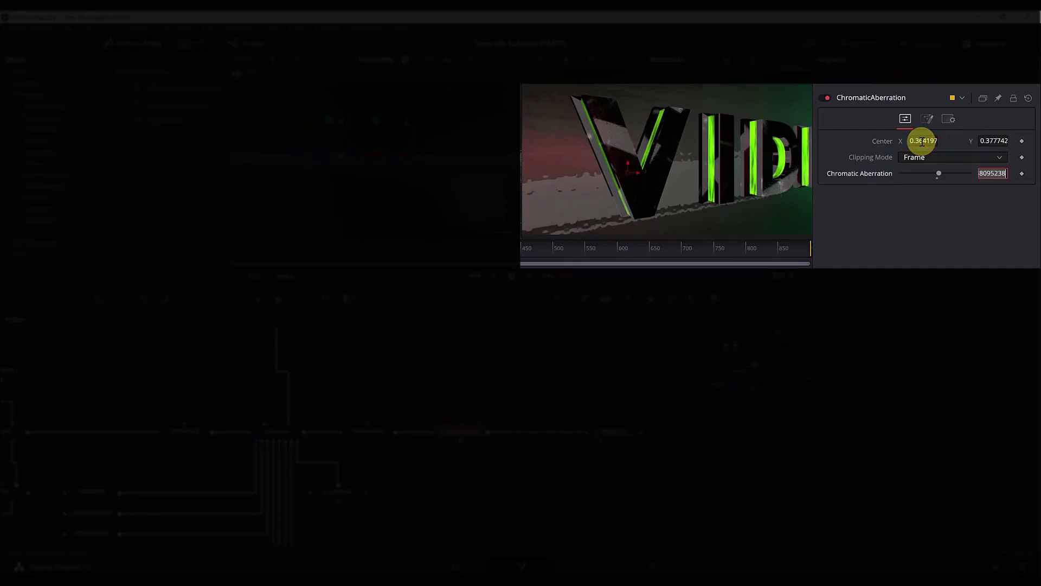
pyautogui.click(1000, 176)
pyautogui.write('-0.03')
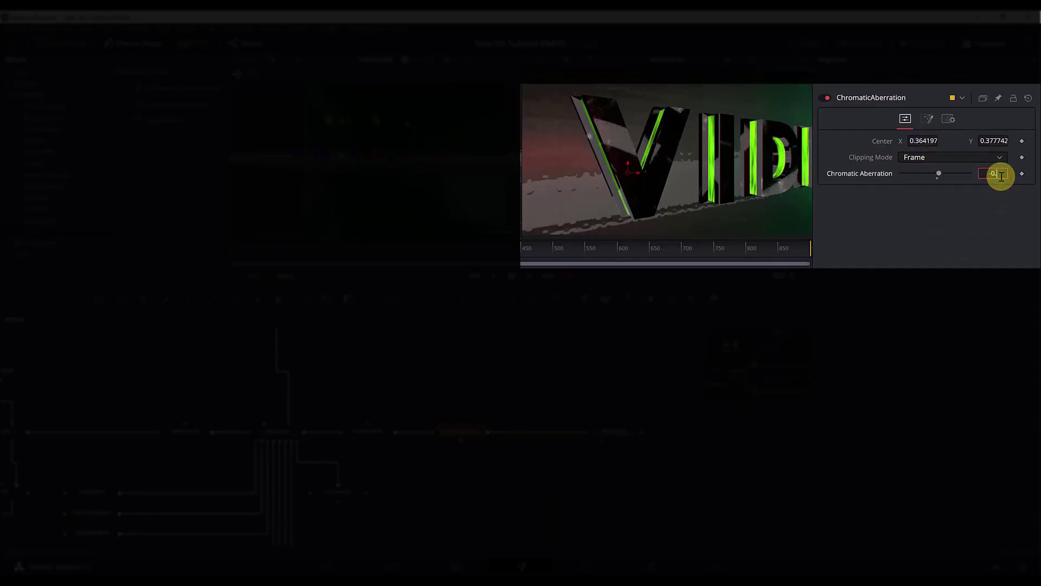
pyautogui.press('Tab')
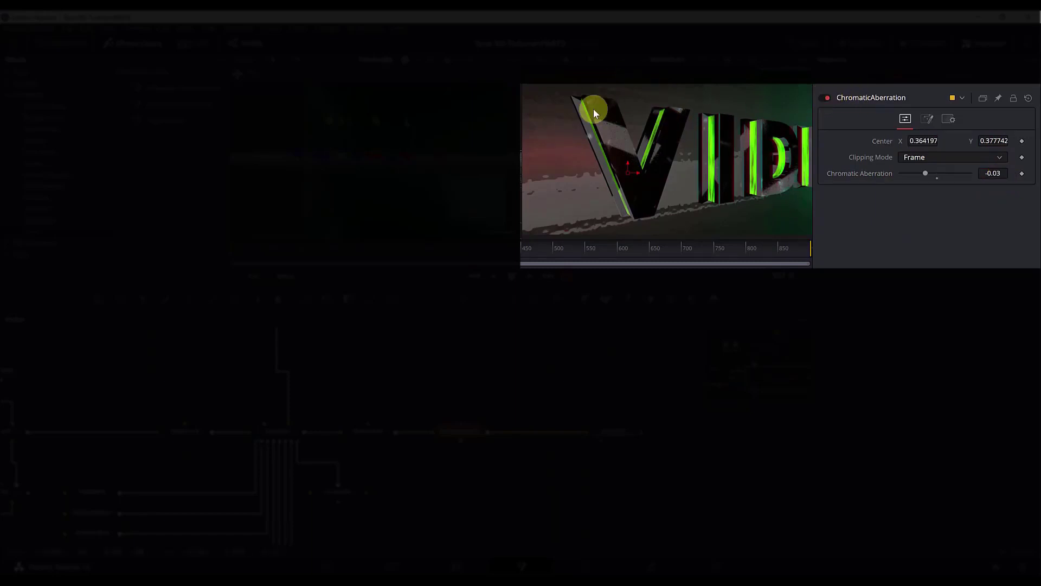
# Step: Switch the ChromaticAberration node off and on to compare the image with and without the effect
pyautogui.click(827, 98)
pyautogui.click(827, 99)
pyautogui.click(827, 99)
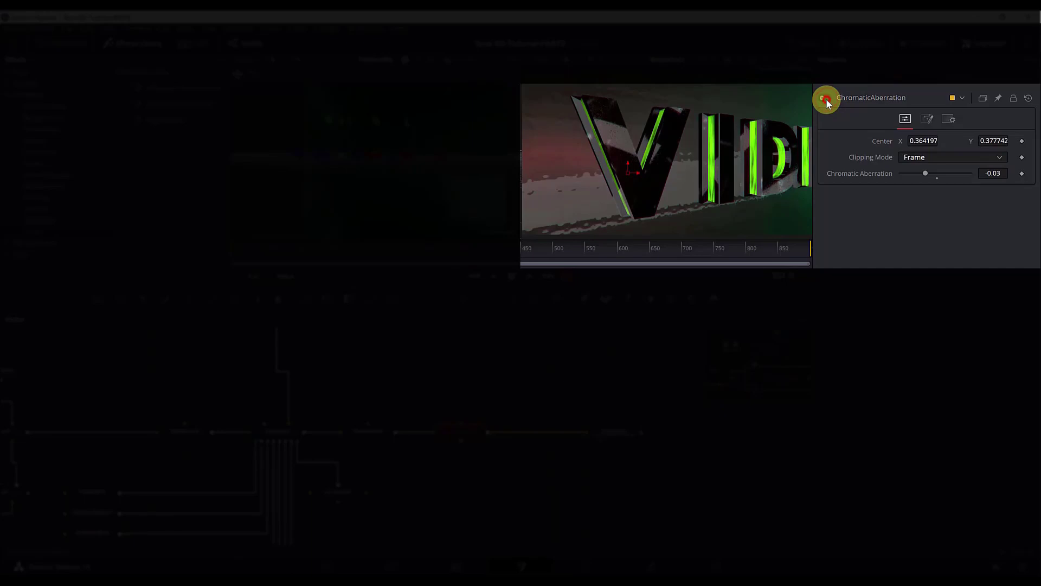
pyautogui.click(827, 99)
pyautogui.click(827, 98)
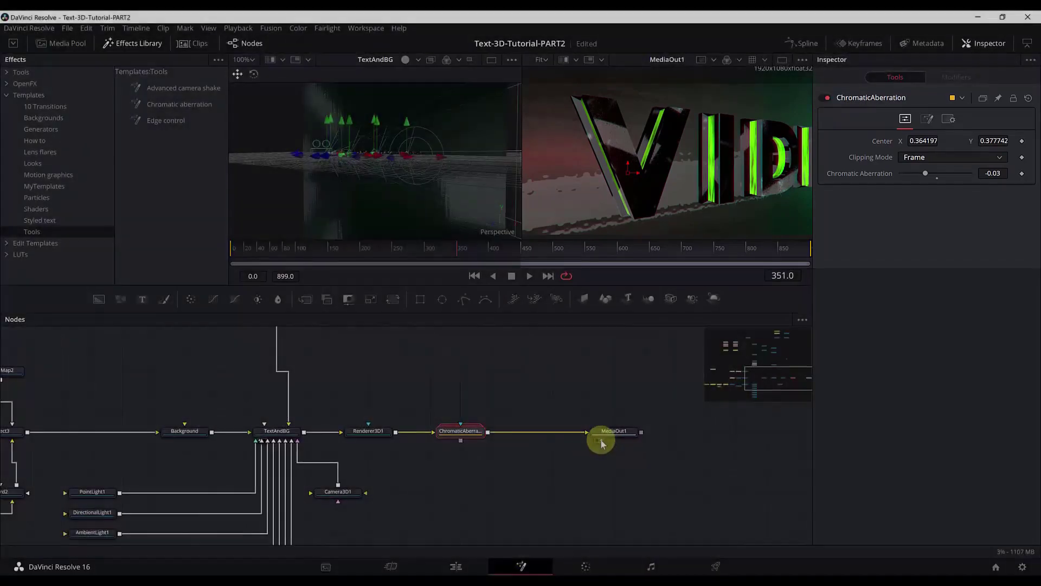
# Step: Move MediaOut1 farther out and add a Light Rays node between ChromaticAberration and MediaOut1
pyautogui.moveTo(600, 437); pyautogui.dragTo(642, 432)
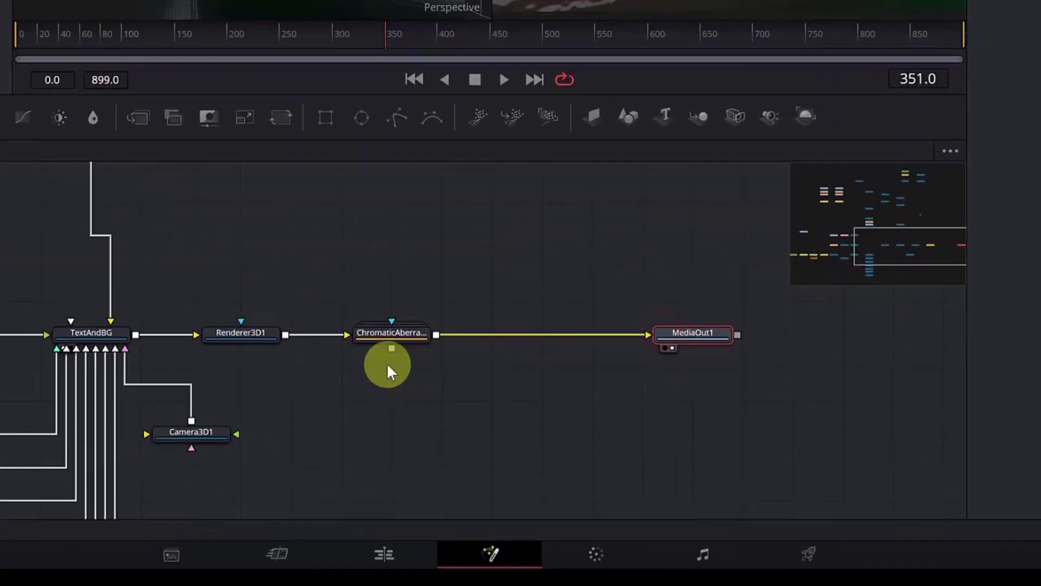
pyautogui.click(391, 333)
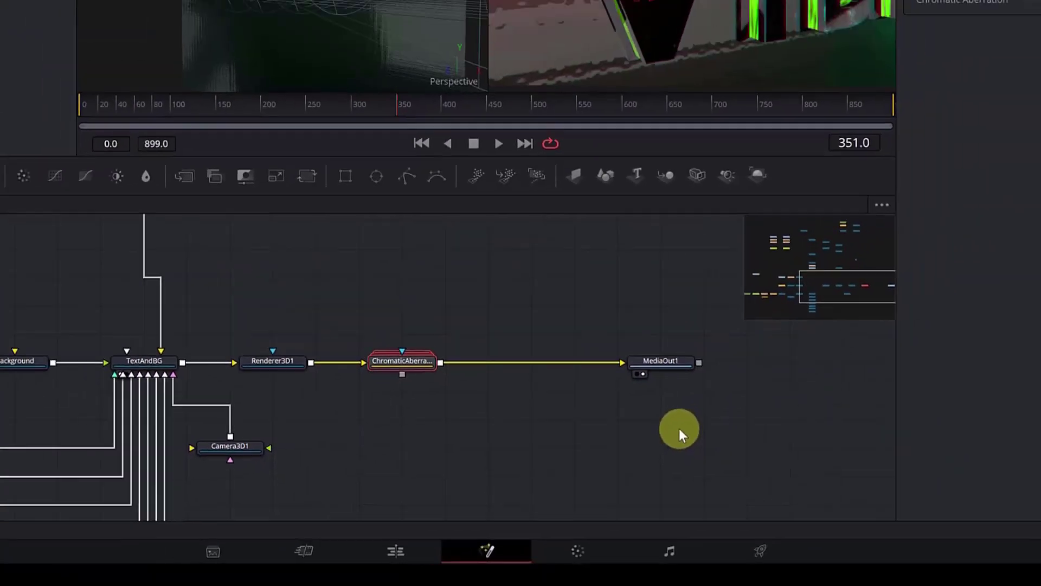
pyautogui.hotkey('shift', 'space')
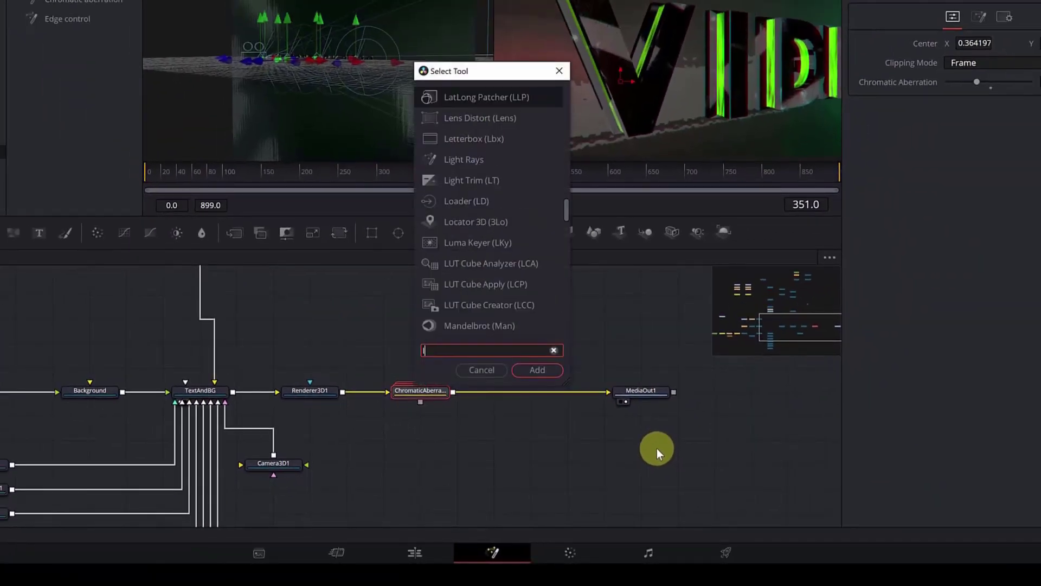
pyautogui.write('ligh')
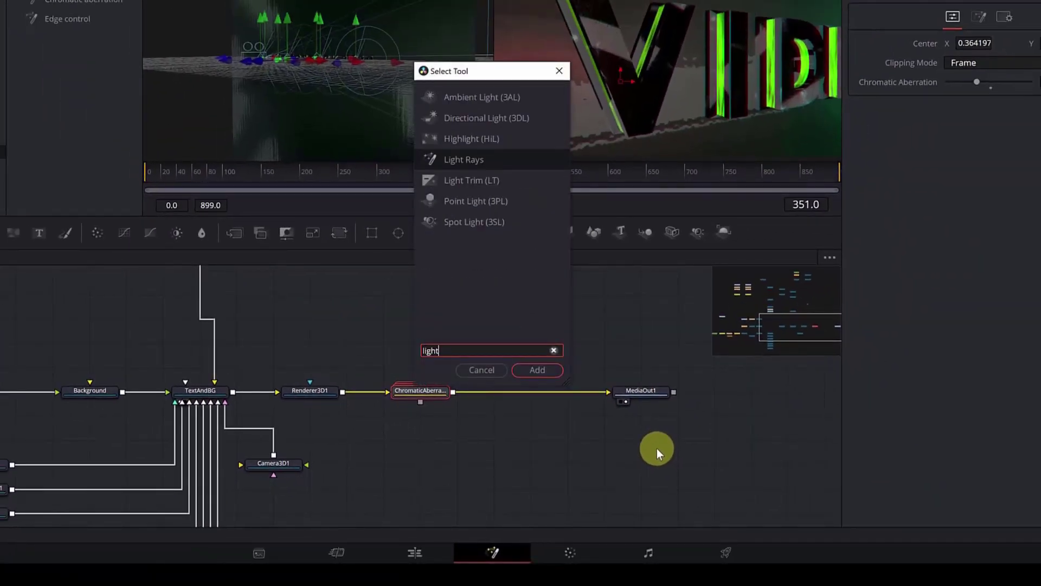
pyautogui.write('t')
pyautogui.press('Down')
pyautogui.press('Up')
pyautogui.press('Return')
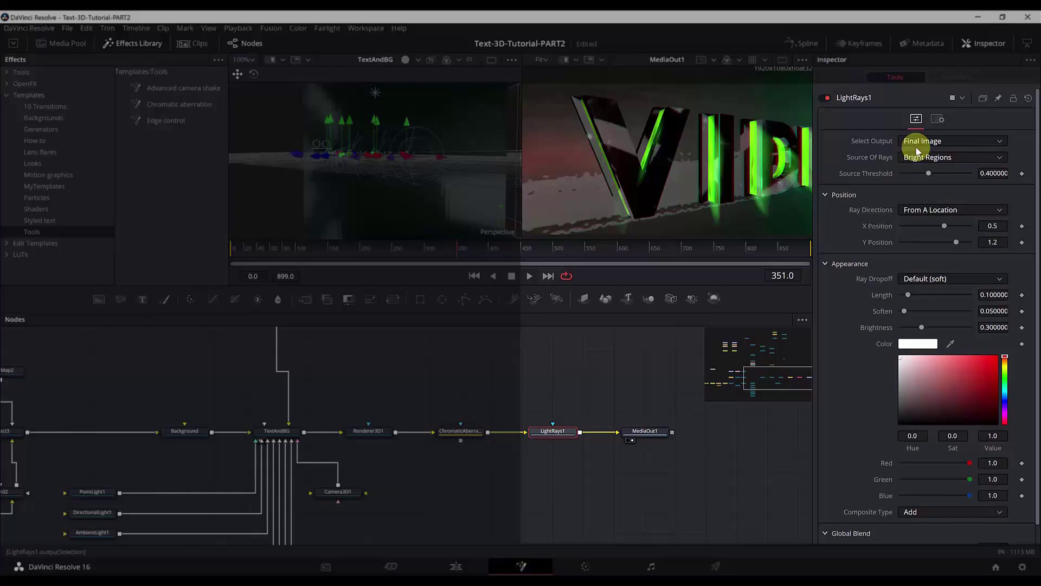
# Step: Set LightRays1 to output the Final Image with a source threshold of 0.551
pyautogui.click(922, 142)
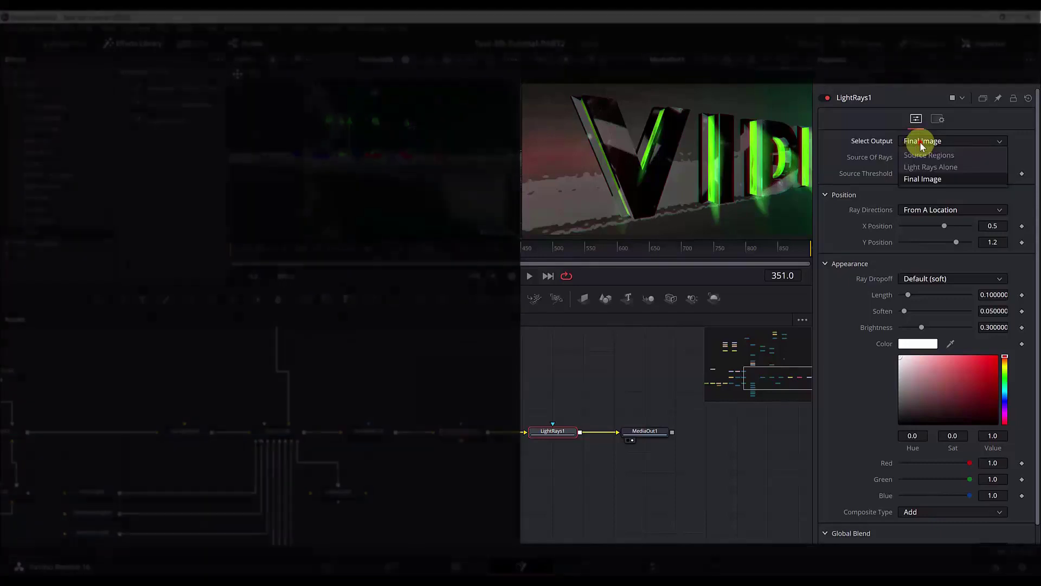
pyautogui.click(921, 146)
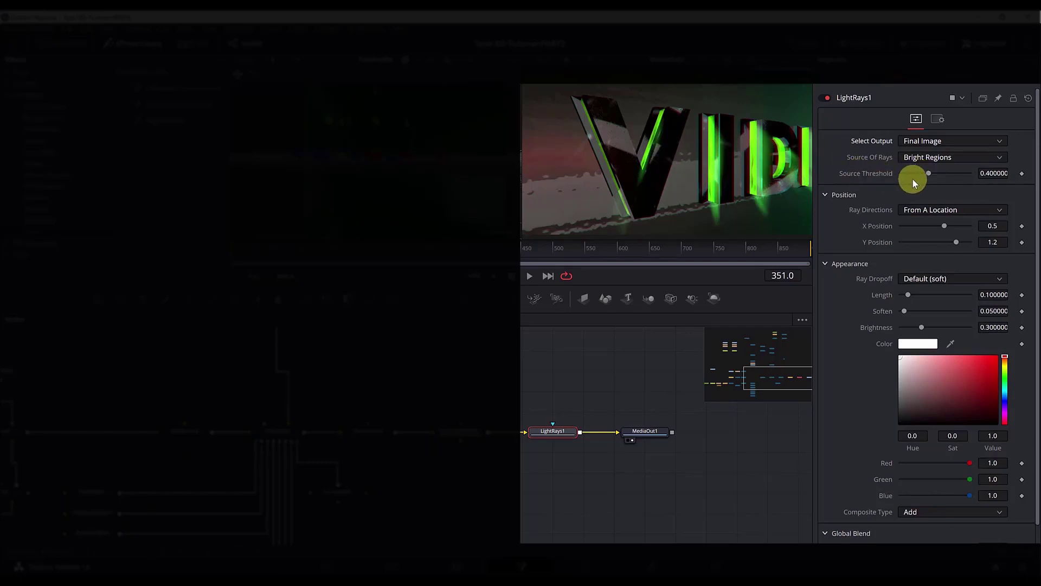
pyautogui.click(990, 174)
pyautogui.write('0.5')
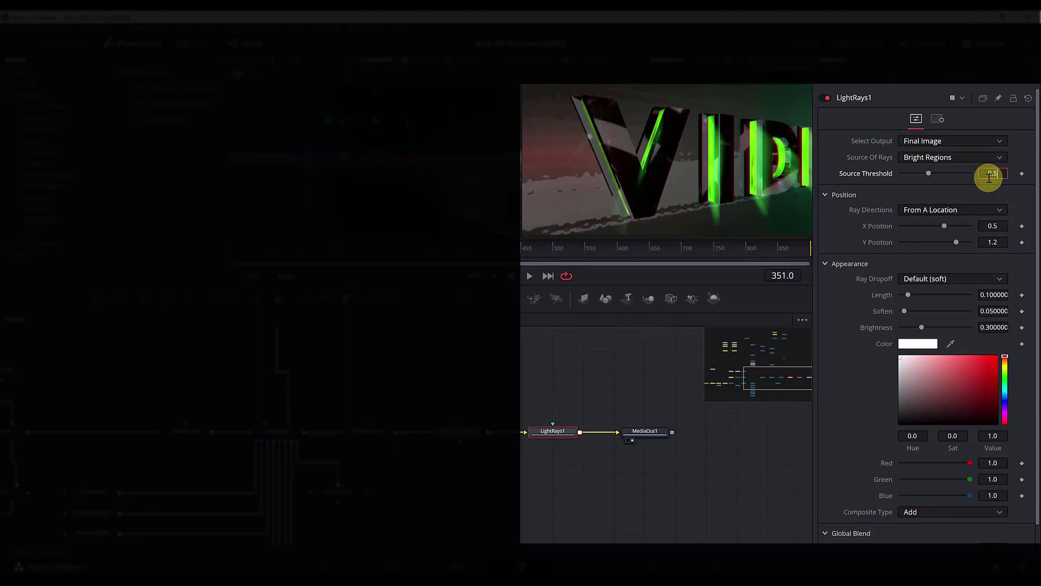
pyautogui.write('51')
pyautogui.press('Tab')
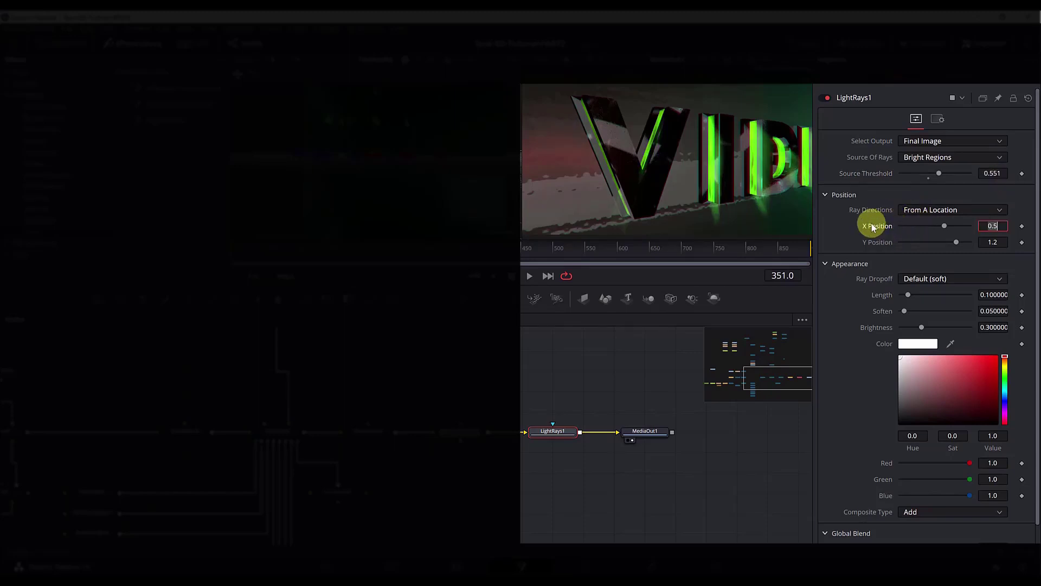
# Step: Position the LightRays1 ray source at X -0.11 and Y 1.59
pyautogui.click(990, 227)
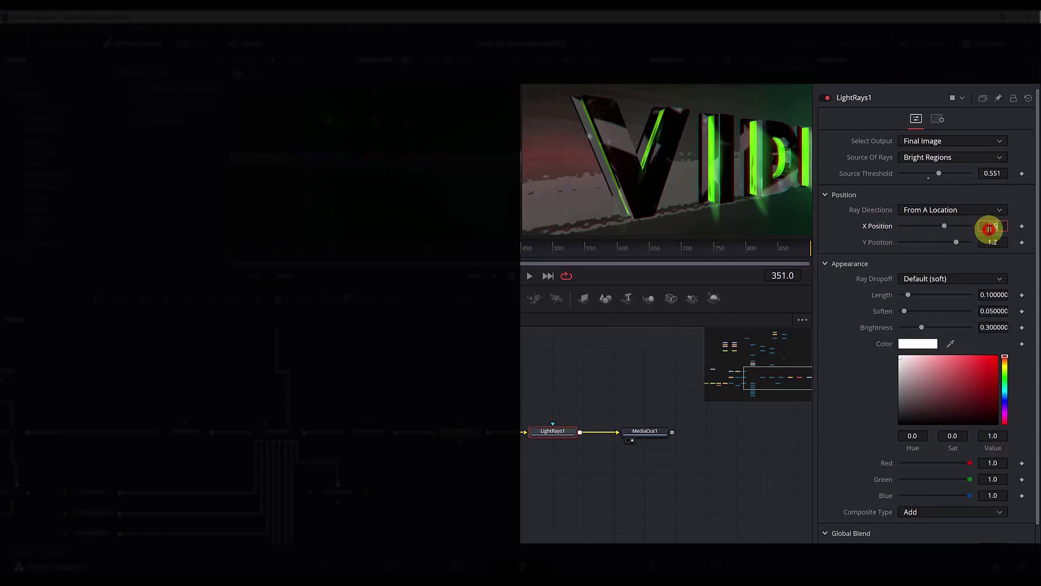
pyautogui.write('-0.11')
pyautogui.press('Tab')
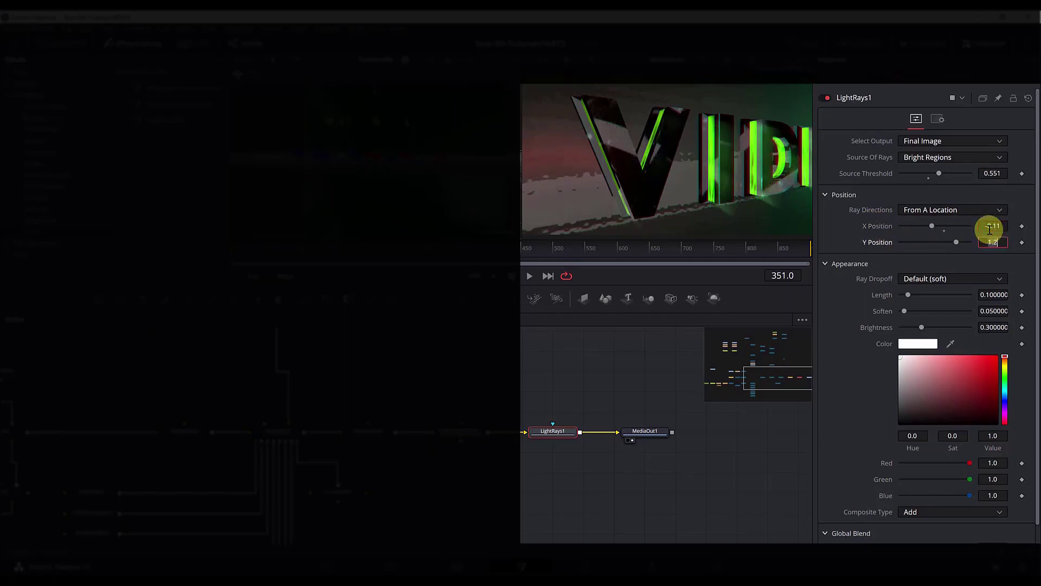
pyautogui.write('1.59')
pyautogui.press('Tab')
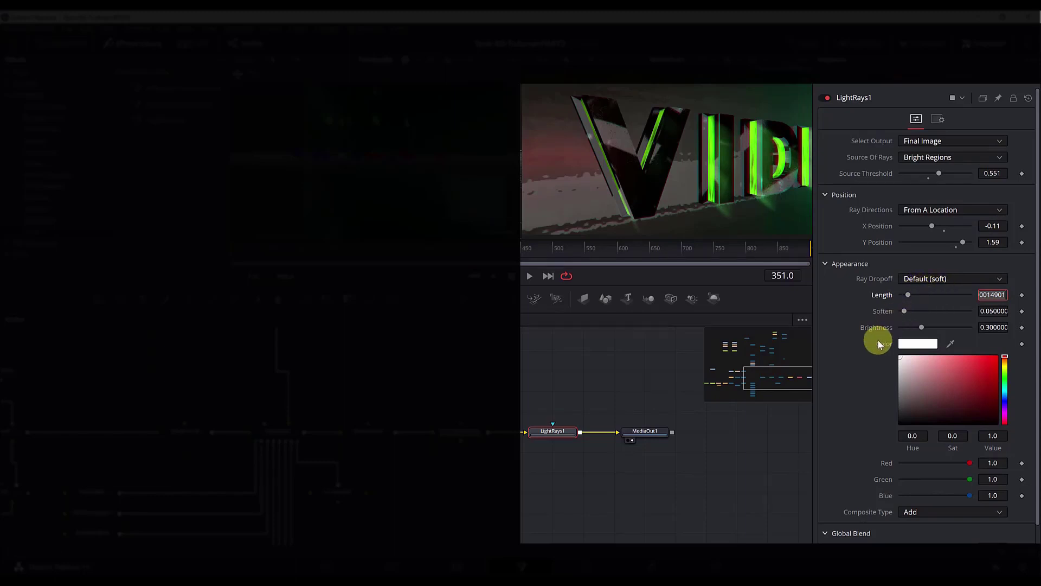
# Step: Set LightRays1 length to 0.472, soften to 0.236 and brightness to 0.409, with the composite type set to Add
pyautogui.write('1.4')
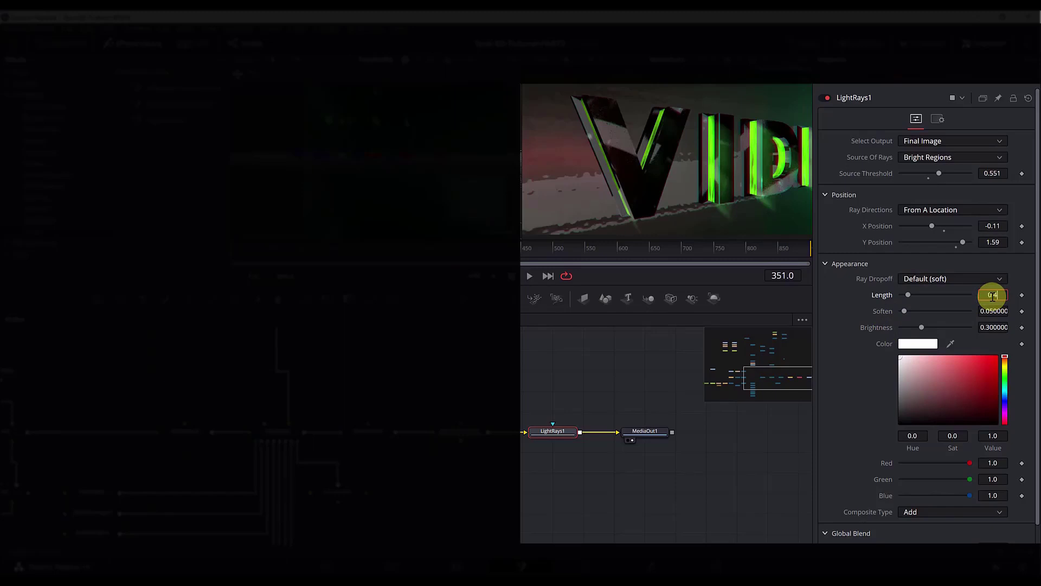
pyautogui.write('72')
pyautogui.press('Tab')
pyautogui.write('0.236')
pyautogui.press('Tab')
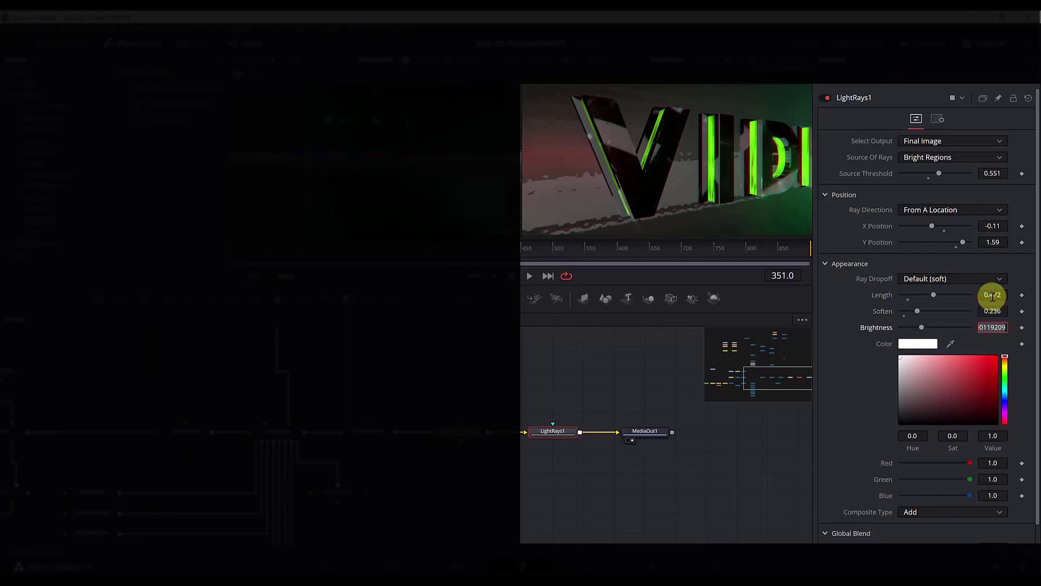
pyautogui.write('0.409')
pyautogui.press('Tab')
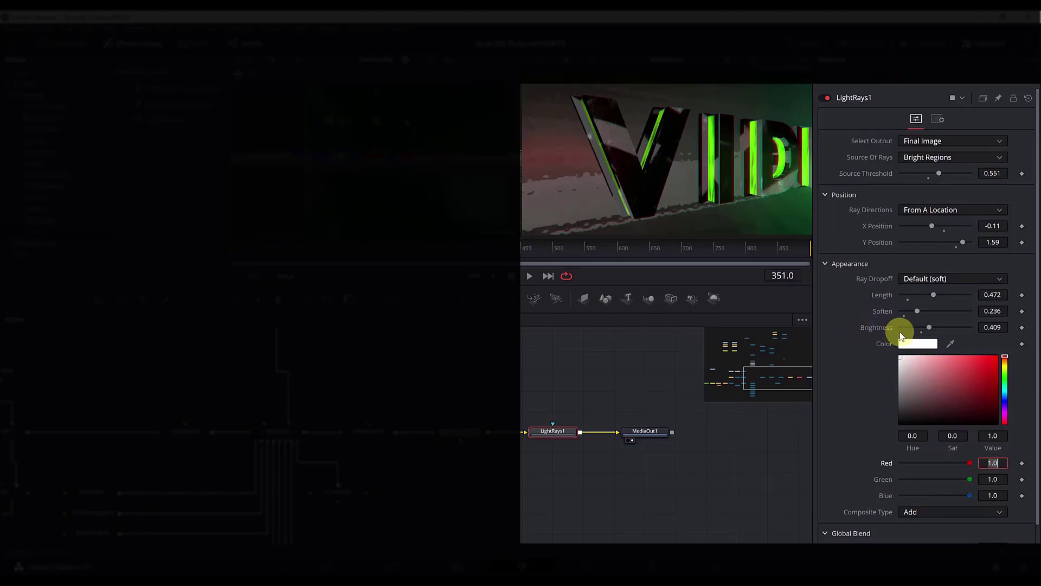
pyautogui.scroll(-1, 894, 467)
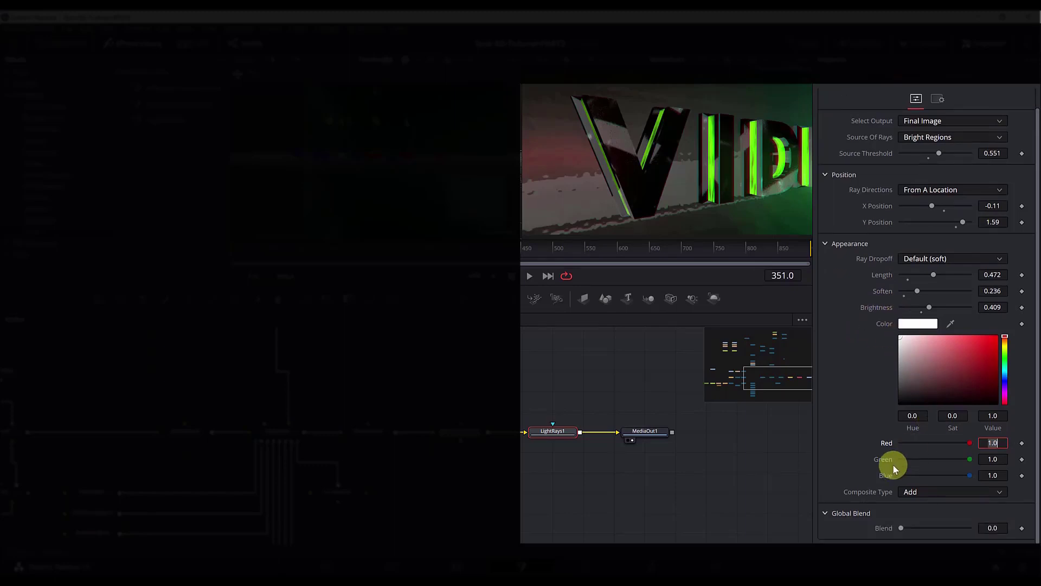
pyautogui.click(914, 491)
pyautogui.click(916, 492)
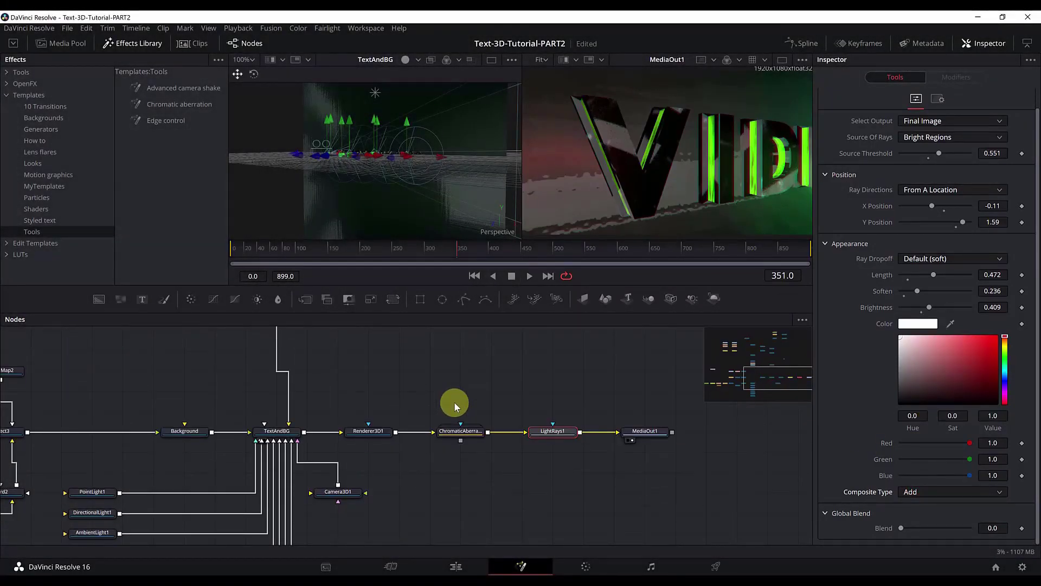
# Step: Switch to a single MediaOut1 viewer and select the FrontLayer text node
pyautogui.click(782, 61)
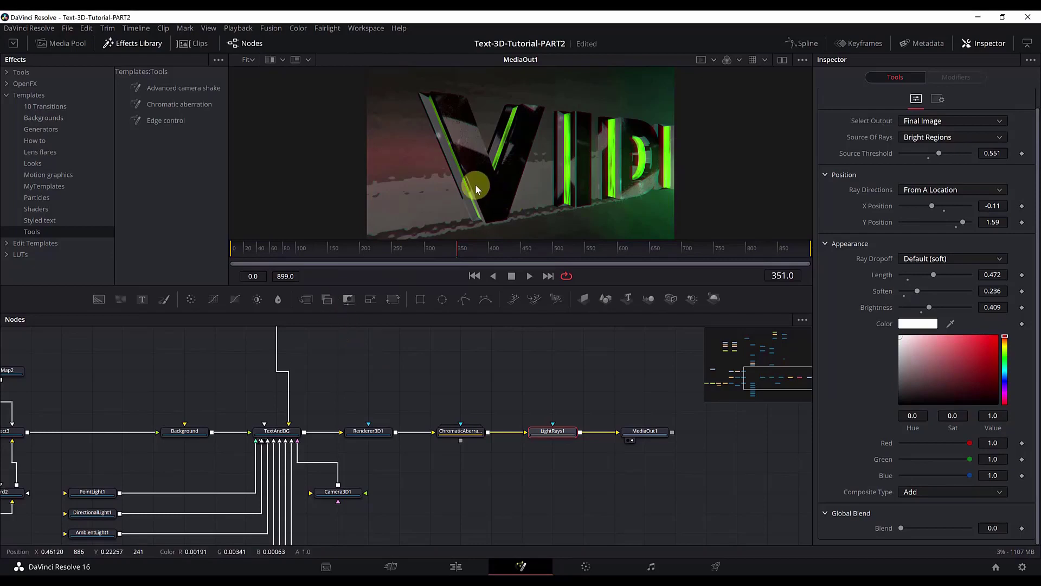
pyautogui.scroll(10, 386, 396)
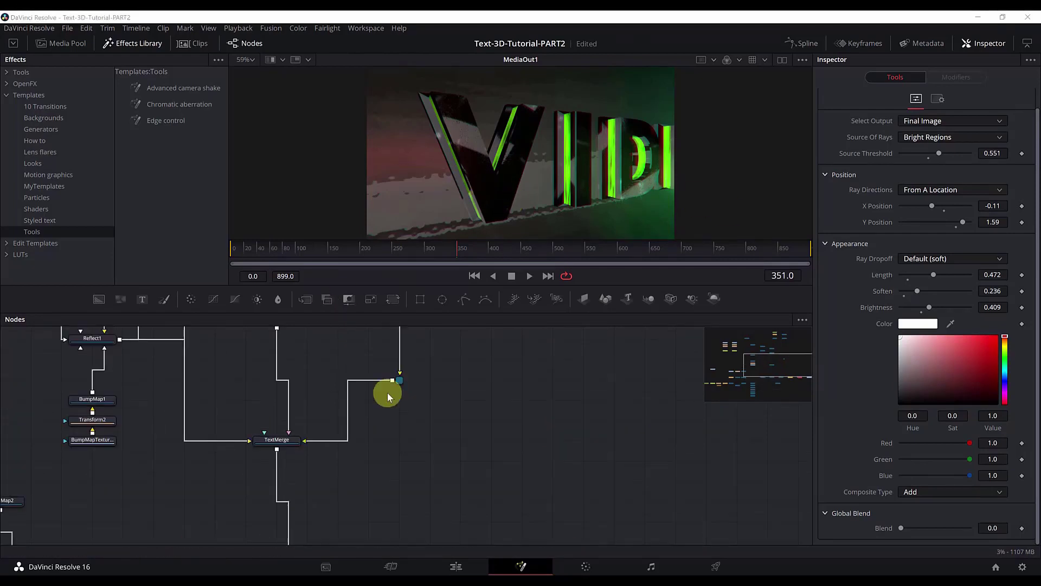
pyautogui.scroll(5, 377, 410)
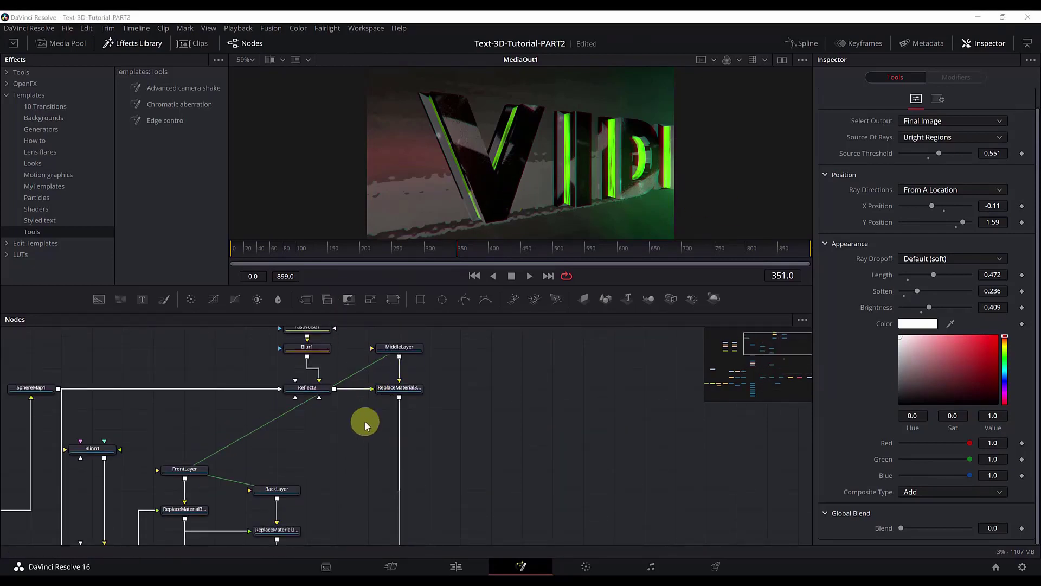
pyautogui.scroll(3, 303, 423)
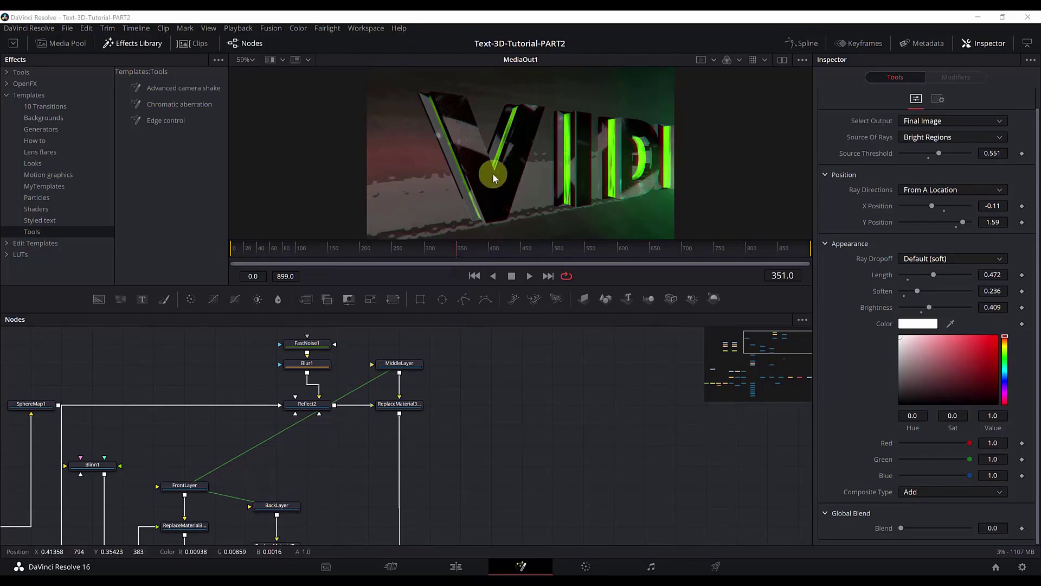
pyautogui.click(185, 485)
# Step: Go to frame 0 and add a keyframe for FrontLayer's Z translation
pyautogui.moveTo(265, 249); pyautogui.dragTo(226, 252)
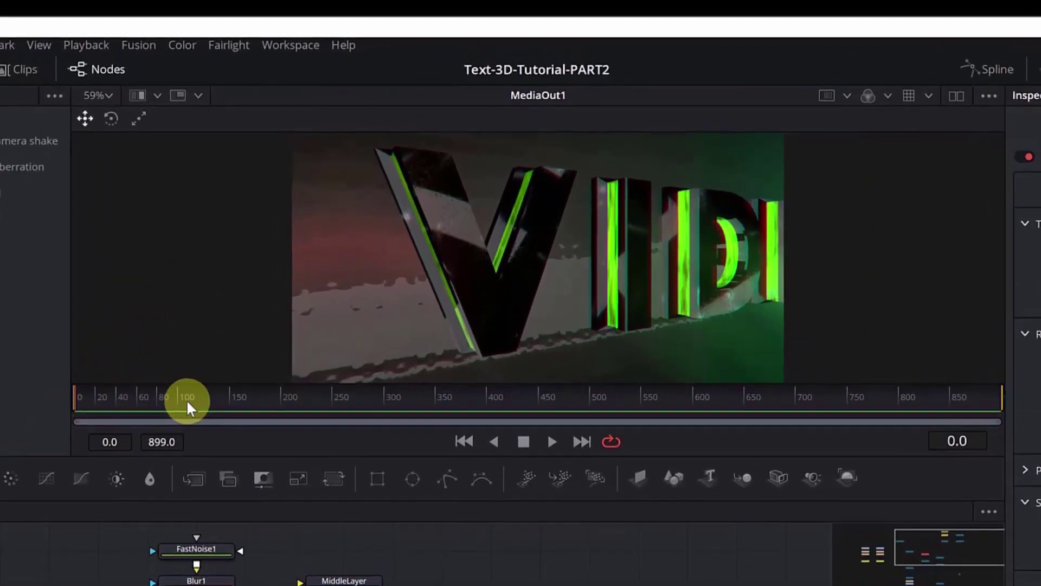
pyautogui.moveTo(310, 248); pyautogui.dragTo(245, 249)
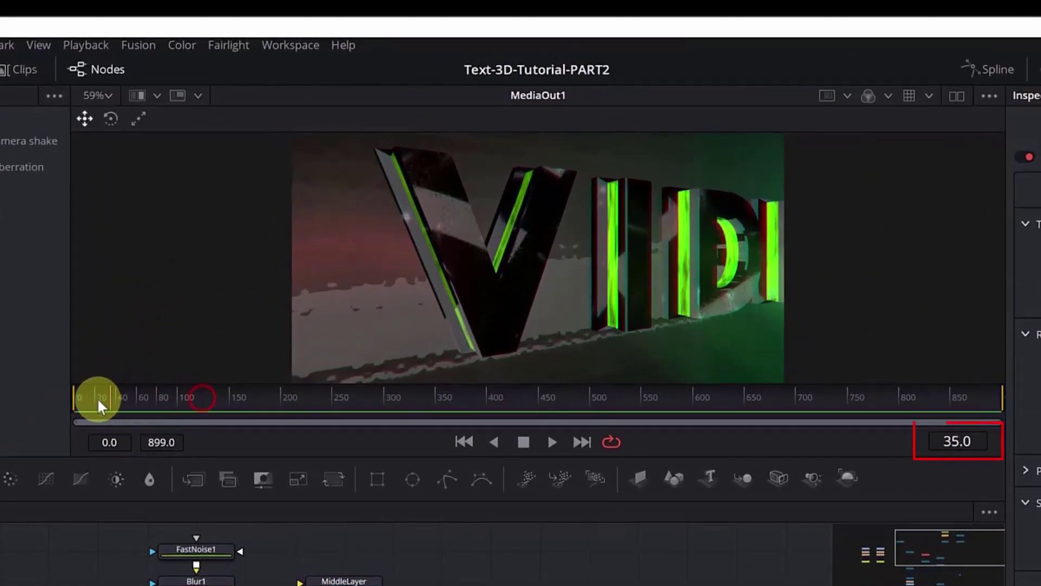
pyautogui.moveTo(98, 406); pyautogui.dragTo(68, 399)
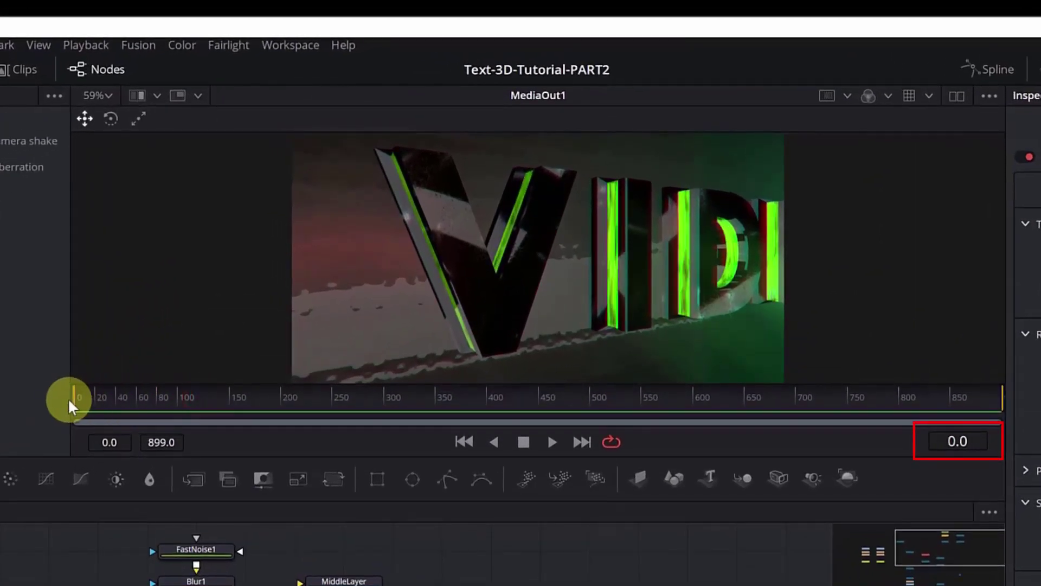
pyautogui.click(950, 439)
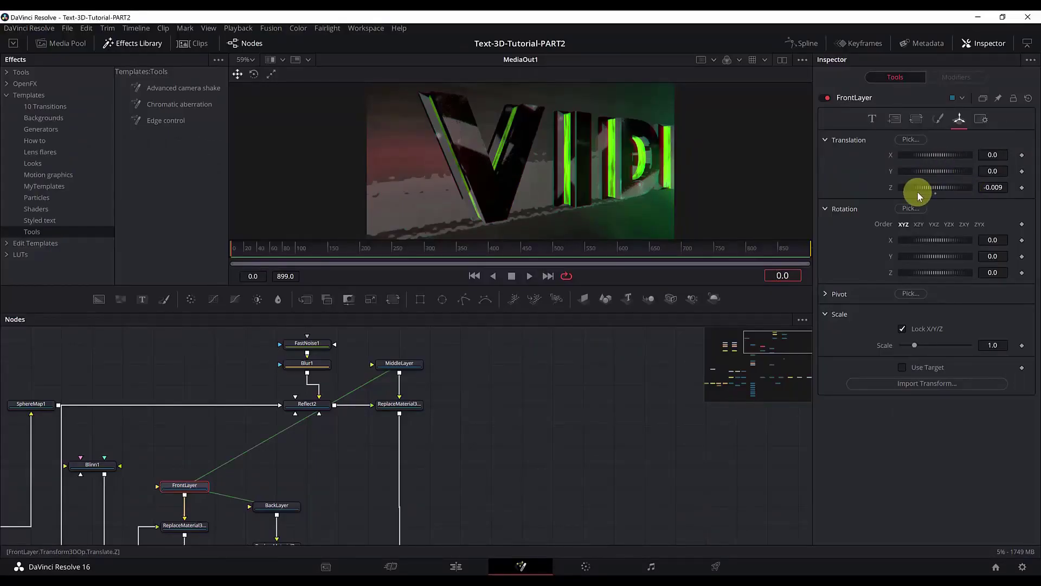
pyautogui.click(1022, 188)
# Step: Go to frame 40 and add a second keyframe for FrontLayer's Z translation
pyautogui.click(258, 254)
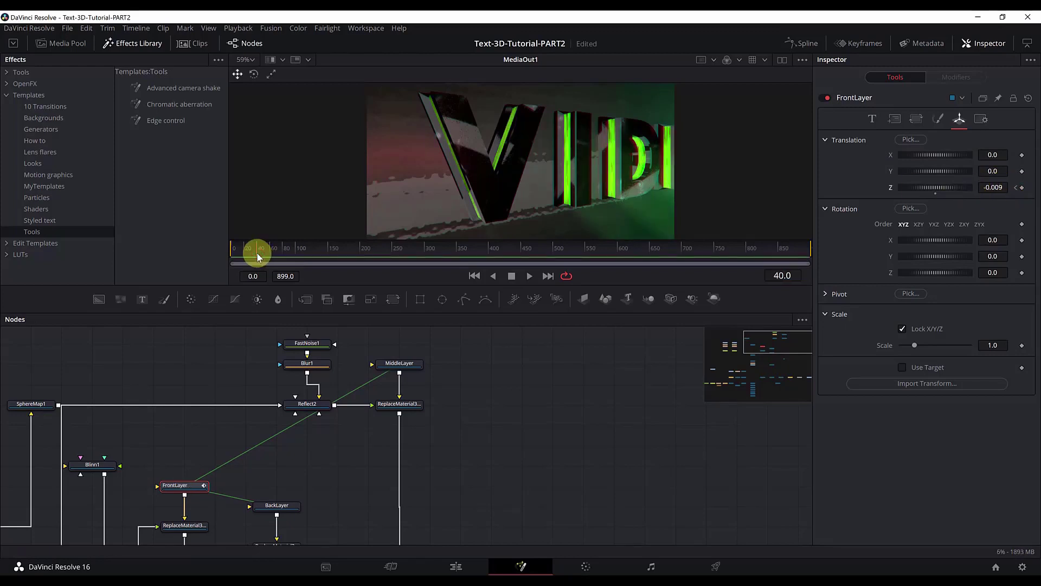
pyautogui.click(790, 275)
pyautogui.write('4')
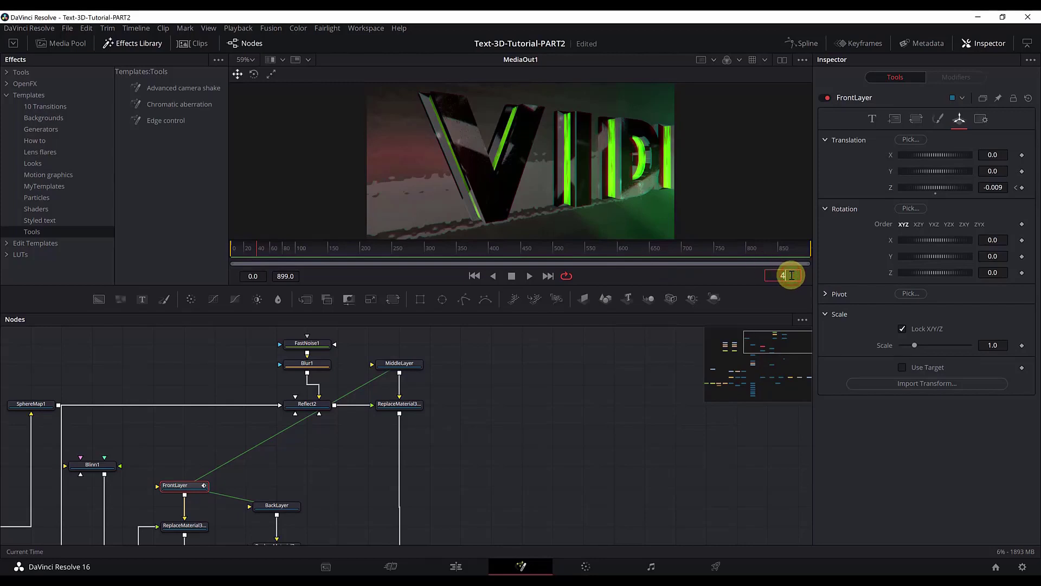
pyautogui.click(1022, 187)
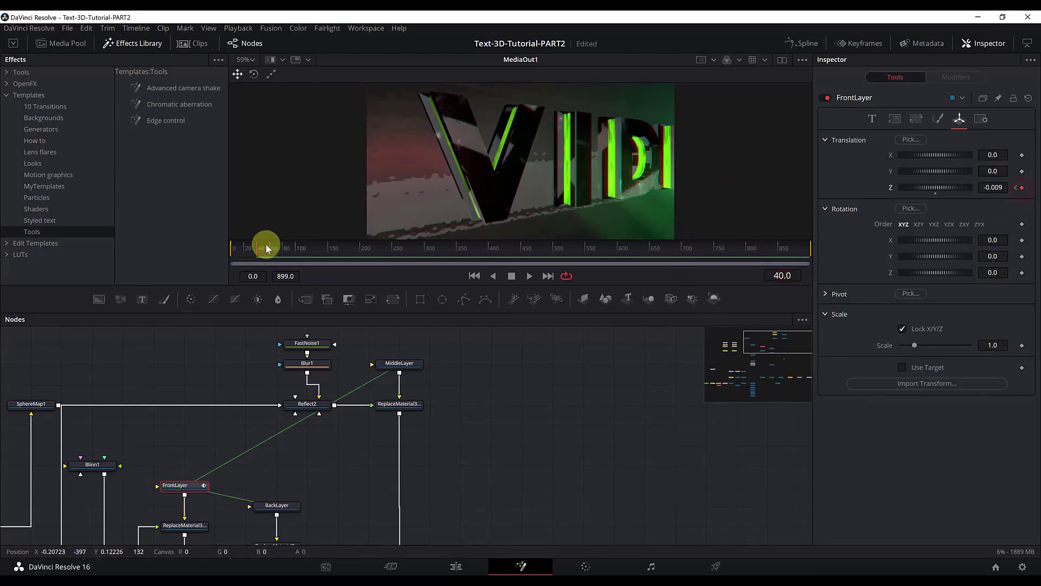
# Step: Return to frame 0 and set FrontLayer's Z translation keyframe to -0.1
pyautogui.moveTo(233, 253); pyautogui.dragTo(226, 252)
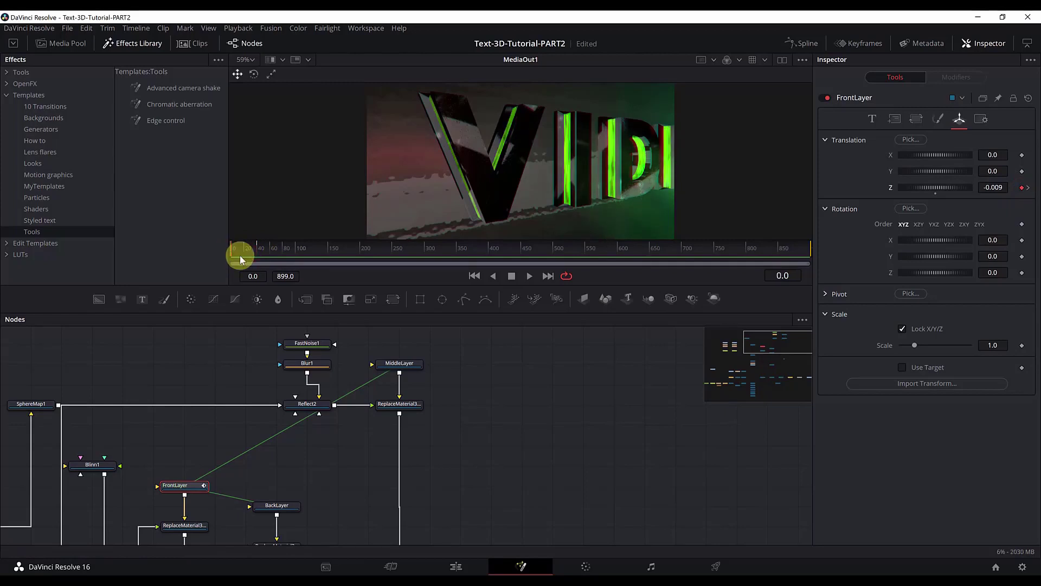
pyautogui.click(998, 187)
pyautogui.press('BackSpace')
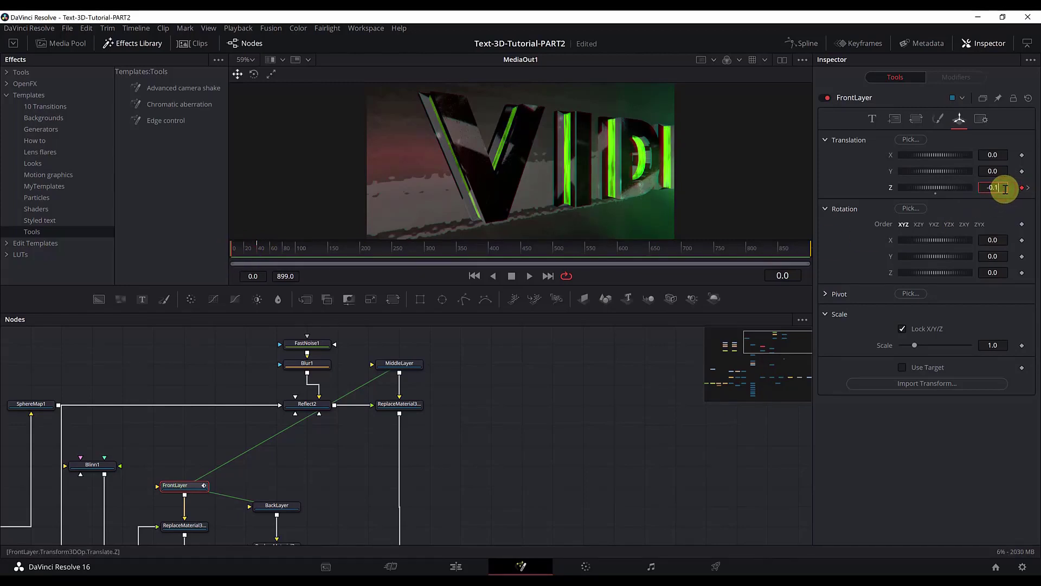
pyautogui.write('-0.1')
pyautogui.press('Tab')
# Step: Go to frame 40 and set FrontLayer's Z translation keyframe to -0.009
pyautogui.click(258, 249)
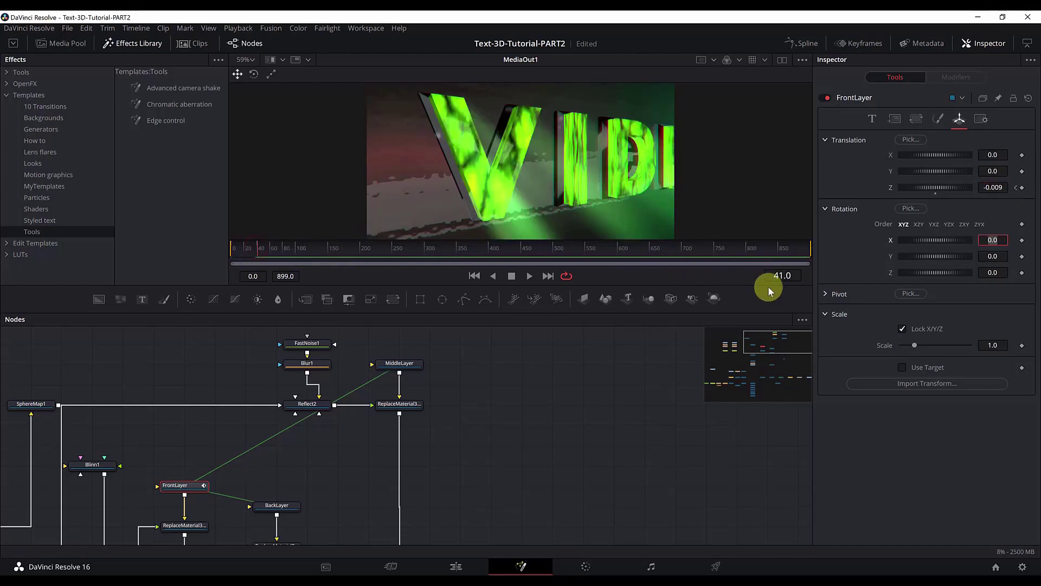
pyautogui.click(782, 275)
pyautogui.write('40')
pyautogui.press('Return')
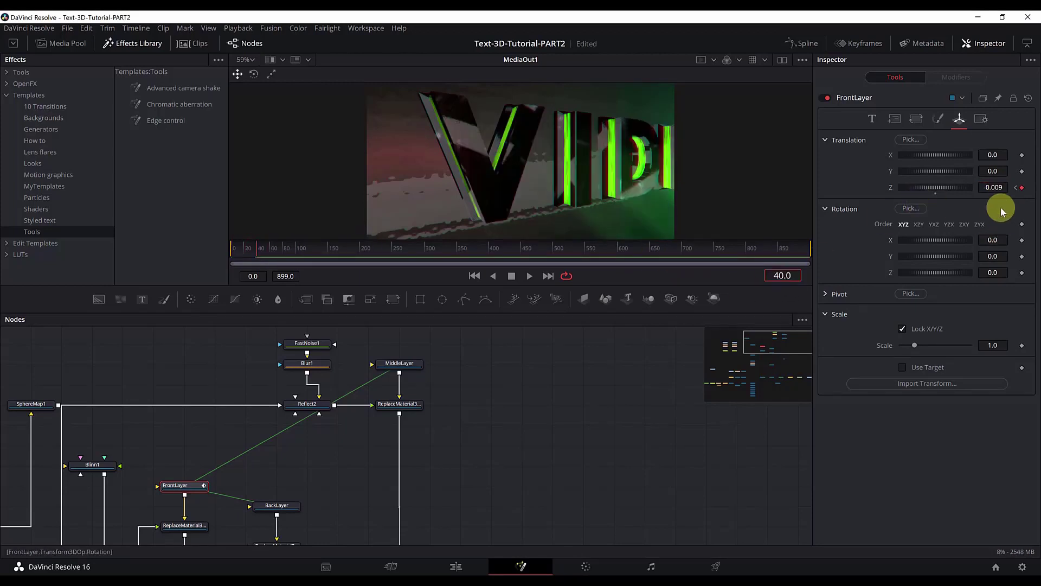
pyautogui.click(1001, 187)
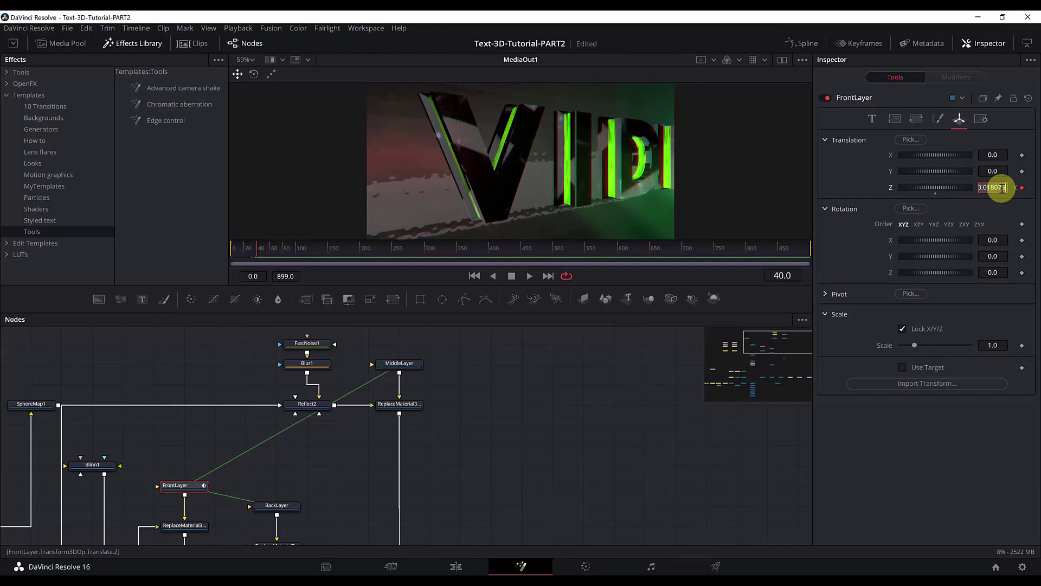
pyautogui.write('-')
pyautogui.press('Return')
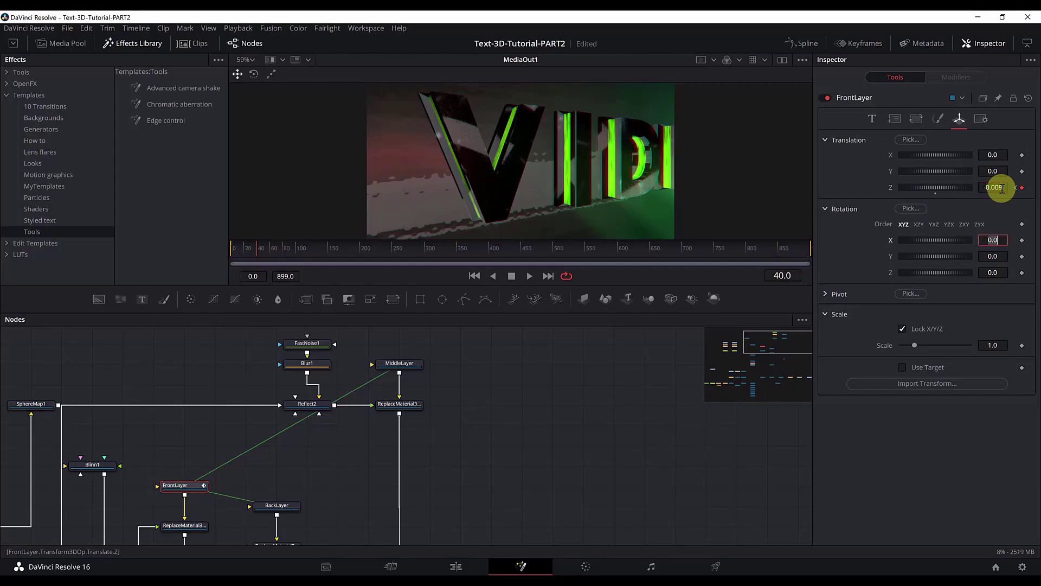
# Step: Scrub between the start and frame 40 to check FrontLayer's movement, and save the project
pyautogui.moveTo(256, 247); pyautogui.dragTo(239, 248)
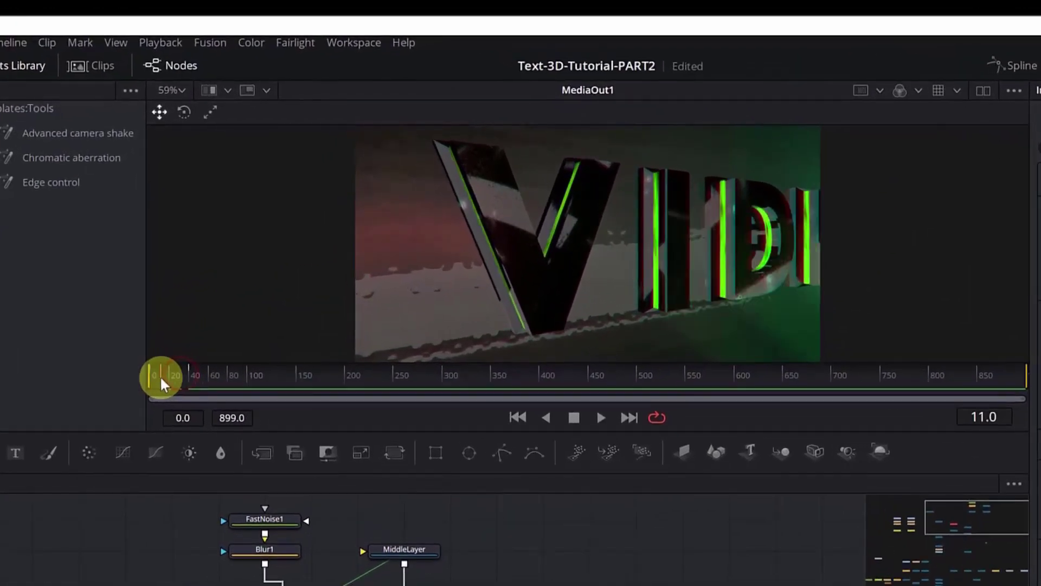
pyautogui.moveTo(161, 382); pyautogui.dragTo(181, 383)
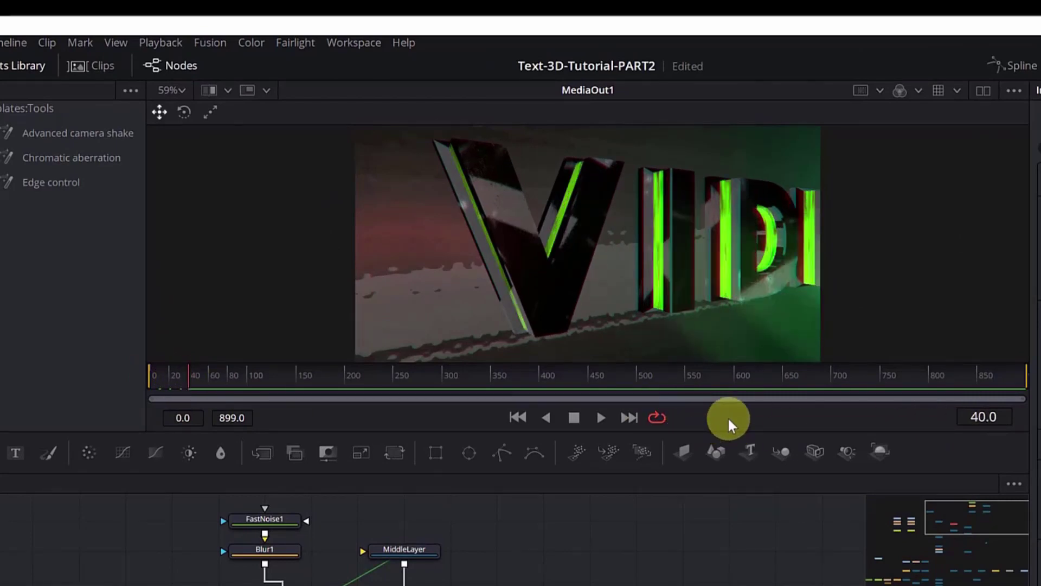
pyautogui.hotkey('ctrl', 's')
# Step: Turn off High Quality and Motion Blur for playback and turn on Proxy
pyautogui.rightClick(733, 411)
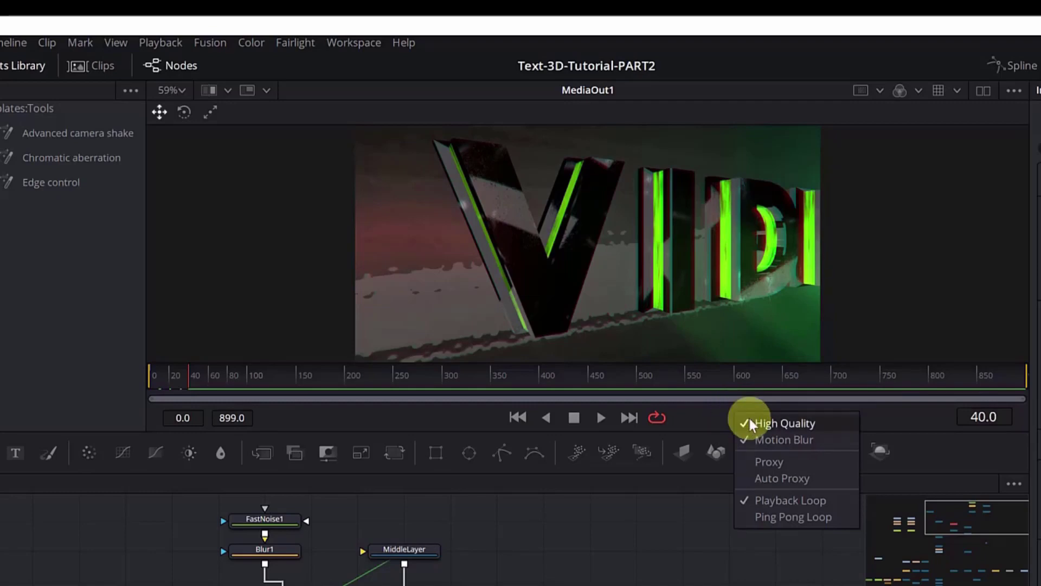
pyautogui.click(750, 423)
pyautogui.rightClick(730, 414)
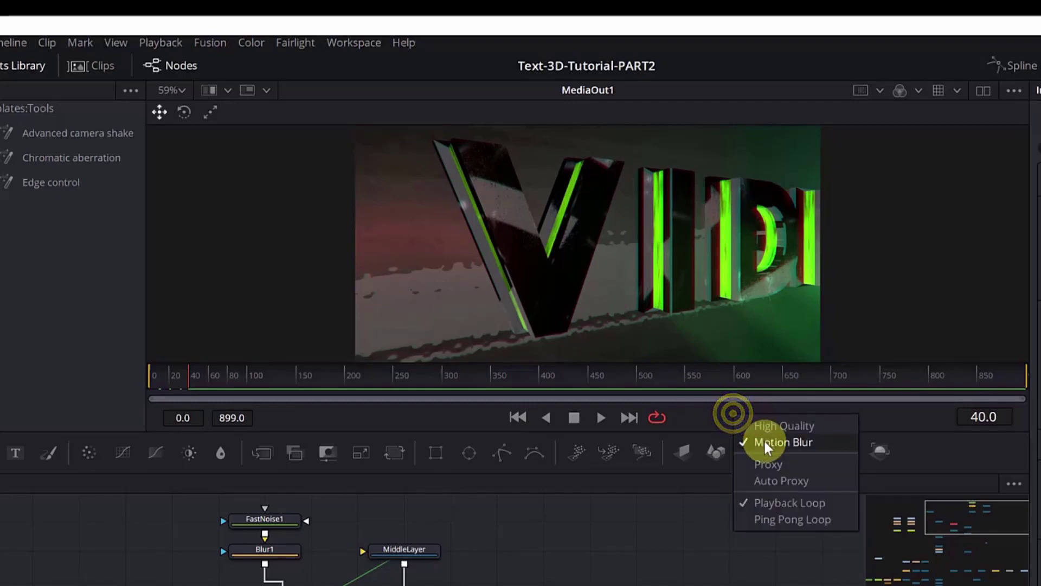
pyautogui.click(763, 438)
pyautogui.rightClick(742, 422)
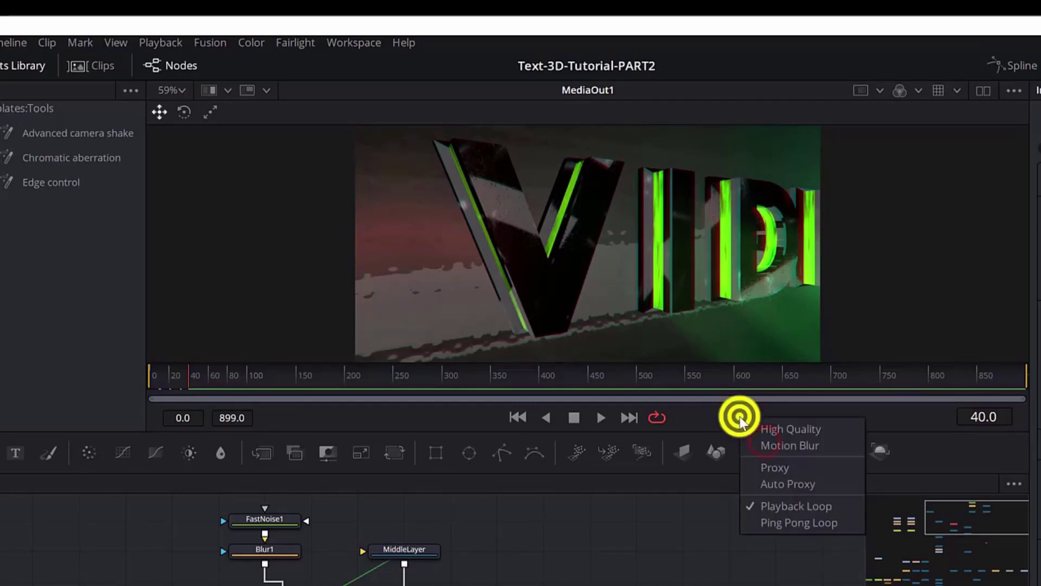
pyautogui.click(787, 463)
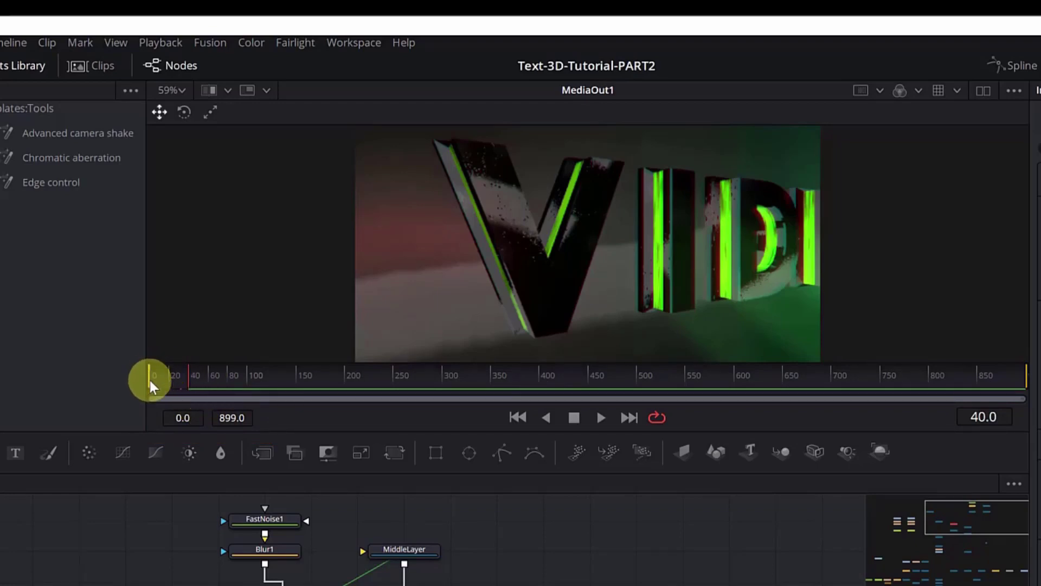
# Step: Set the render range to end at frame 60 and preview the FrontLayer animation, stopping the playback at the end
pyautogui.click(242, 417)
pyautogui.write('60')
pyautogui.press('Return')
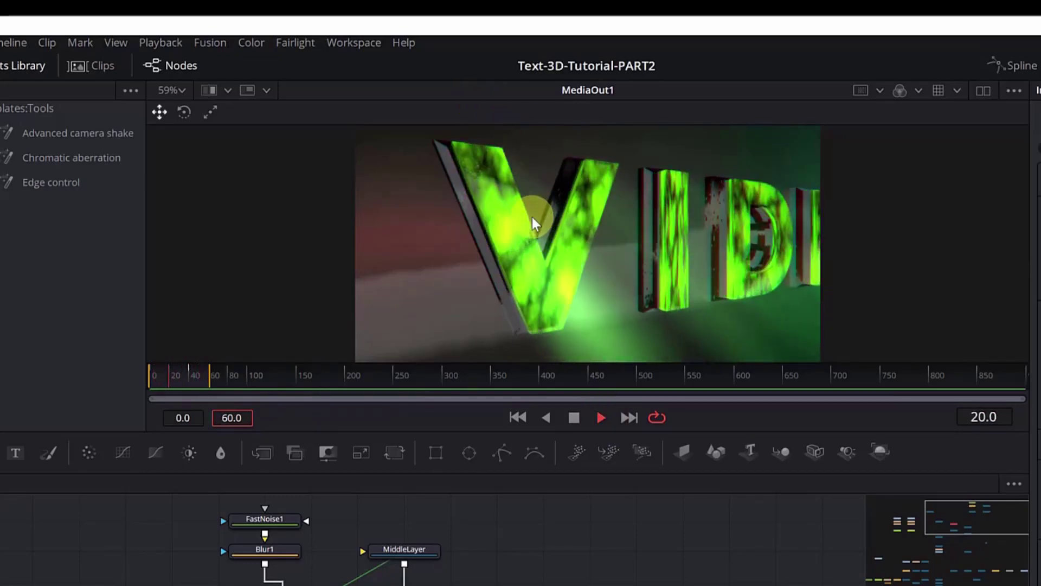
pyautogui.click(572, 417)
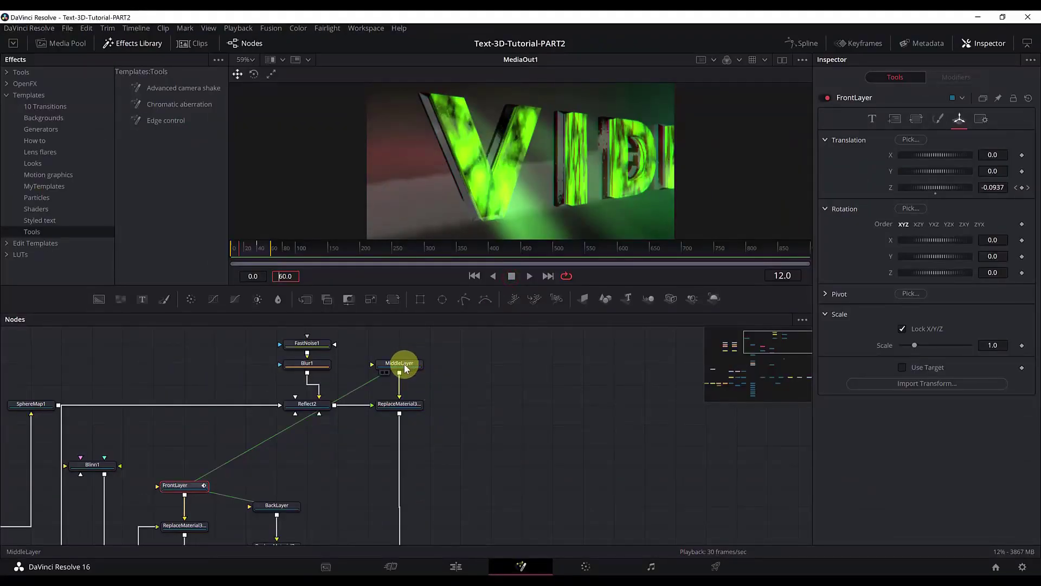
# Step: Keyframe the MiddleLayer node's Z translation at frame 0 with a value of -0.136
pyautogui.click(402, 365)
pyautogui.moveTo(237, 248); pyautogui.dragTo(227, 248)
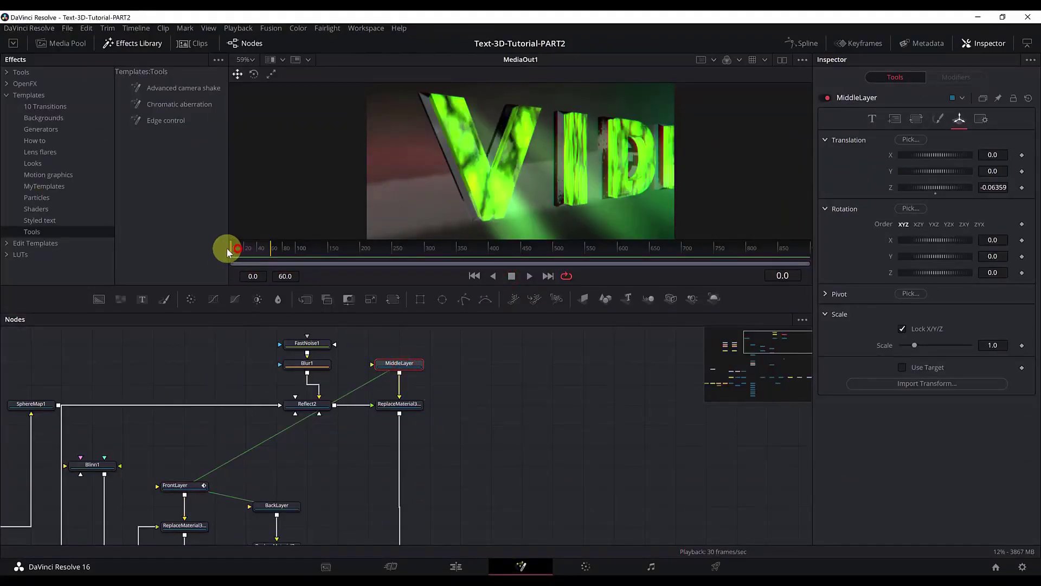
pyautogui.click(1022, 188)
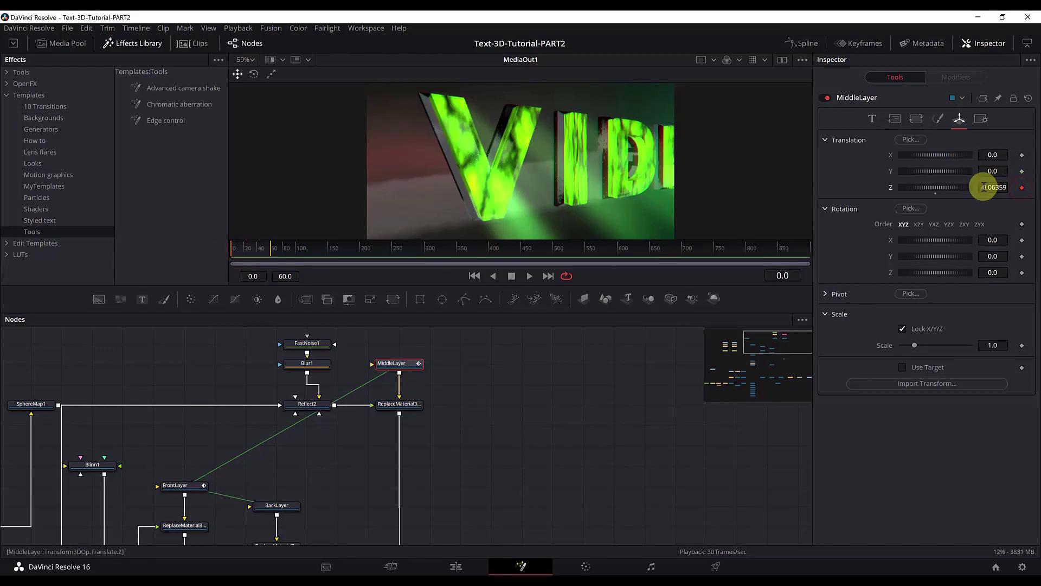
pyautogui.click(984, 187)
pyautogui.write('-0.')
pyautogui.press('Tab')
# Step: Keyframe the MiddleLayer node's Z translation at frame 40 with a value of -0.06359732 and scrub the early frames to check it
pyautogui.click(256, 249)
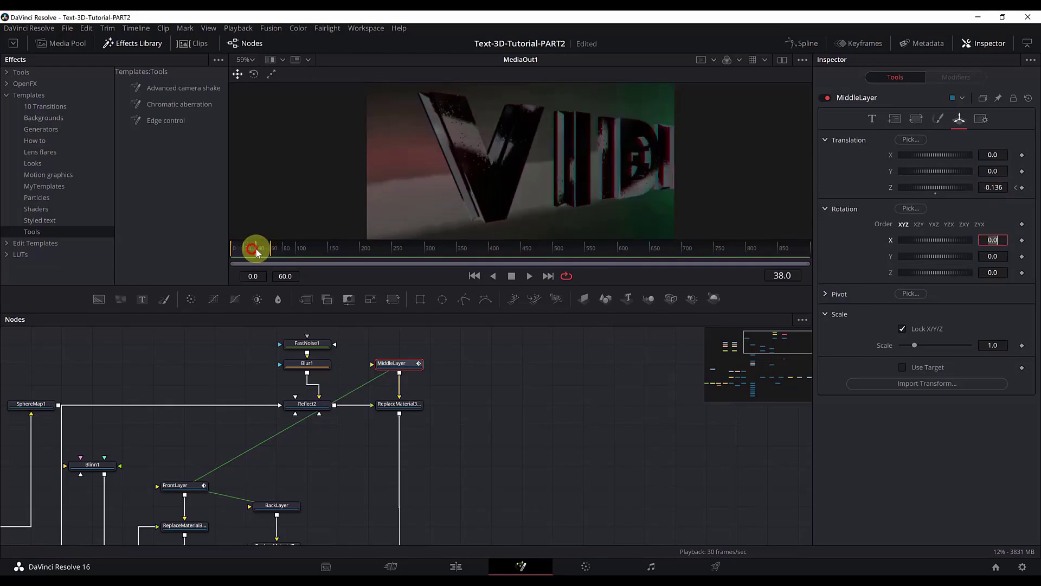
pyautogui.click(787, 275)
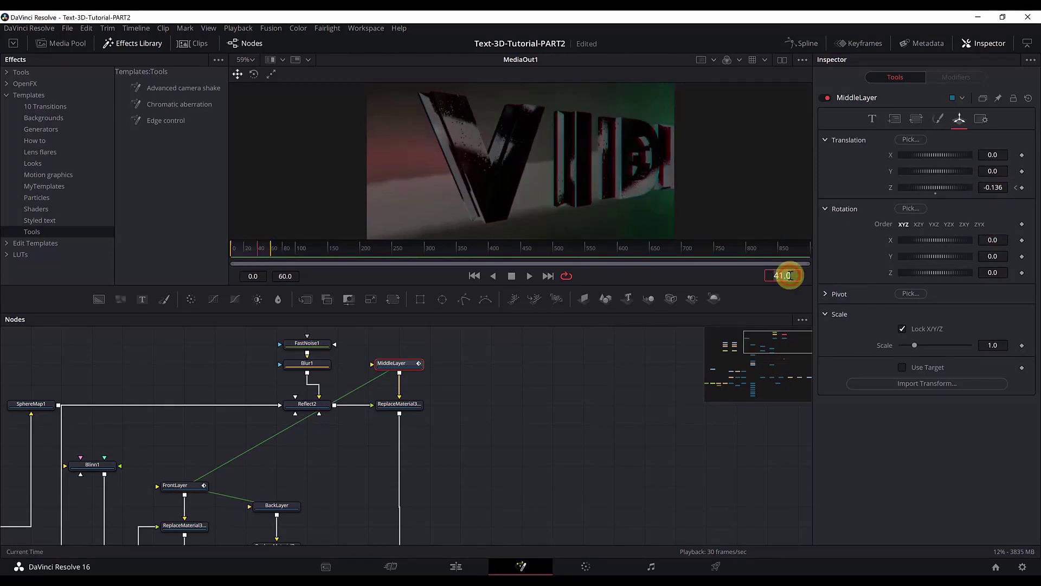
pyautogui.write('40')
pyautogui.press('Return')
pyautogui.click(990, 188)
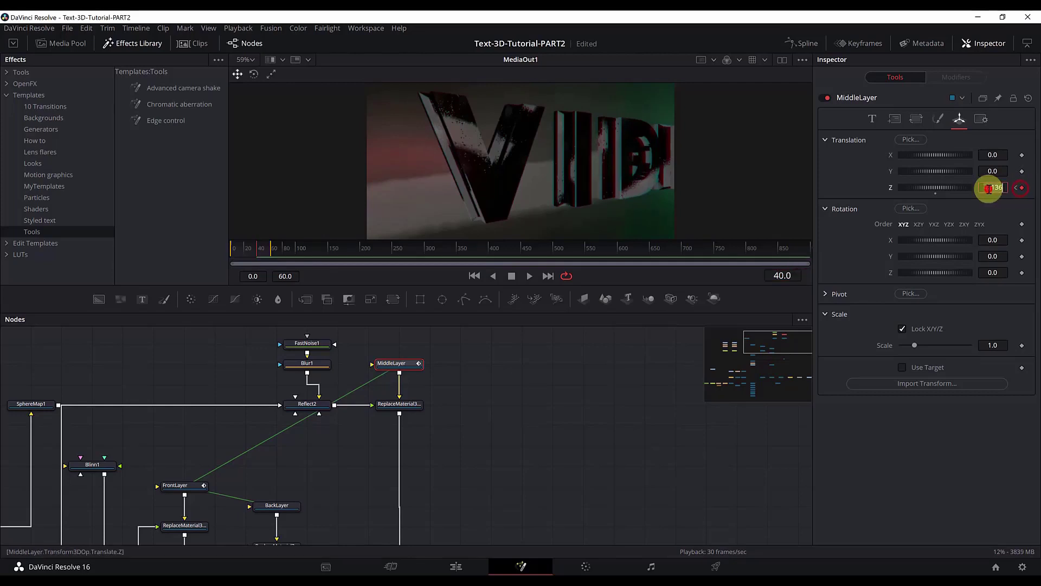
pyautogui.press('BackSpace')
pyautogui.write('0.15973')
pyautogui.press('Tab')
pyautogui.moveTo(243, 250); pyautogui.dragTo(238, 249)
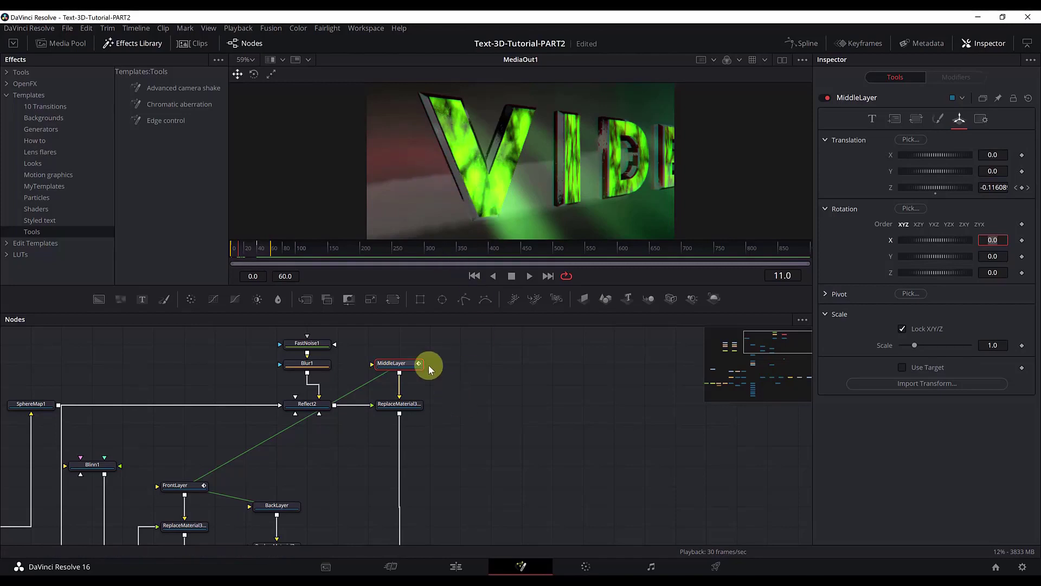
# Step: Show the MiddleLayer and FrontLayer Z Offset curves fitted in the Spline editor and smooth all their keyframes
pyautogui.click(806, 46)
pyautogui.moveTo(332, 368)
pyautogui.mouseDown()
pyautogui.moveTo(95, 372)
pyautogui.moveTo(138, 377)
pyautogui.mouseUp()
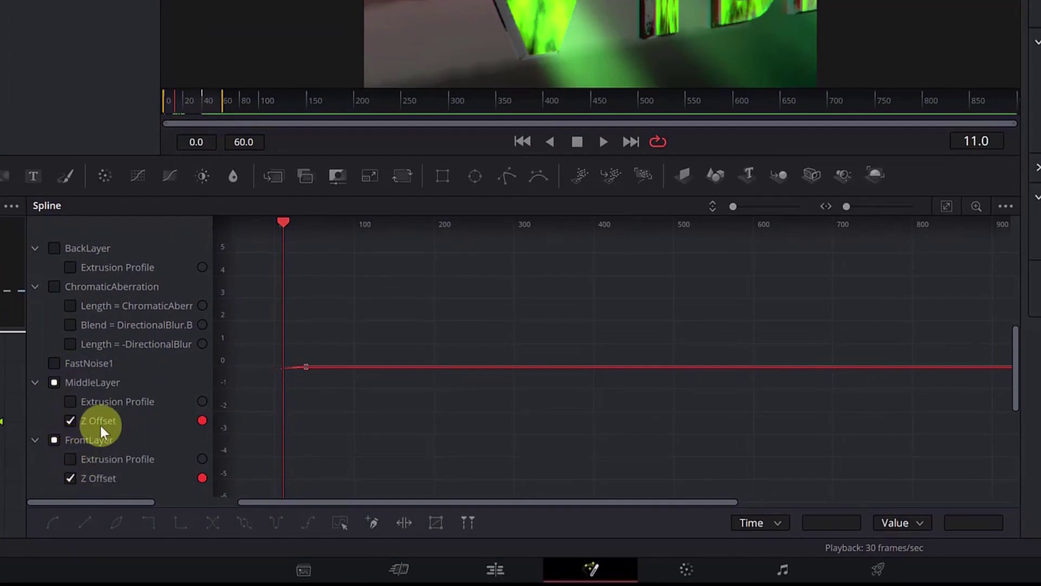
pyautogui.click(947, 207)
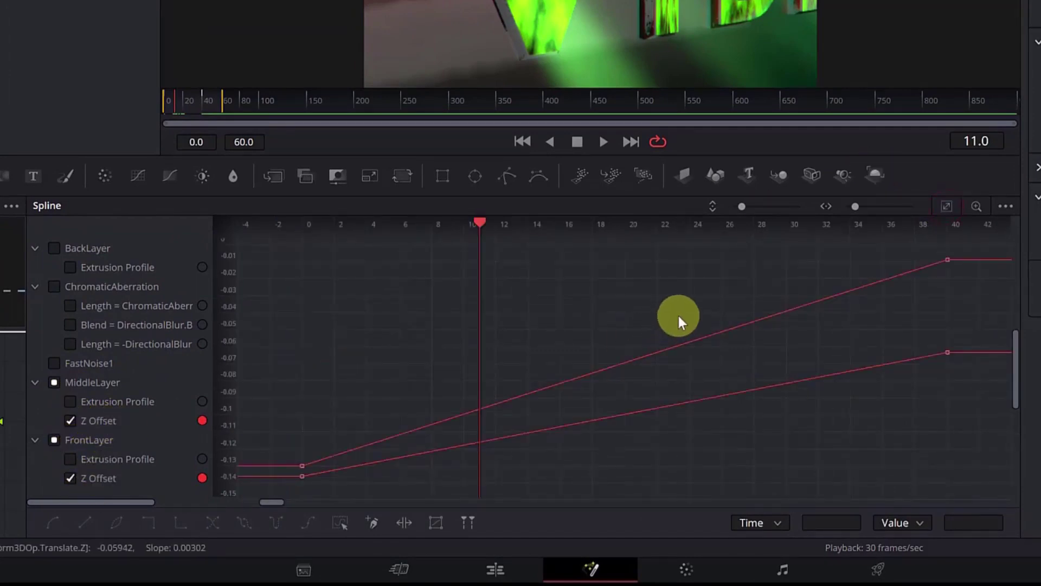
pyautogui.moveTo(279, 242); pyautogui.dragTo(1002, 490)
pyautogui.hotkey('shift', 's')
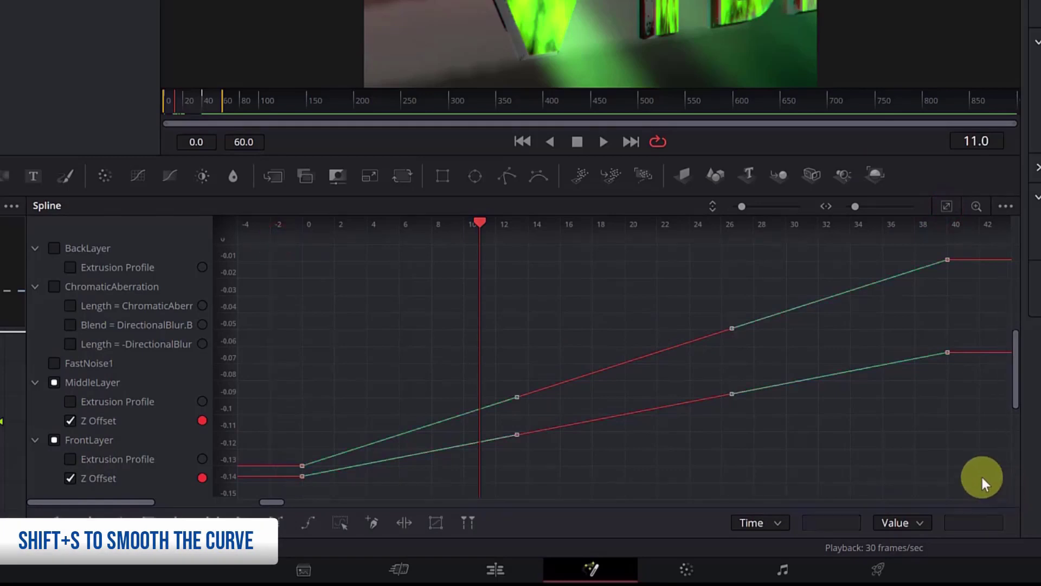
pyautogui.hotkey('shift', 's')
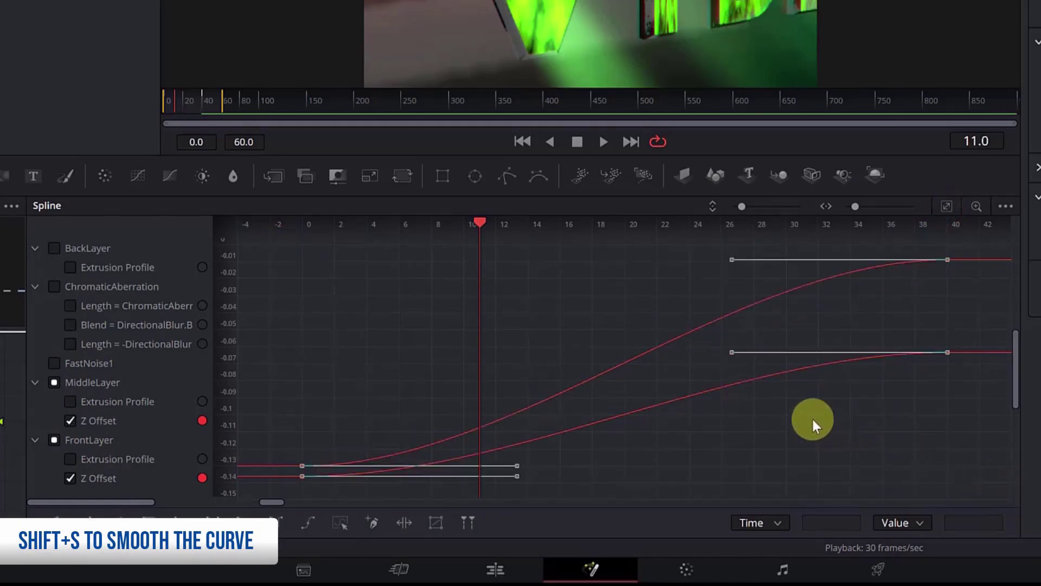
# Step: Display the ease values and lengthen both layers' curve handles, giving MiddleLayer about 55 ease in and 75 ease out
pyautogui.press('t')
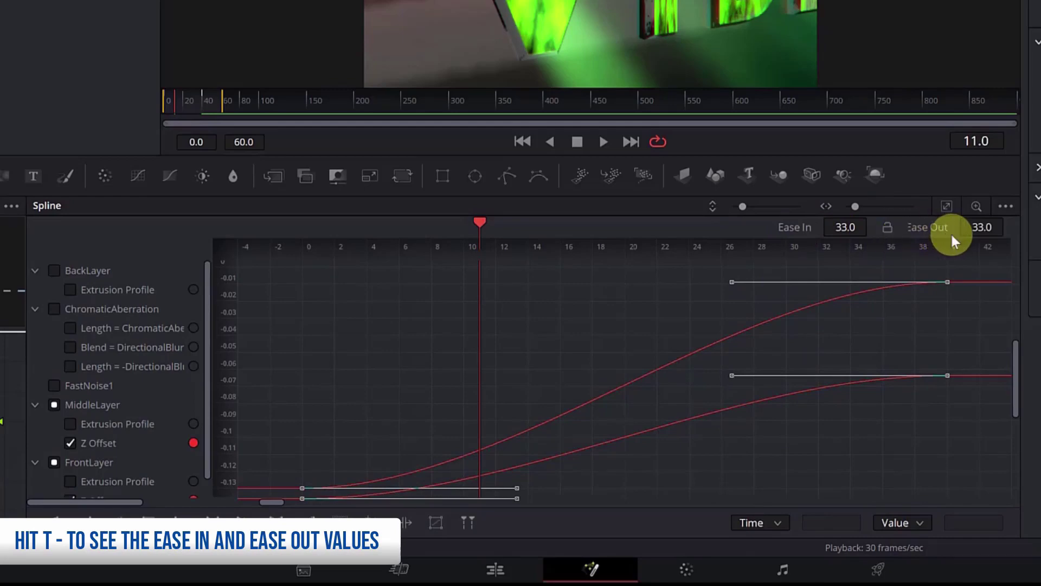
pyautogui.scroll(-2, 669, 347)
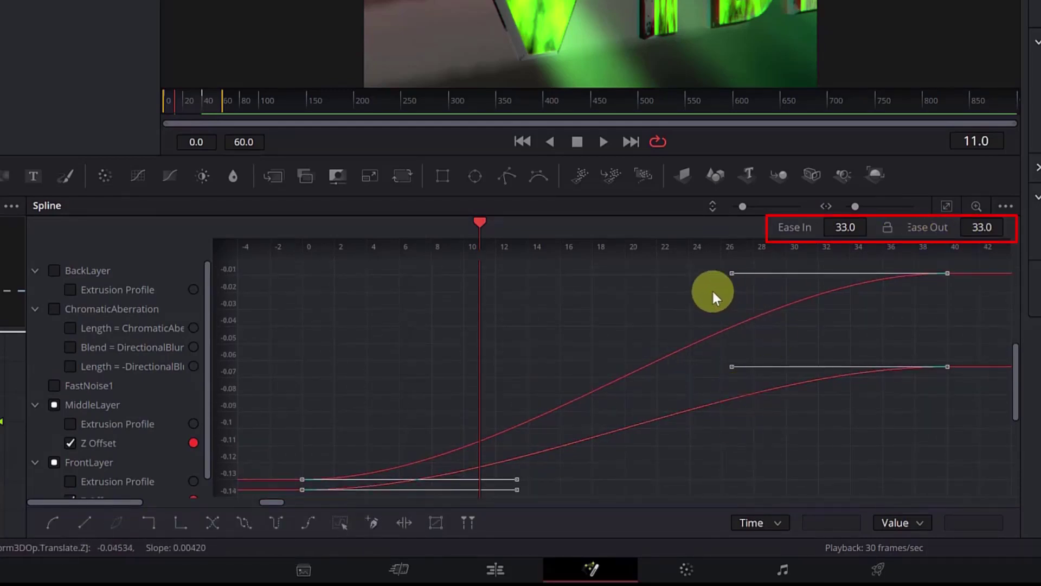
pyautogui.click(948, 273)
pyautogui.moveTo(732, 273); pyautogui.dragTo(691, 274)
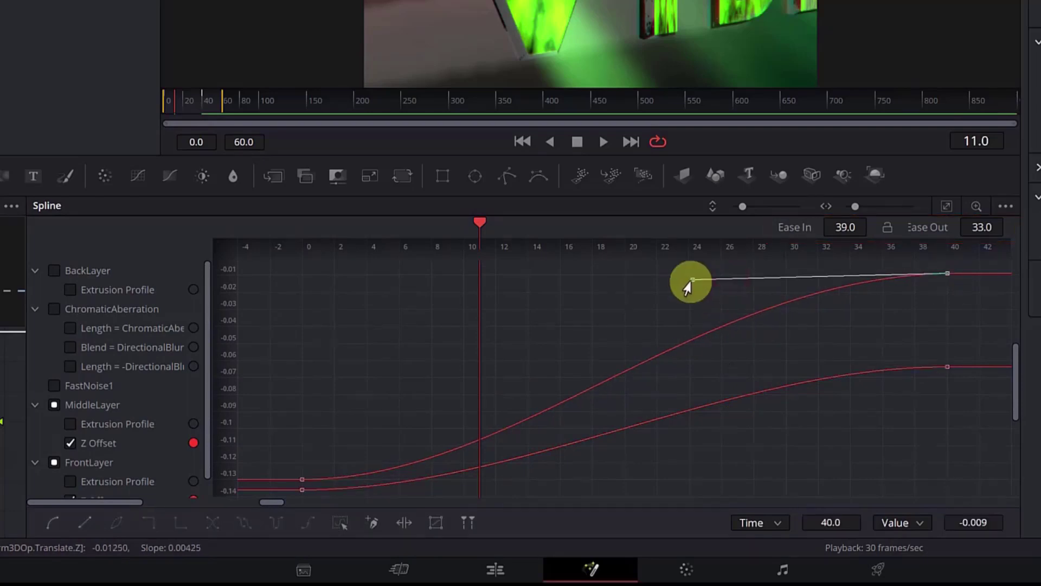
pyautogui.click(302, 478)
pyautogui.moveTo(518, 484); pyautogui.dragTo(777, 484)
pyautogui.click(948, 358)
pyautogui.moveTo(732, 360); pyautogui.dragTo(588, 423)
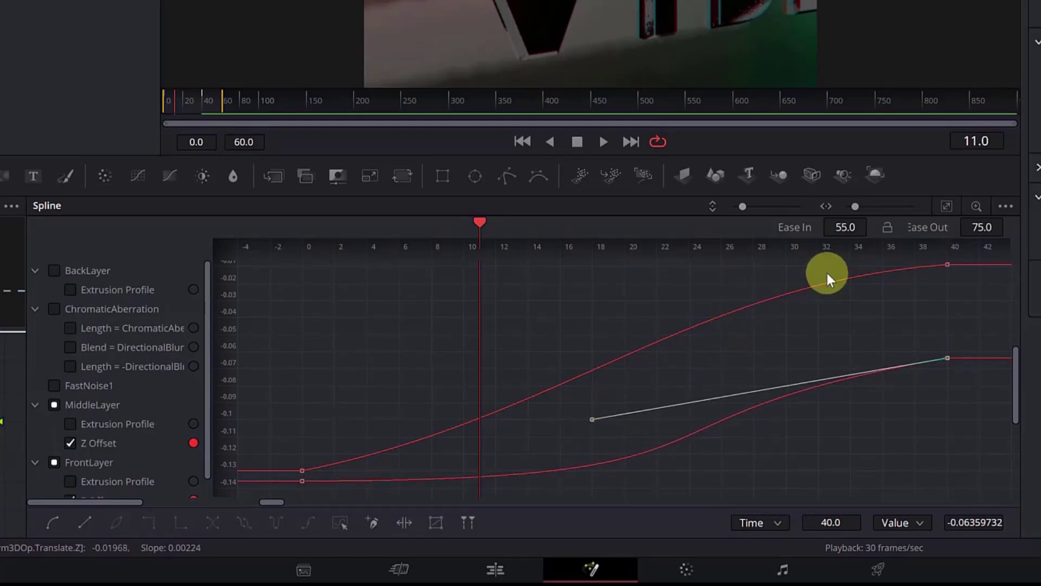
# Step: Select the keyframes of both curves and slightly raise the handle of MiddleLayer's frame 40 keyframe
pyautogui.click(844, 227)
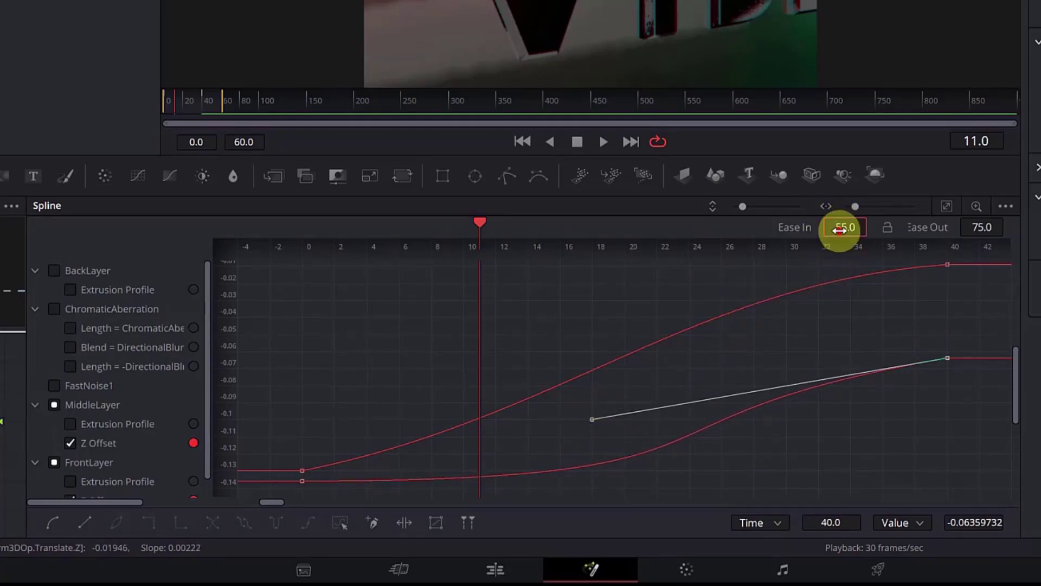
pyautogui.click(983, 228)
pyautogui.moveTo(265, 283); pyautogui.dragTo(925, 502)
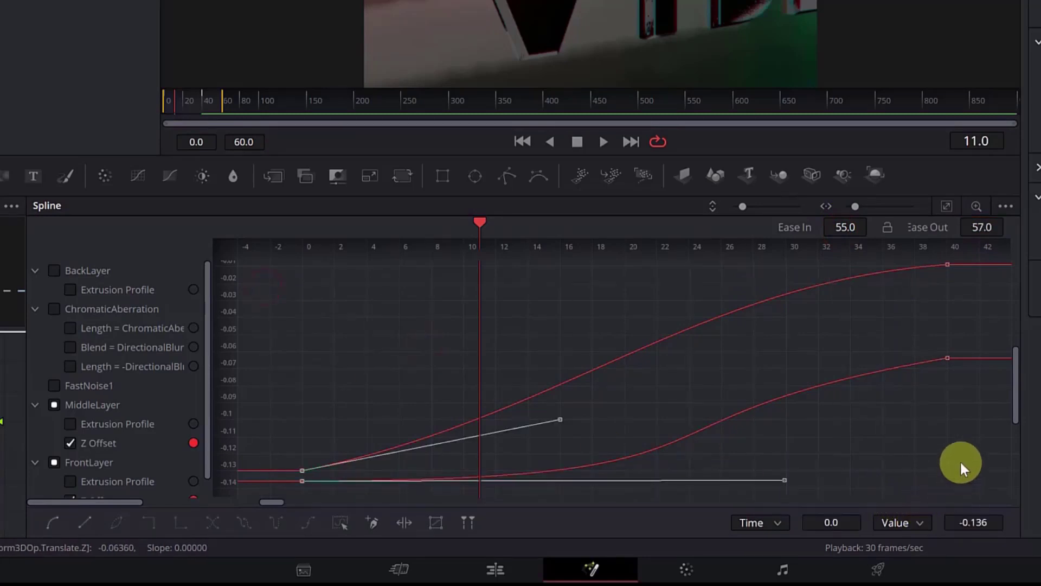
pyautogui.moveTo(272, 261); pyautogui.dragTo(1006, 510)
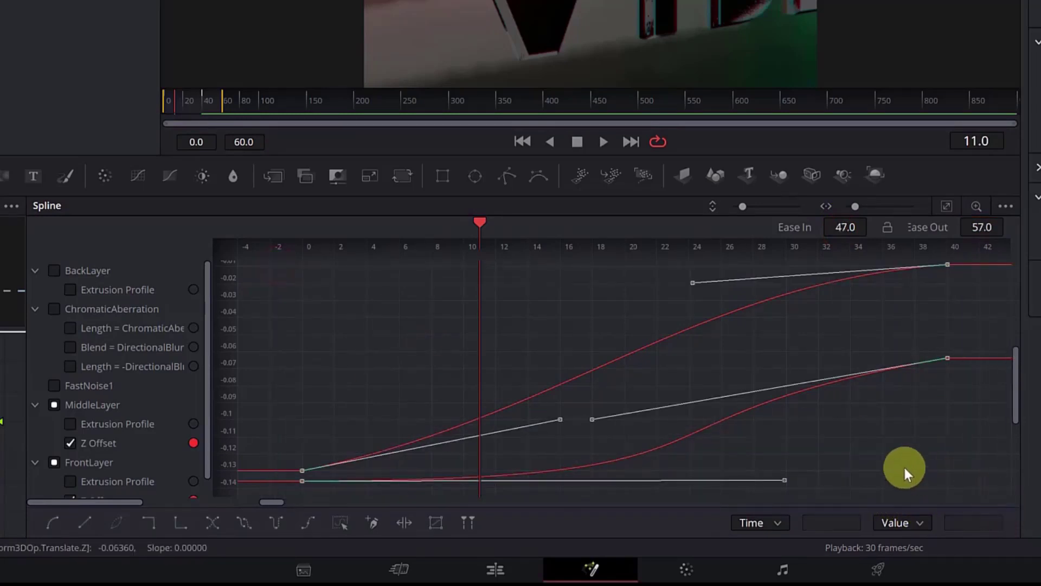
pyautogui.moveTo(591, 423); pyautogui.dragTo(591, 408)
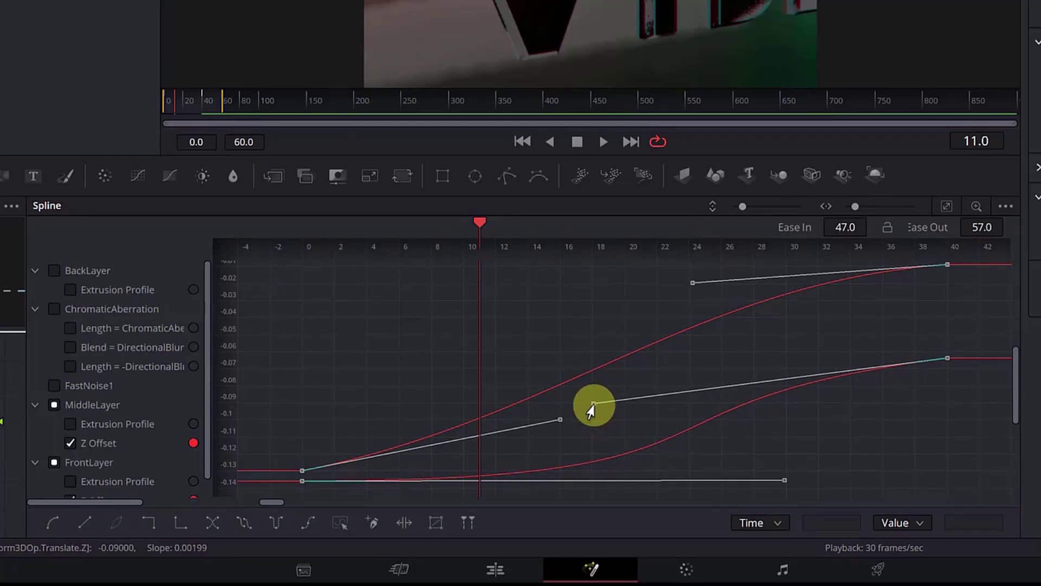
pyautogui.click(600, 406)
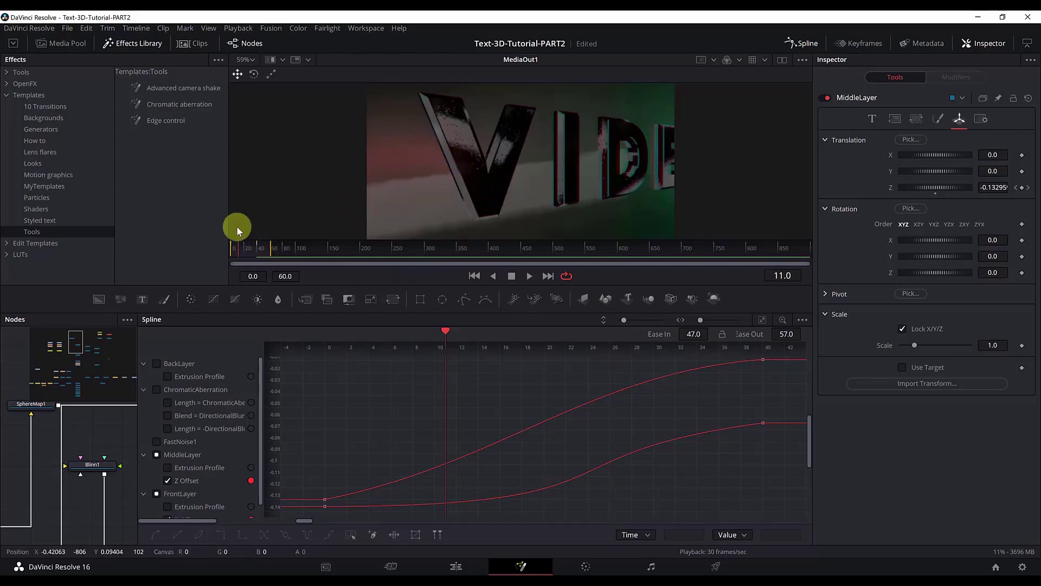
# Step: Play the animation from the start to preview the eased layer movement, and stop playback partway
pyautogui.click(234, 249)
pyautogui.click(528, 277)
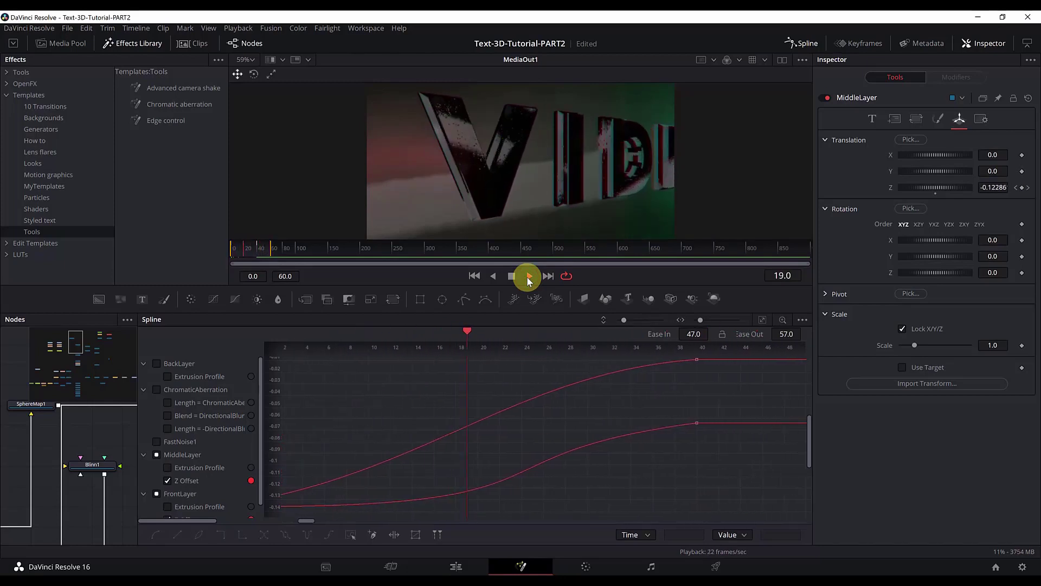
pyautogui.click(512, 276)
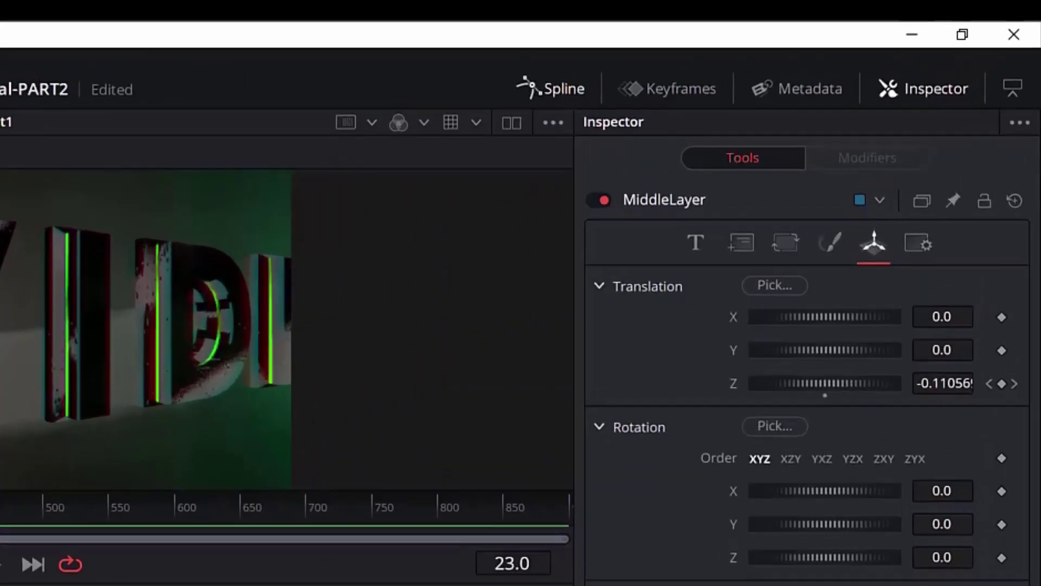
# Step: Close the Spline editor and select the Camera3D1 node
pyautogui.click(561, 91)
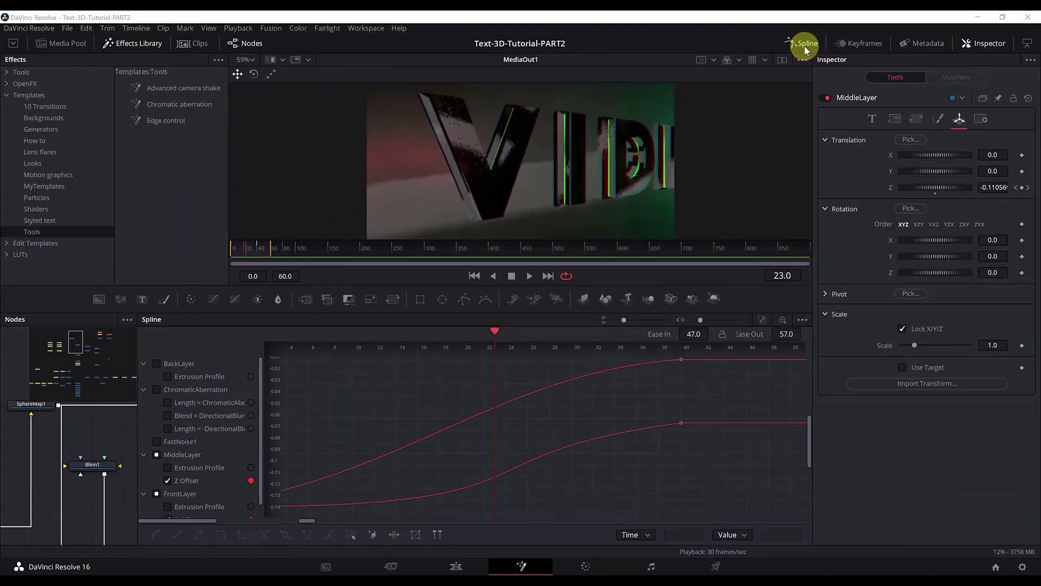
pyautogui.click(804, 46)
pyautogui.scroll(5, 416, 431)
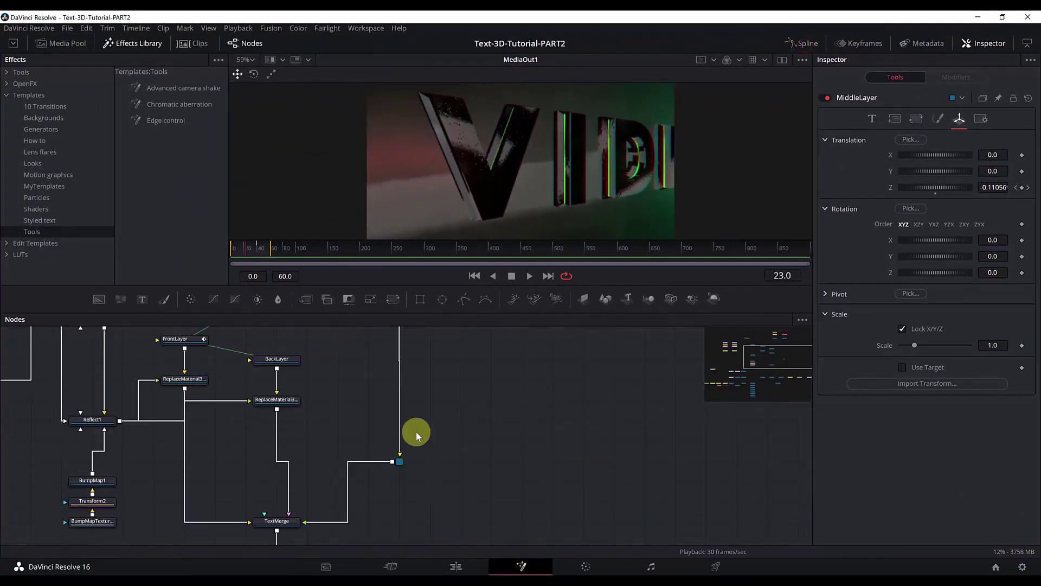
pyautogui.click(341, 524)
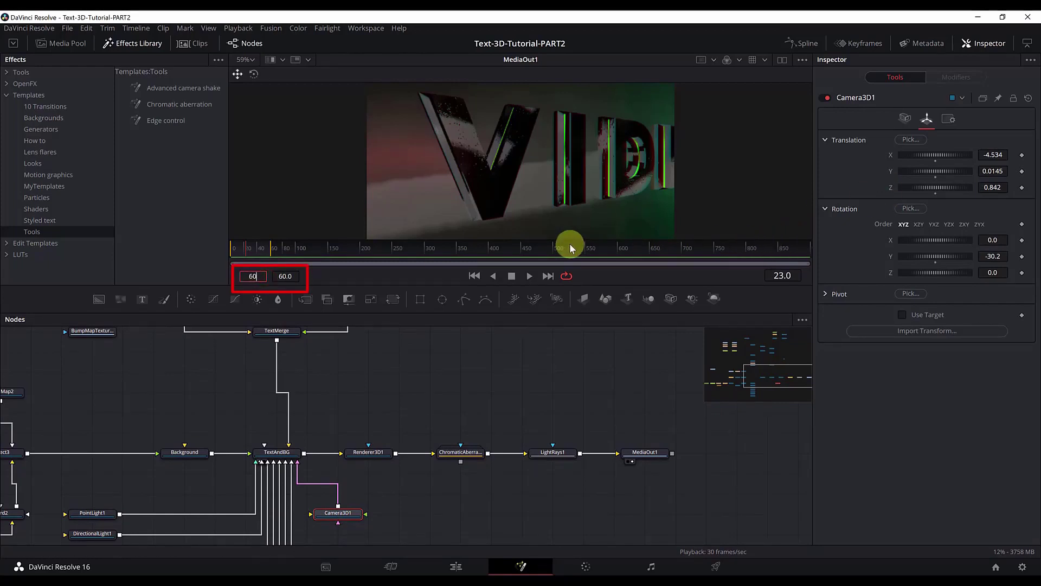
# Step: Set the render range to run from frame 60 to frame 899
pyautogui.press('Tab')
pyautogui.click(818, 245)
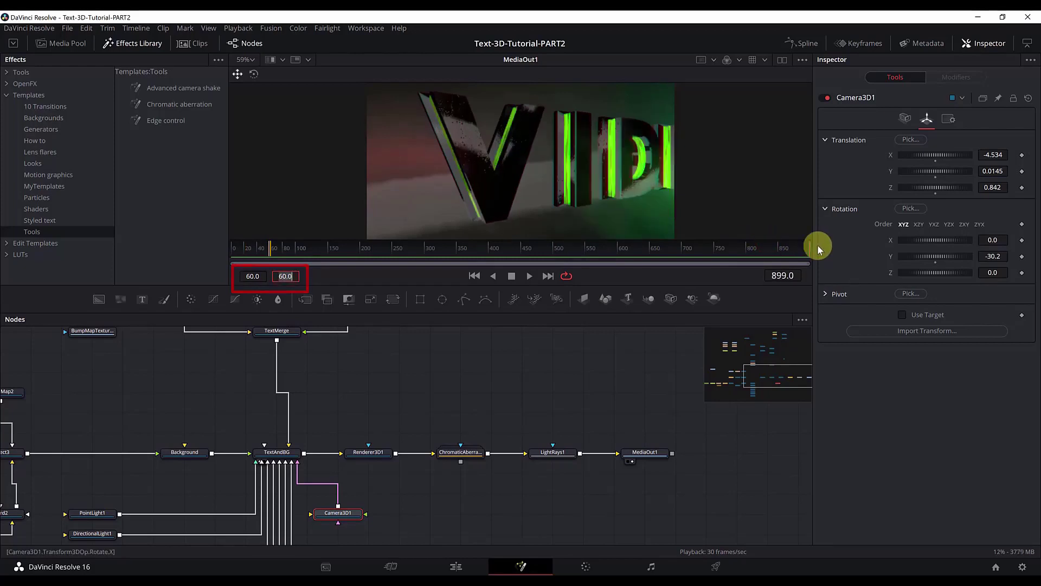
pyautogui.write('89')
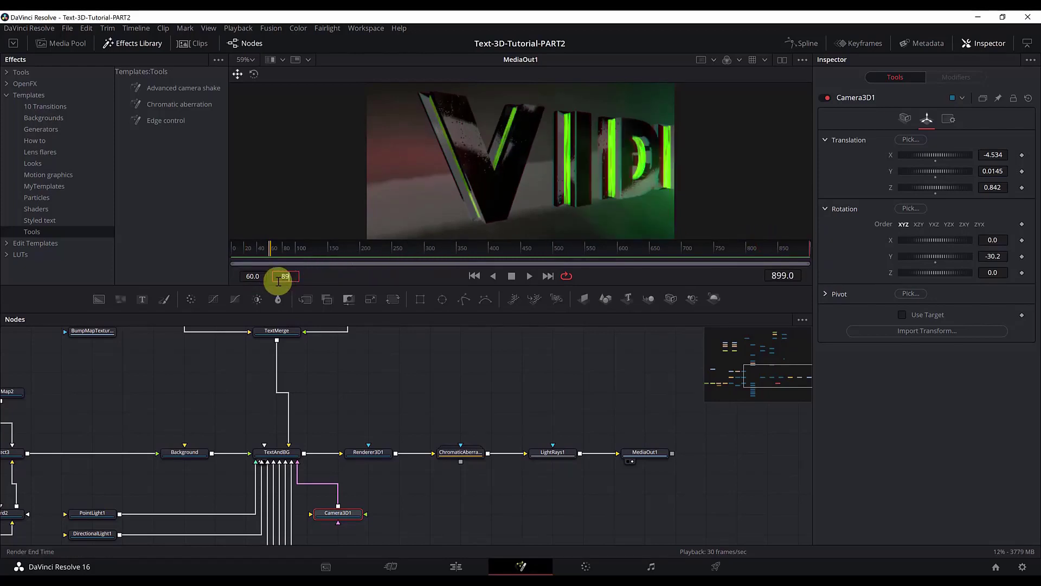
pyautogui.write('9')
pyautogui.press('Return')
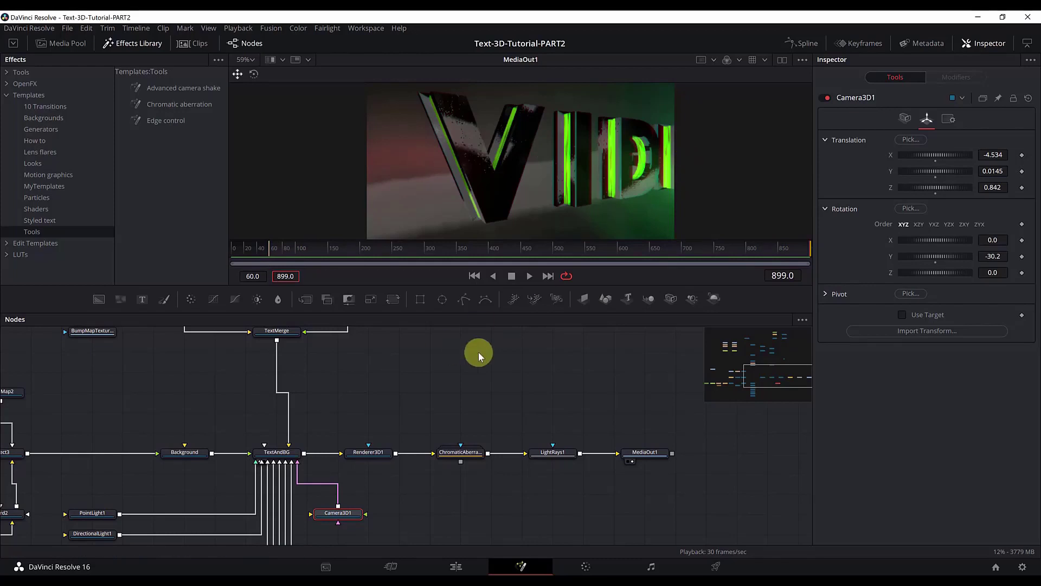
# Step: Add a keyframe to Camera3D1's X translation at frame 60
pyautogui.click(271, 252)
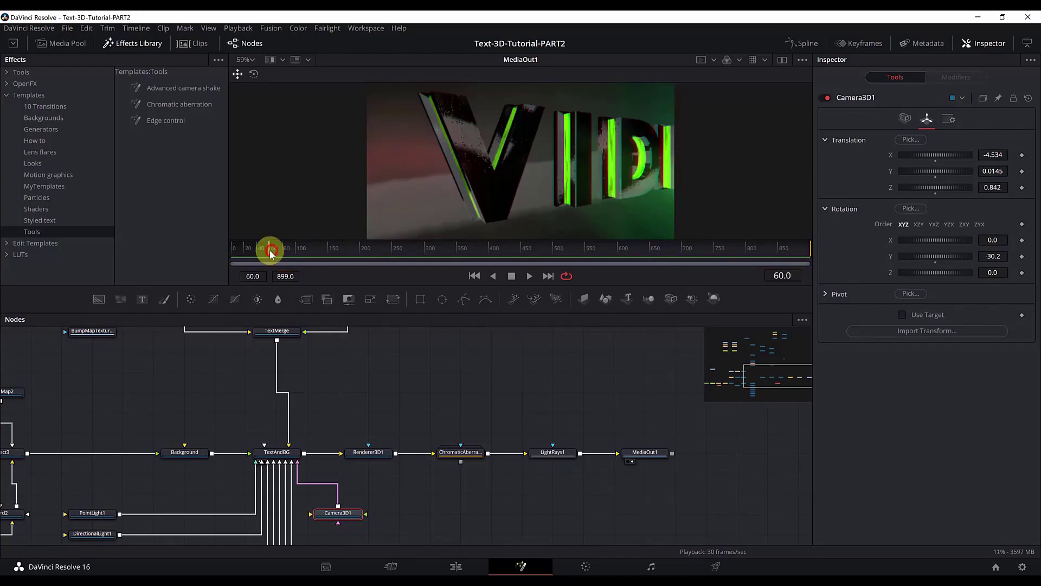
pyautogui.click(781, 276)
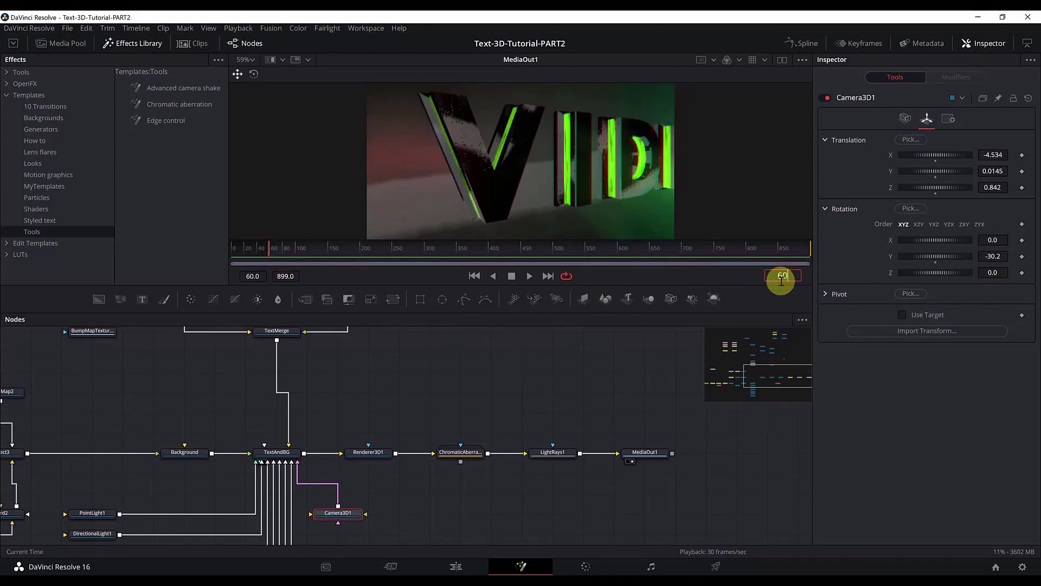
pyautogui.click(1023, 157)
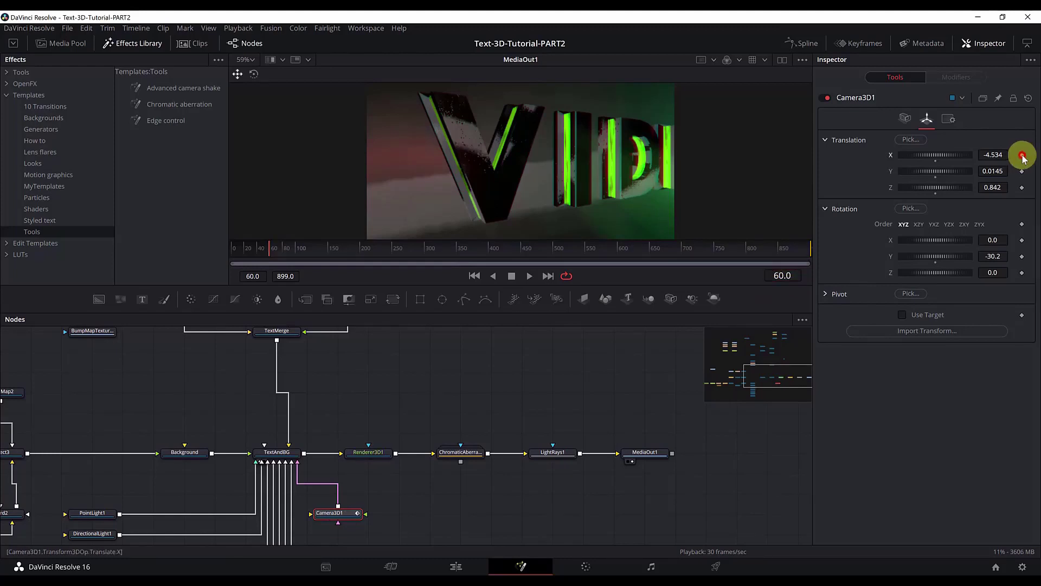
# Step: Keyframe Camera3D1's X translation at frame 899 with a value of 4.77 and scrub the timeline to check the camera move
pyautogui.moveTo(713, 248); pyautogui.dragTo(818, 252)
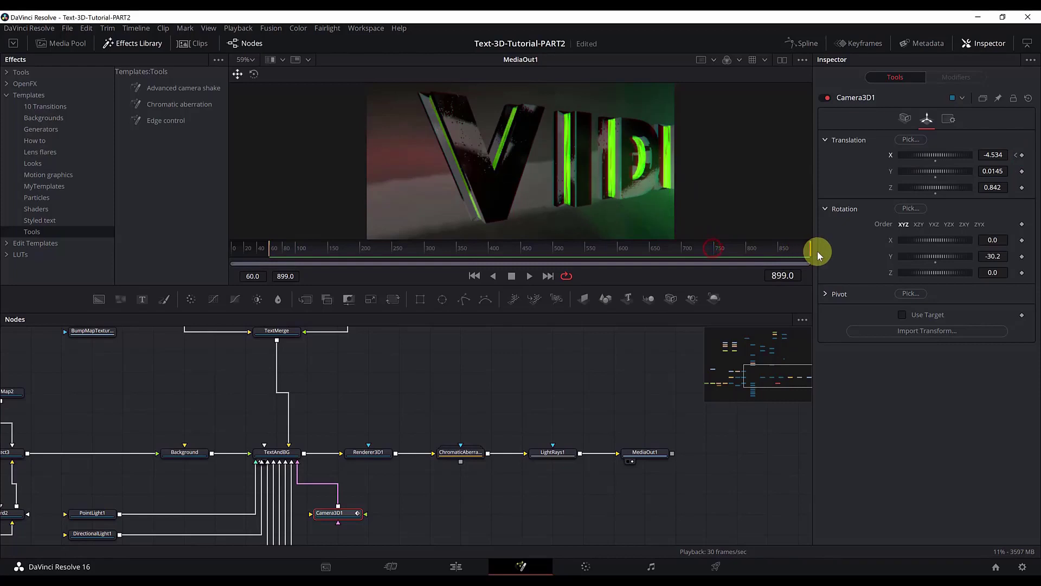
pyautogui.click(1022, 156)
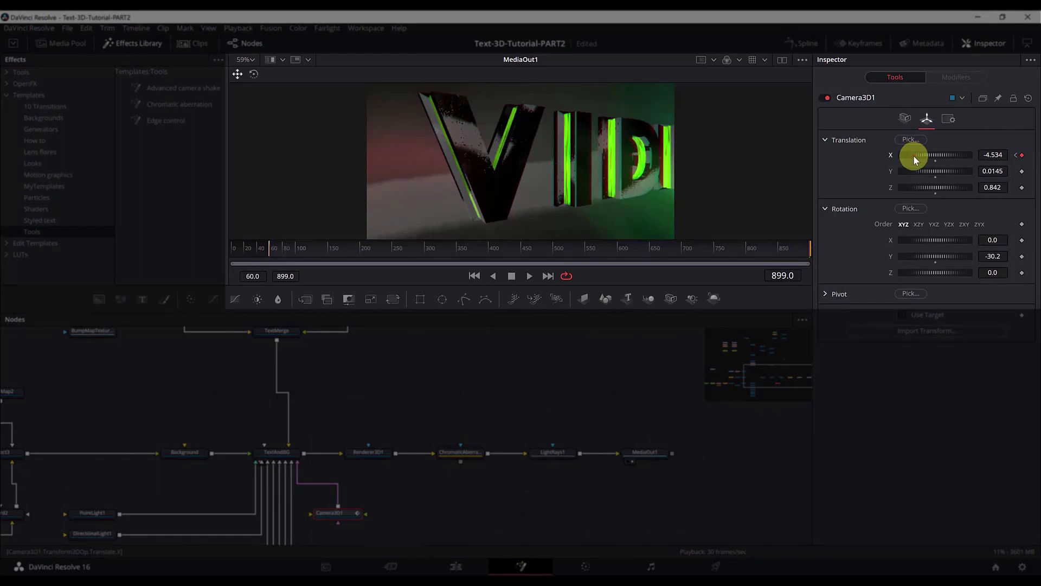
pyautogui.moveTo(914, 155); pyautogui.dragTo(949, 162)
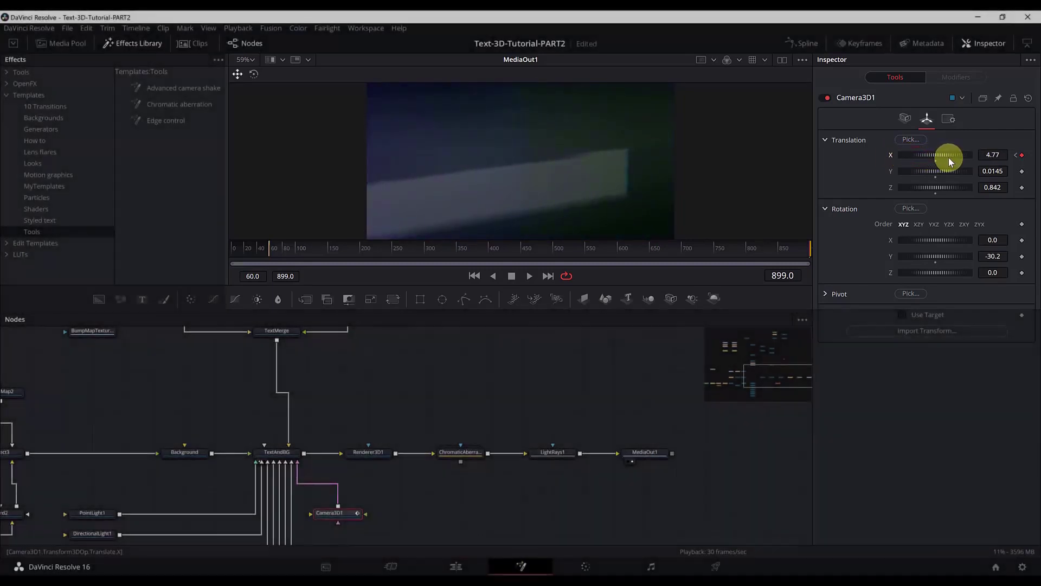
pyautogui.moveTo(271, 249); pyautogui.dragTo(373, 252)
pyautogui.moveTo(399, 255); pyautogui.dragTo(269, 259)
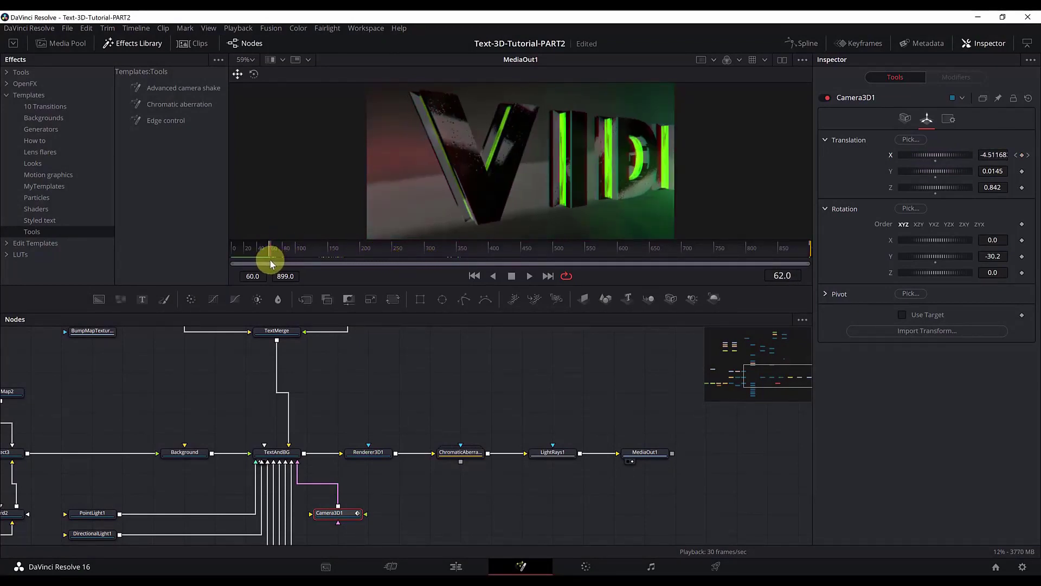
# Step: Open the Spline editor, fit the curves and hide the MiddleLayer and FrontLayer curves so only Camera3D1's X Offset is displayed
pyautogui.click(807, 44)
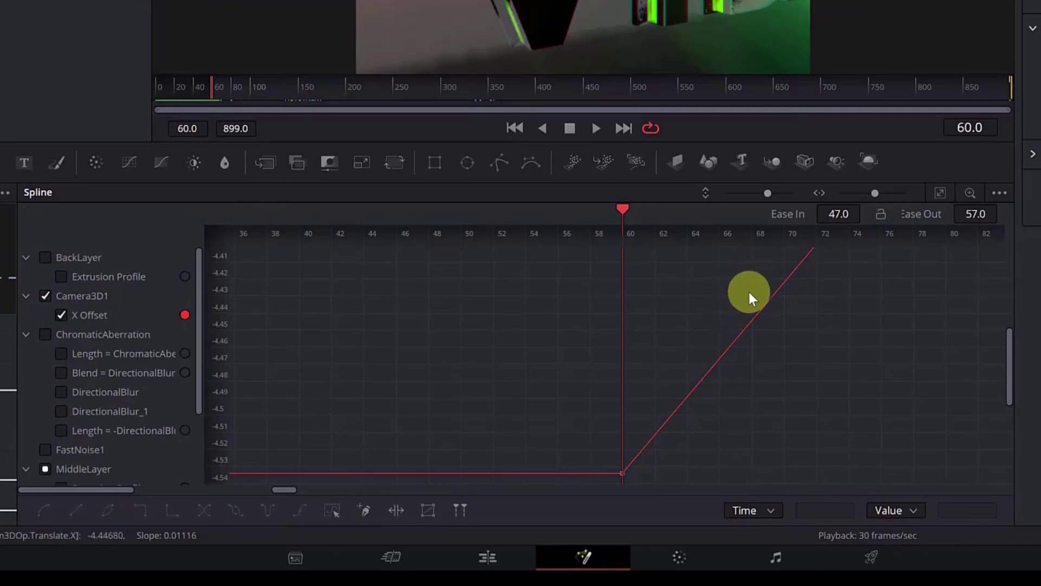
pyautogui.click(942, 192)
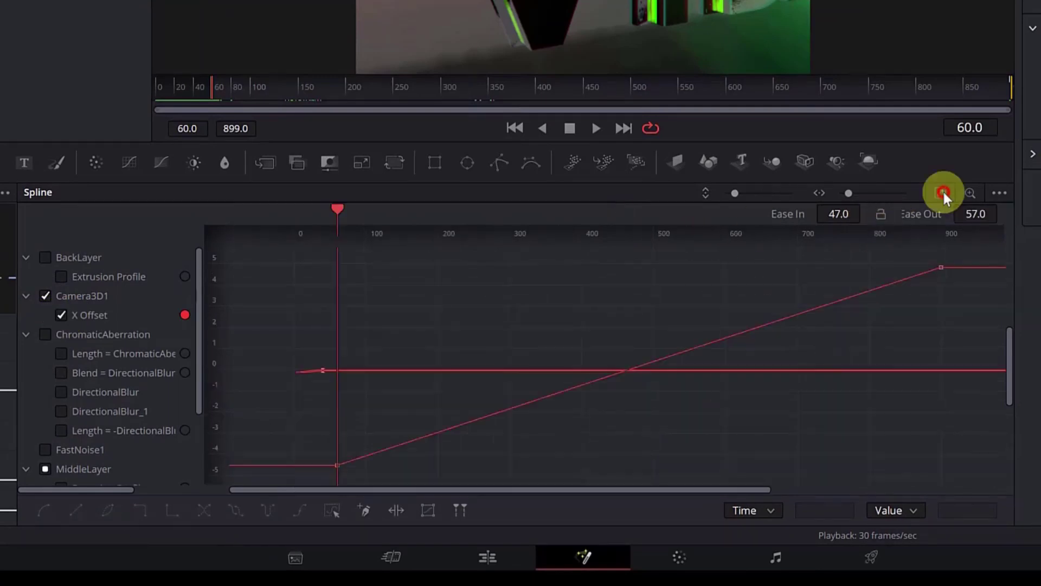
pyautogui.scroll(-3, 95, 426)
pyautogui.scroll(-1, 87, 437)
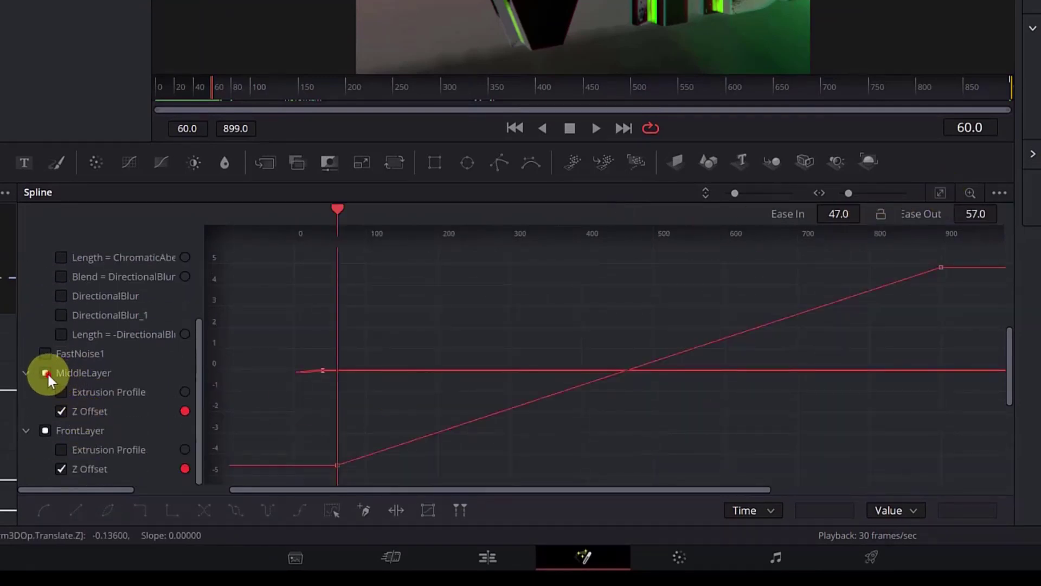
pyautogui.click(46, 373)
pyautogui.click(46, 430)
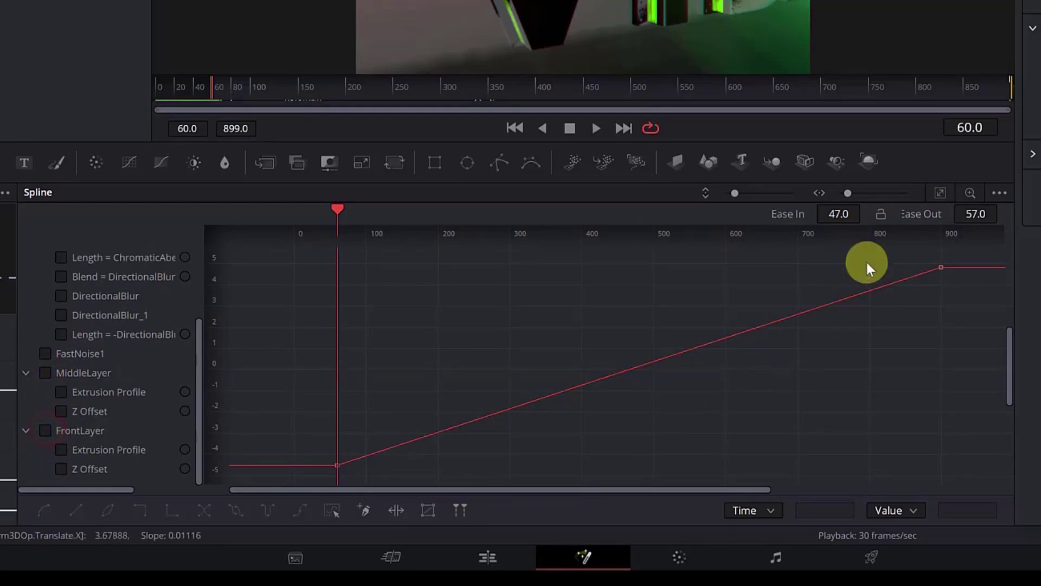
pyautogui.scroll(4, 108, 368)
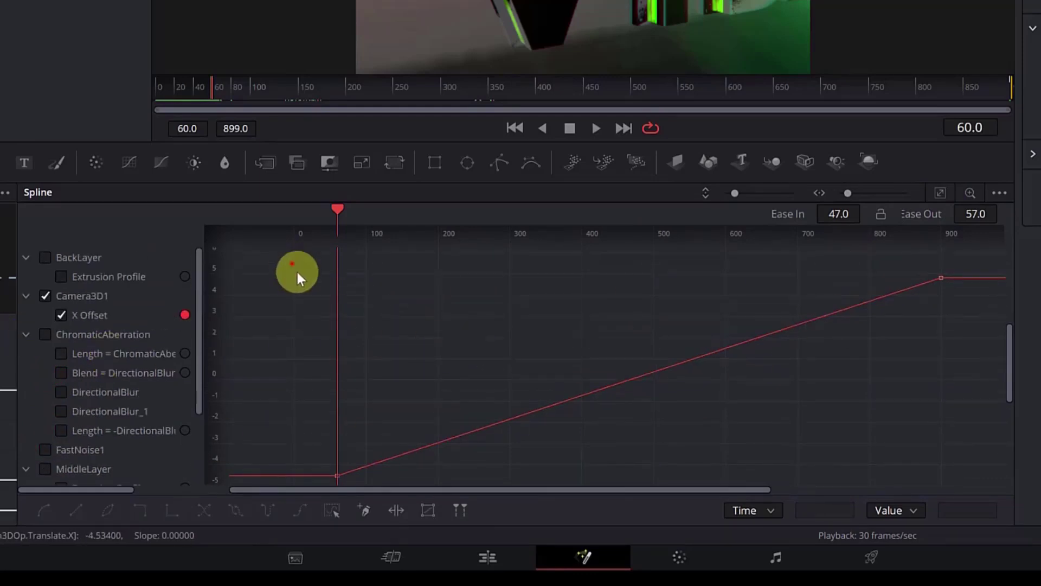
# Step: Smooth both keyframes of Camera3D1's X Offset curve and lengthen their handles to Ease In 51 and Ease Out 49
pyautogui.moveTo(293, 264); pyautogui.dragTo(1003, 502)
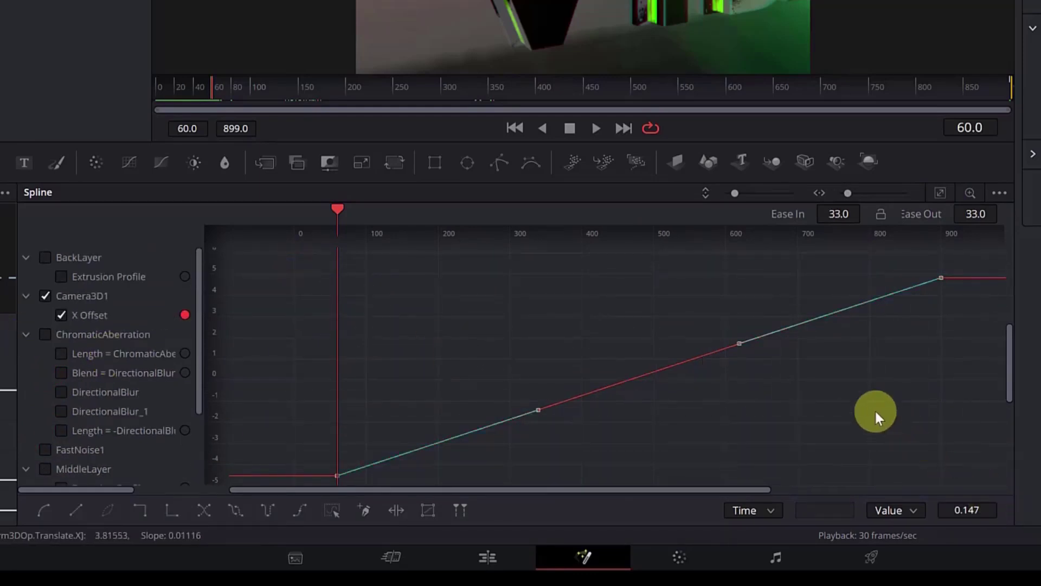
pyautogui.press('s')
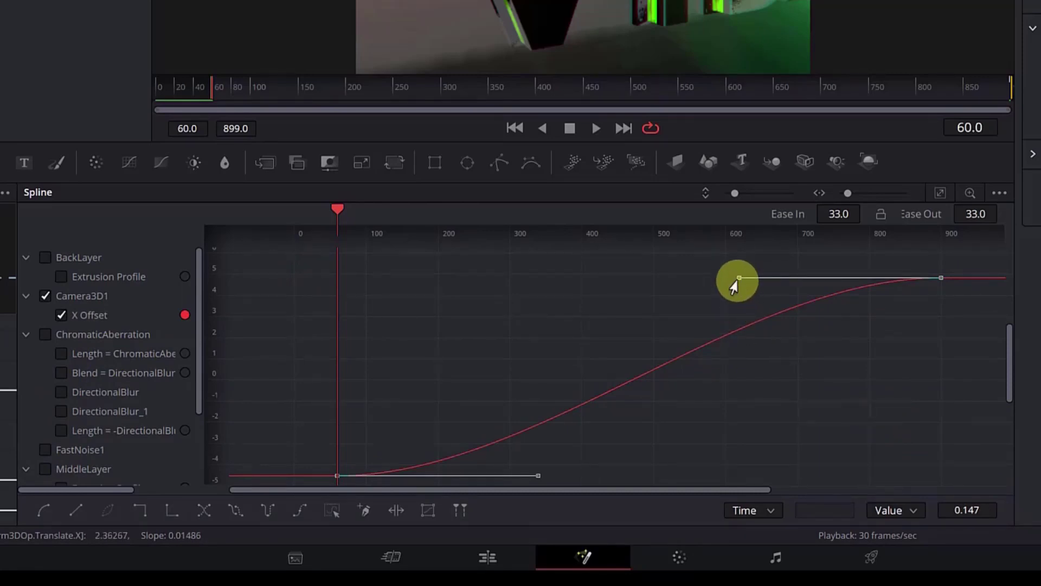
pyautogui.moveTo(738, 278); pyautogui.dragTo(635, 284)
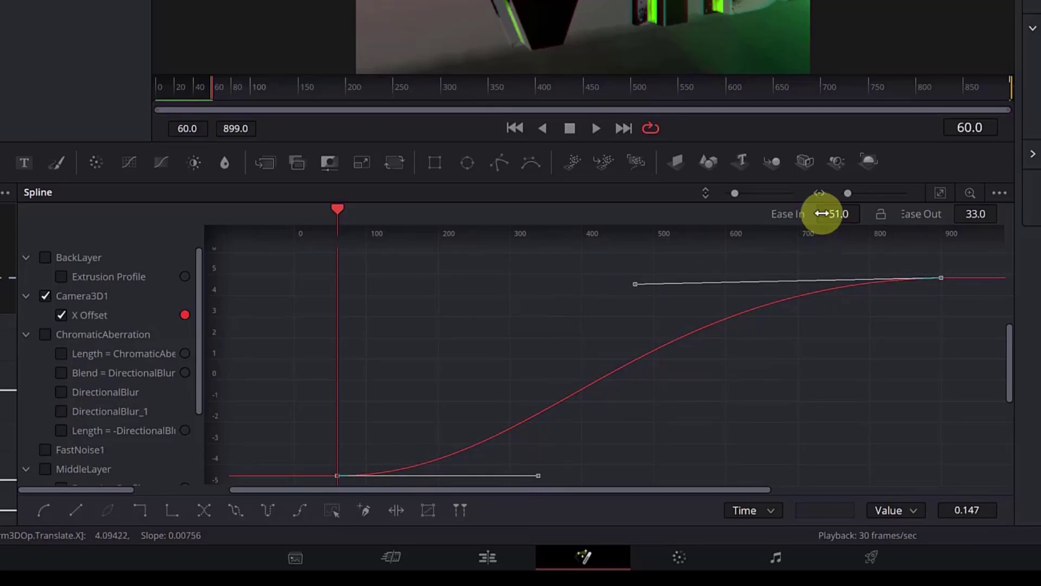
pyautogui.click(974, 214)
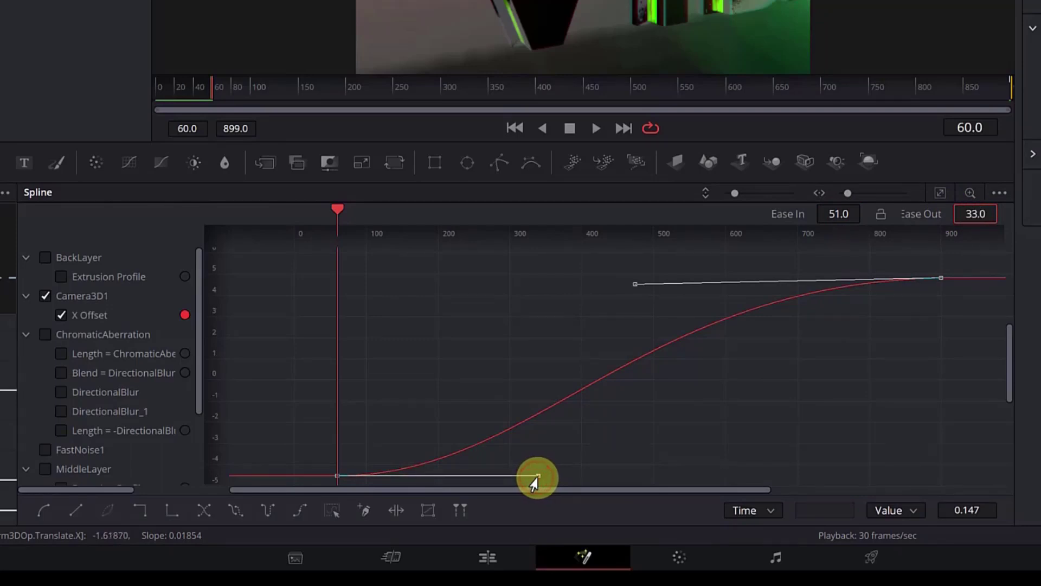
pyautogui.moveTo(537, 477); pyautogui.dragTo(628, 461)
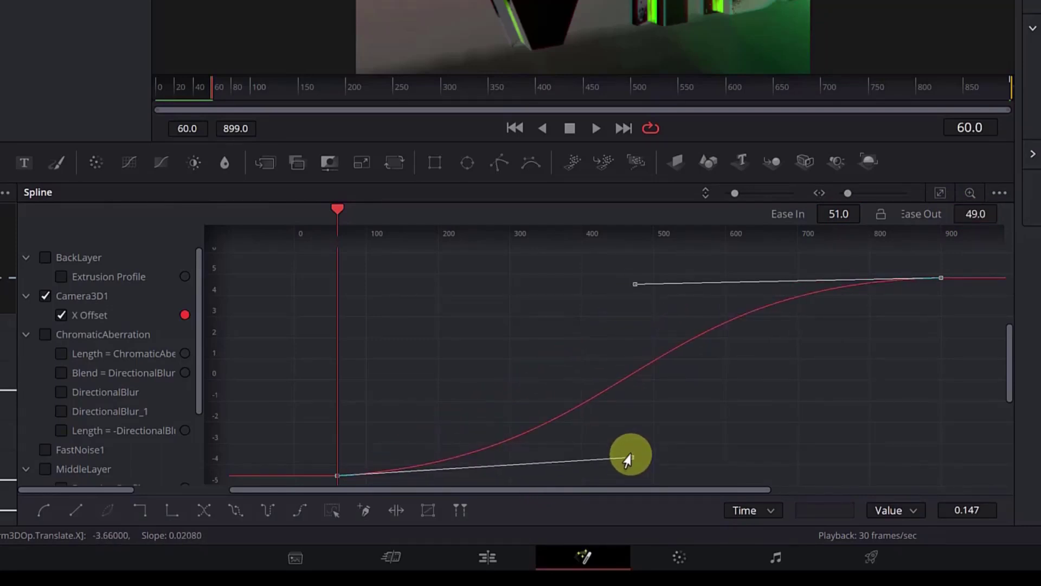
# Step: Scrub through the eased camera move in Fusion and review the composition on the Edit page timeline
pyautogui.click(344, 89)
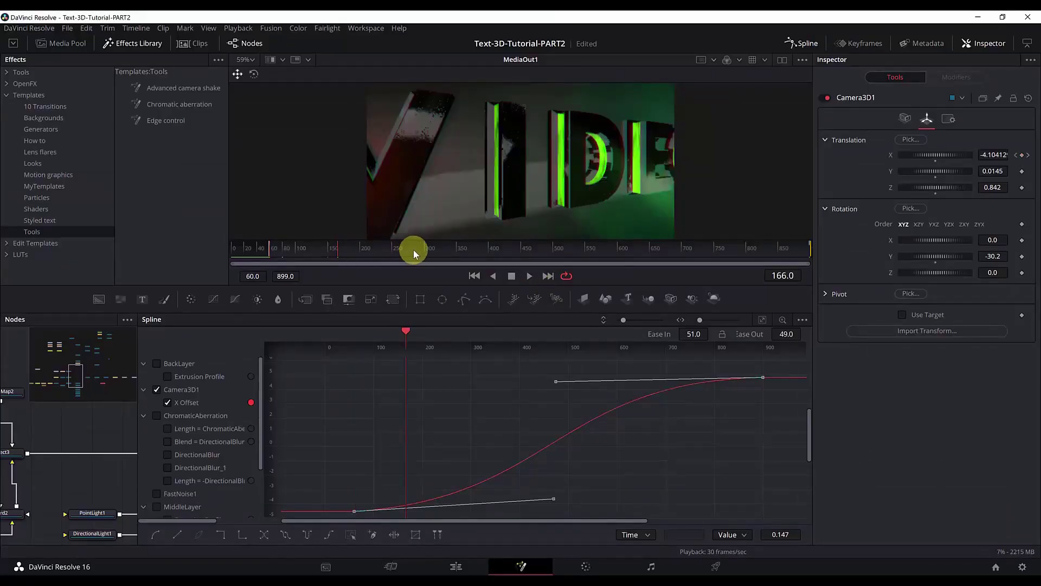
pyautogui.click(466, 249)
pyautogui.hotkey('shift', '4')
pyautogui.click(453, 329)
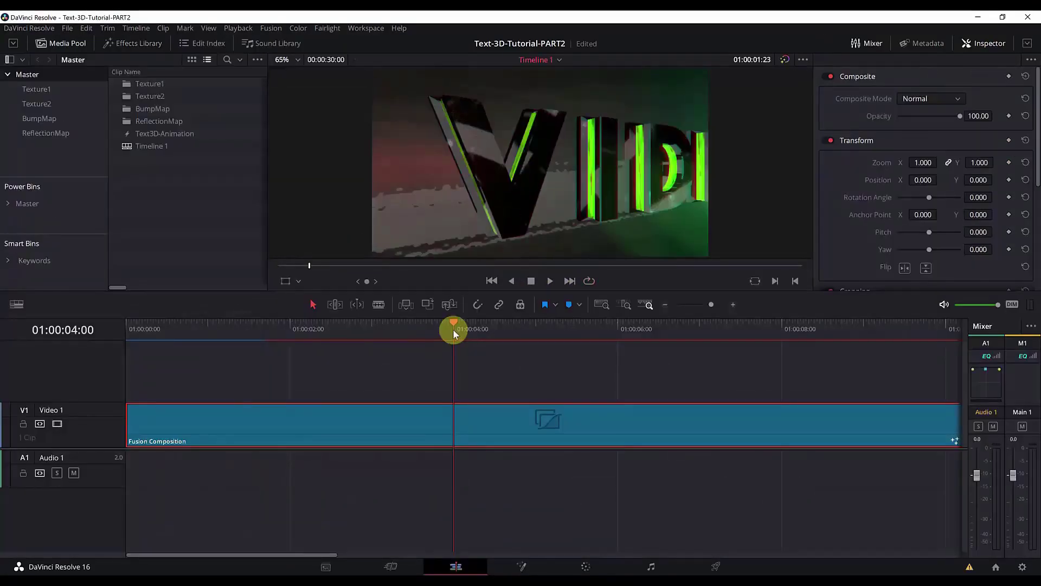
pyautogui.click(554, 320)
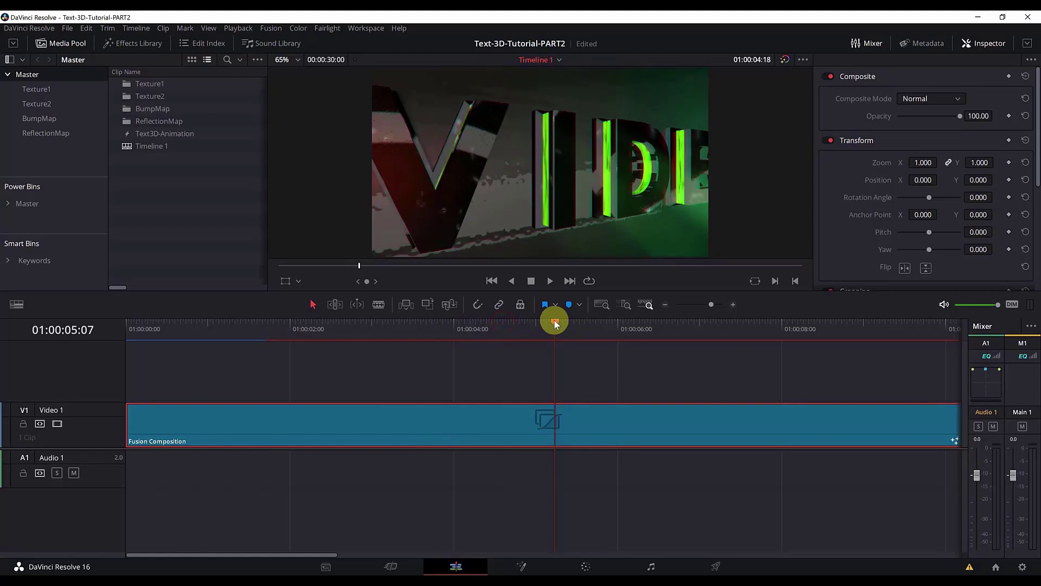
pyautogui.press('End')
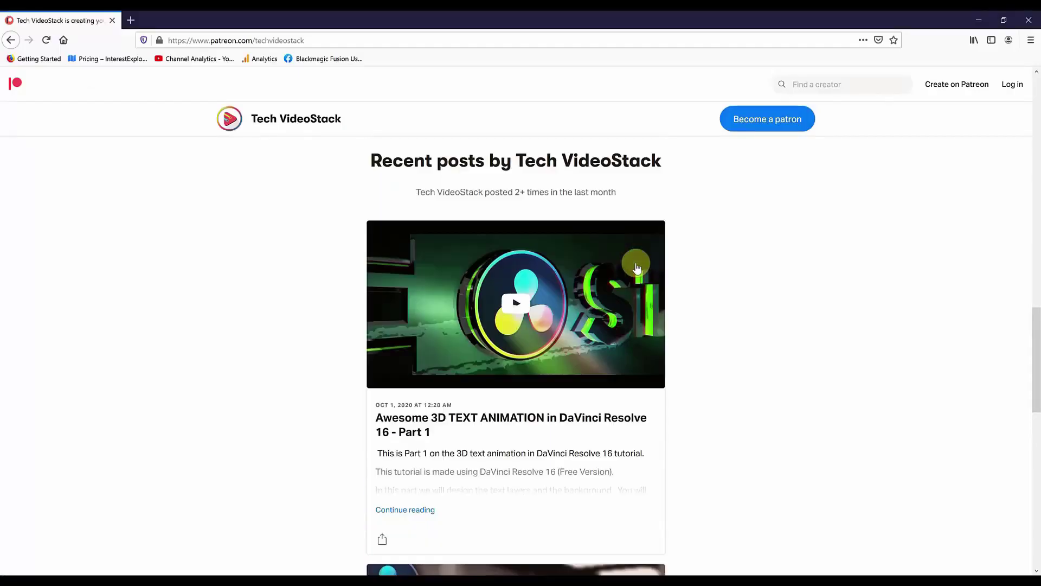
# Step: Browse the membership level and recent posts on the Tech VideoStack Patreon page in the web browser
pyautogui.scroll(10, 639, 266)
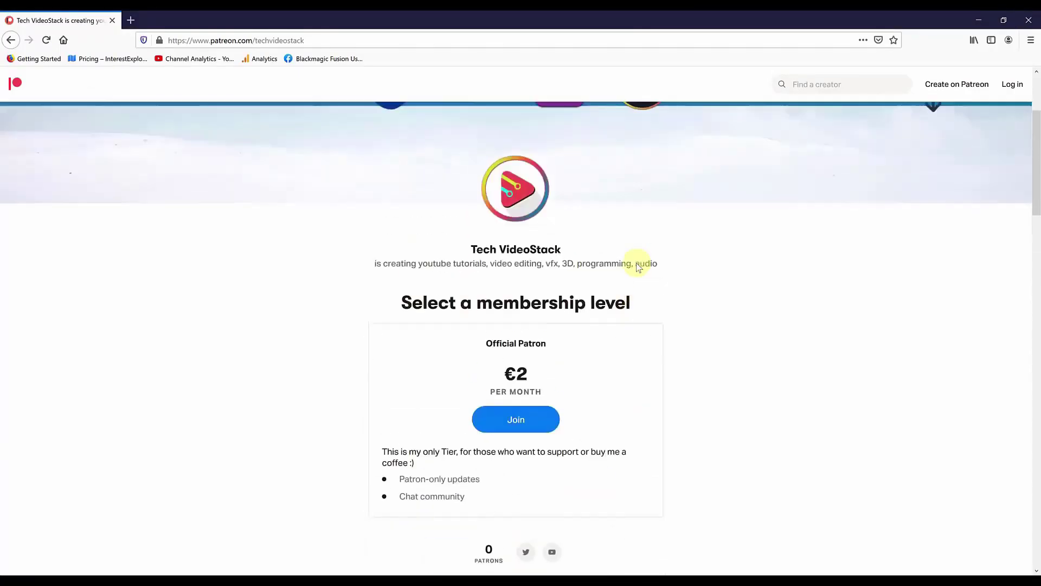
pyautogui.scroll(-15, 639, 266)
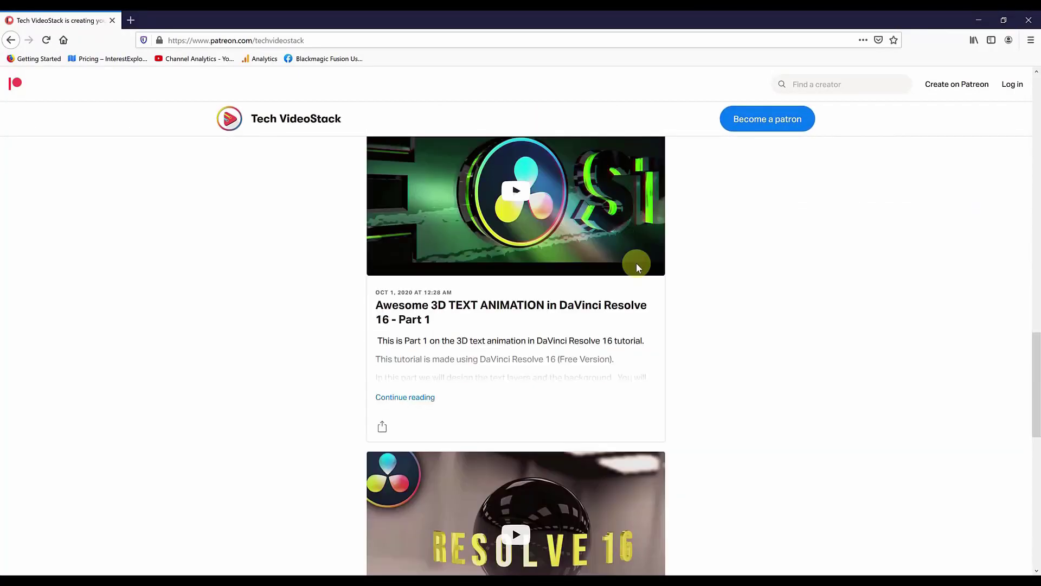
pyautogui.scroll(-7, 637, 264)
pyautogui.scroll(2, 636, 264)
pyautogui.scroll(8, 636, 262)
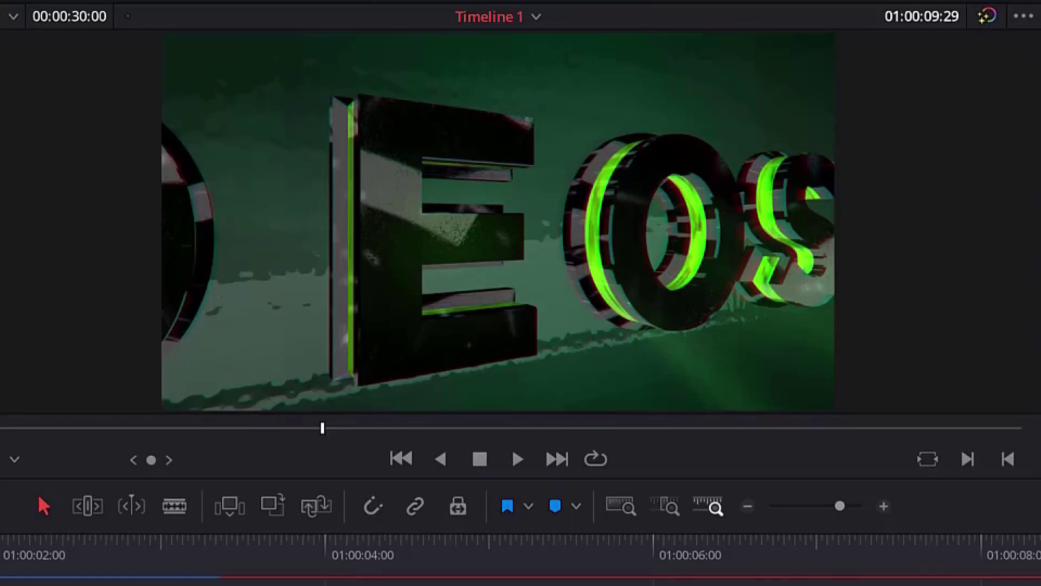
# Step: Return to DaVinci Resolve and select the Fusion Composition clip on the Video 1 track
pyautogui.click(610, 422)
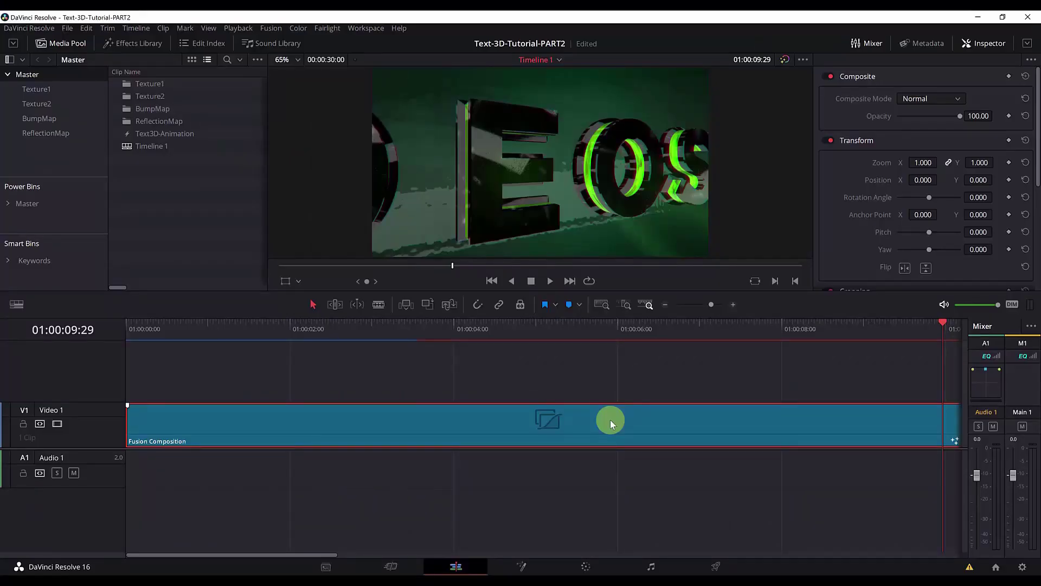